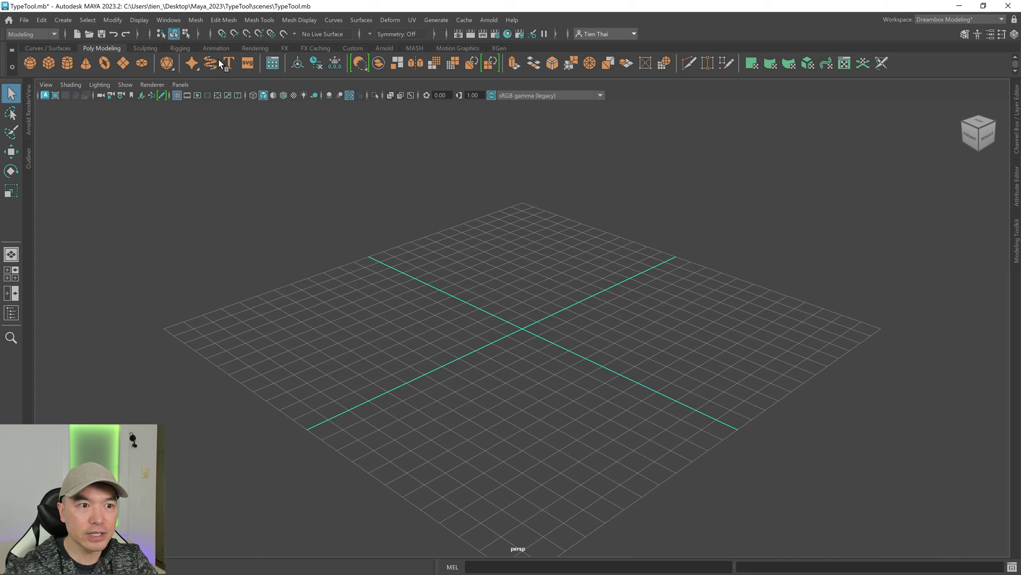
- Create a 3D type object, frame it in the view and open its type1 node attributes
{"action": "left_click", "coordinate": [62, 20]}
{"action": "left_click", "coordinate": [86, 127]}
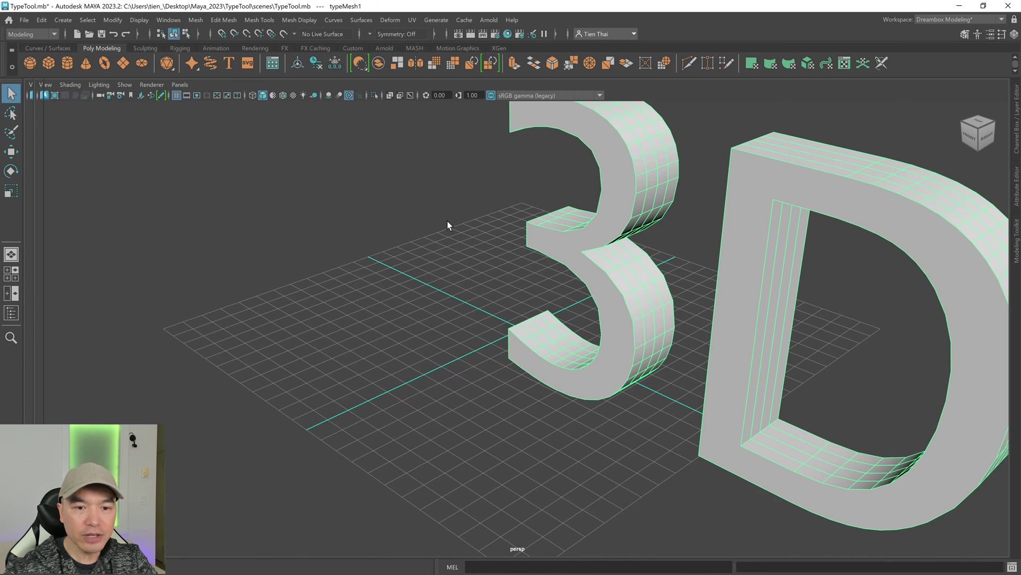
{"action": "left_click", "coordinate": [693, 287]}
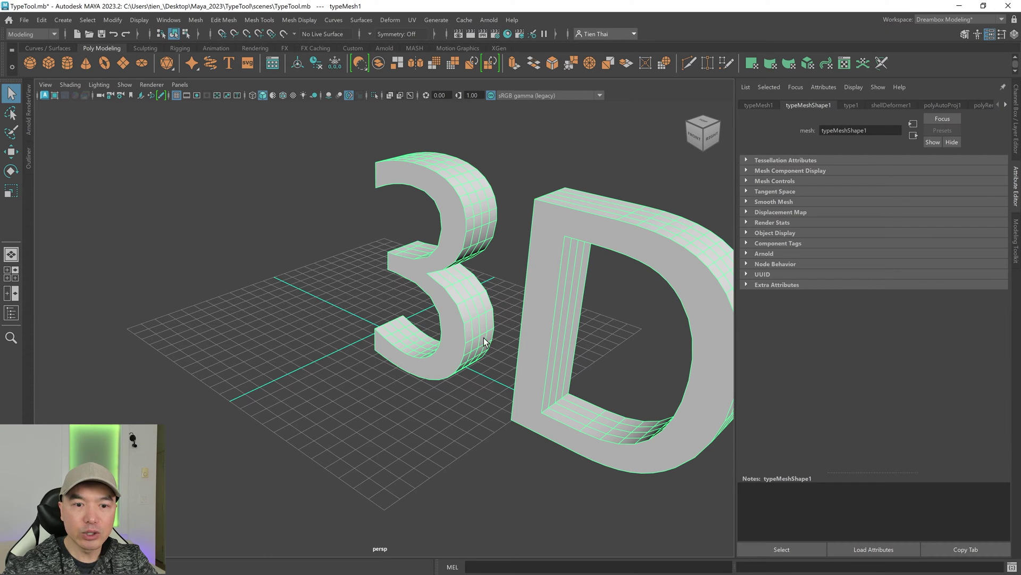
{"action": "key", "text": "f"}
{"action": "left_click_drag", "start_coordinate": [441, 315], "coordinate": [474, 307], "text": "alt"}
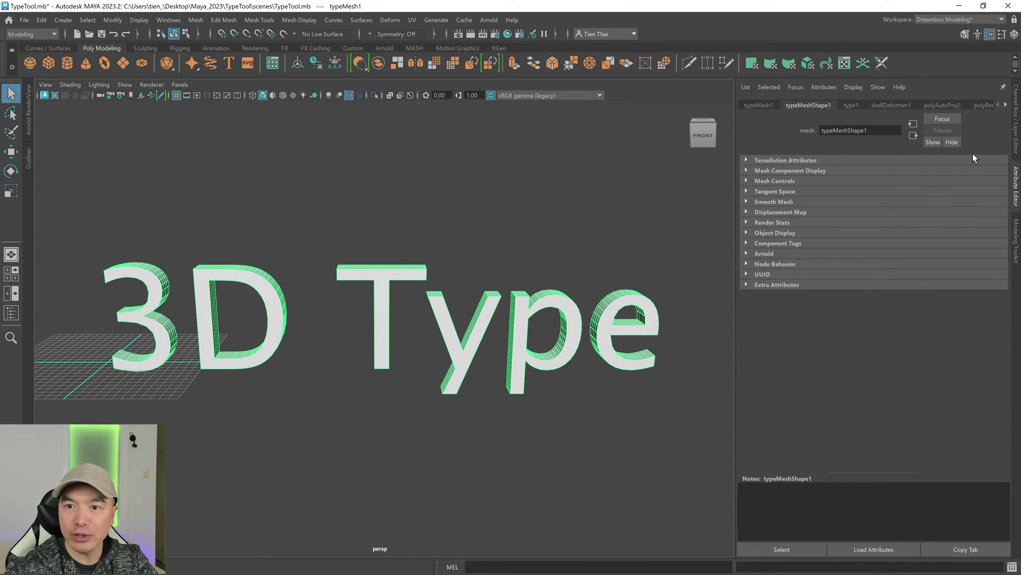
{"action": "left_click_drag", "start_coordinate": [288, 268], "coordinate": [297, 273], "text": "alt"}
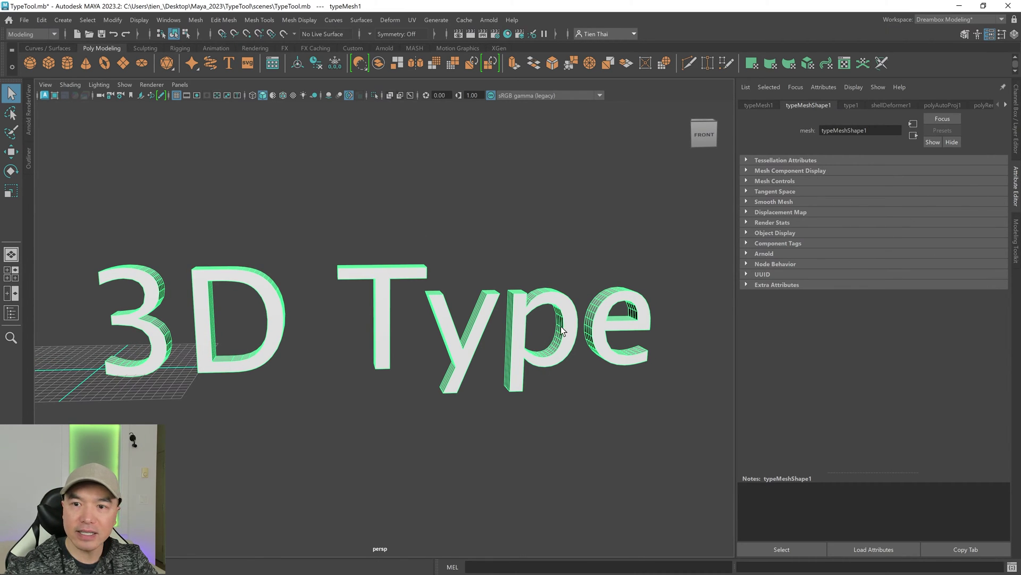
{"action": "left_click", "coordinate": [851, 104]}
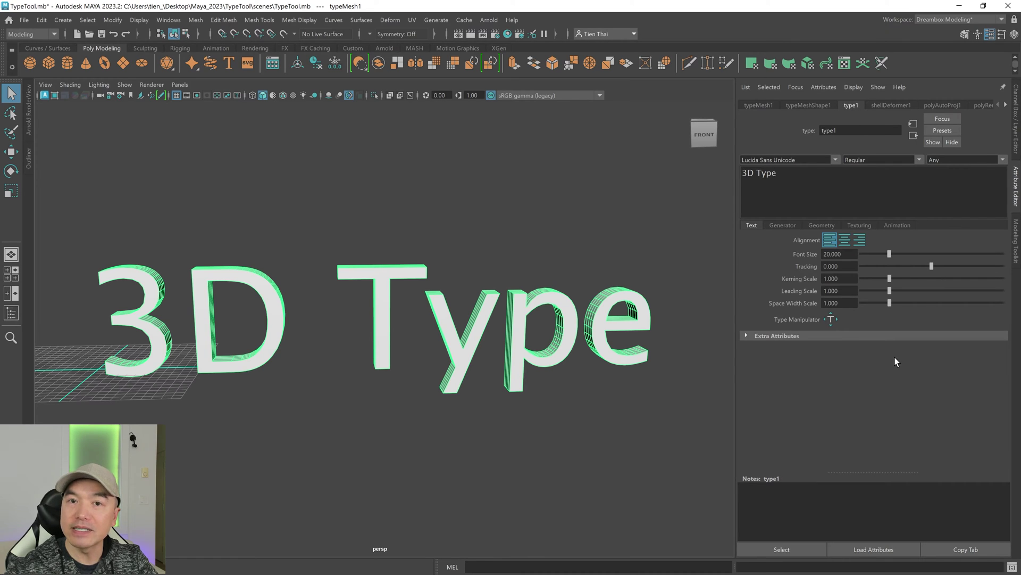
- Turn off selection highlighting in the perspective view so the type displays without its wireframe overlay
{"action": "left_click_drag", "start_coordinate": [534, 373], "coordinate": [475, 384], "text": "alt"}
{"action": "right_click_drag", "start_coordinate": [475, 384], "coordinate": [569, 406], "text": "alt"}
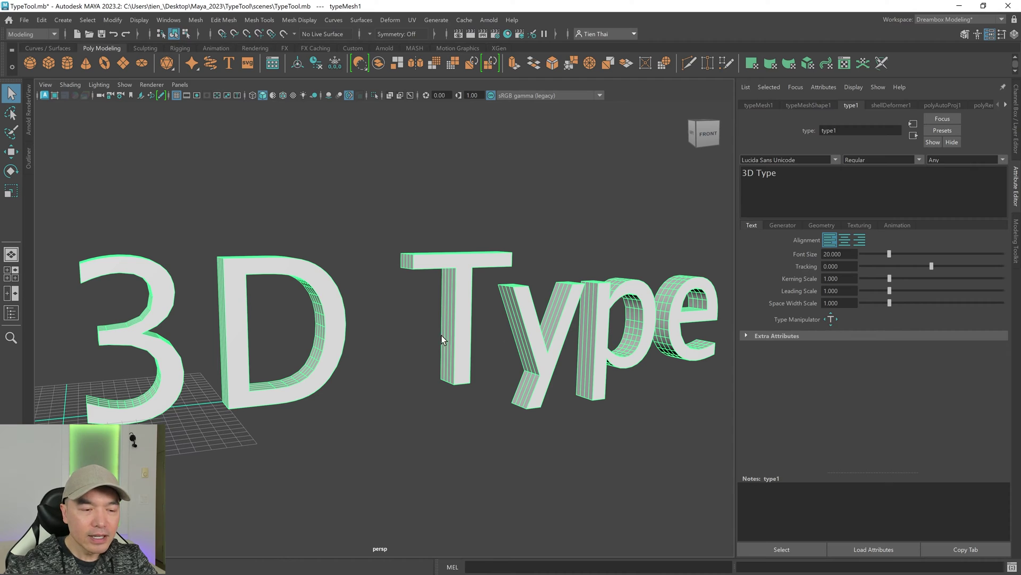
{"action": "left_click_drag", "start_coordinate": [440, 341], "coordinate": [433, 349], "text": "alt"}
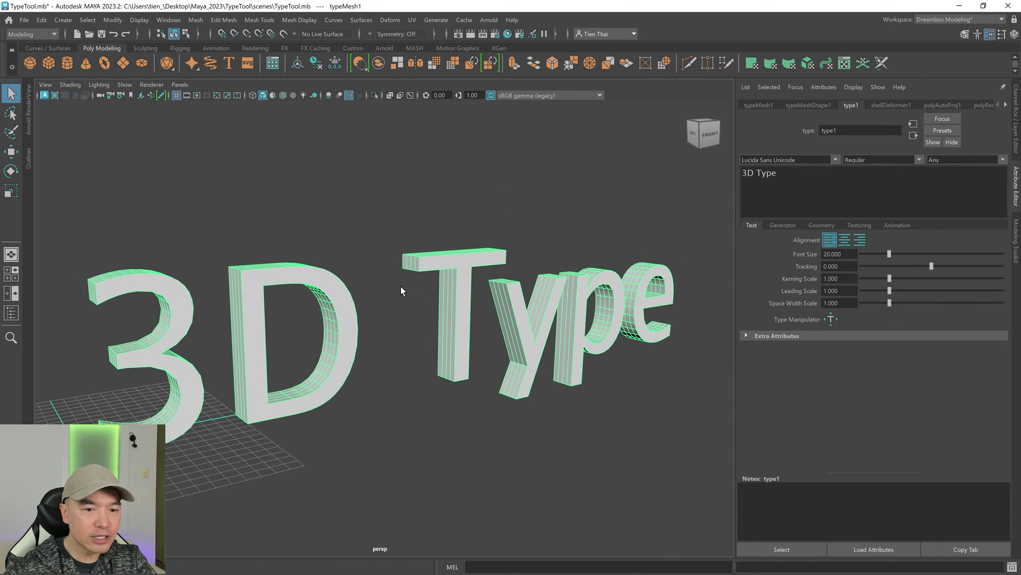
{"action": "left_click", "coordinate": [124, 85]}
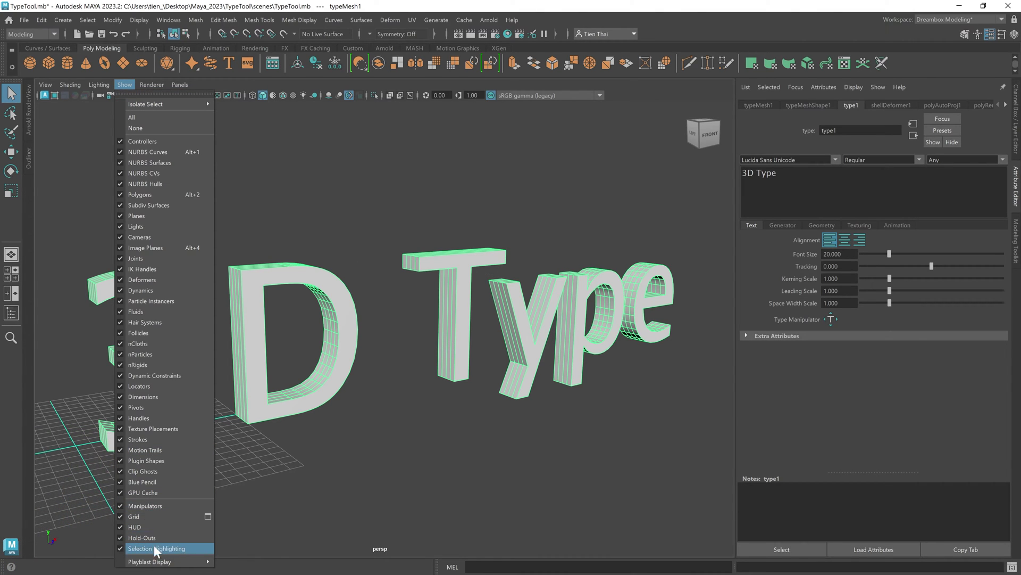
{"action": "left_click", "coordinate": [120, 547]}
{"action": "scroll", "coordinate": [372, 468], "scroll_direction": "up", "scroll_amount": 3}
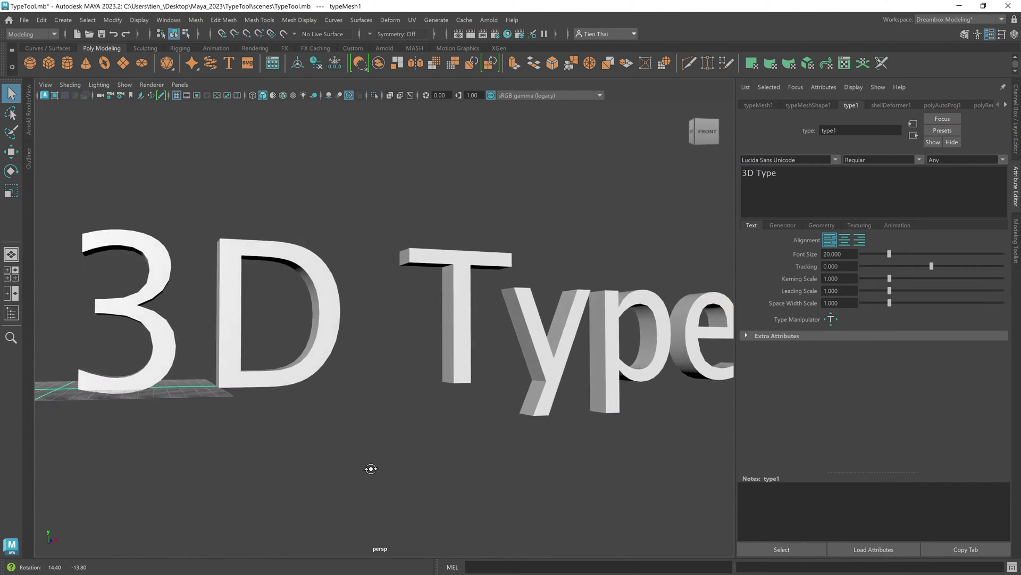
{"action": "scroll", "coordinate": [394, 461], "scroll_direction": "down", "scroll_amount": 2}
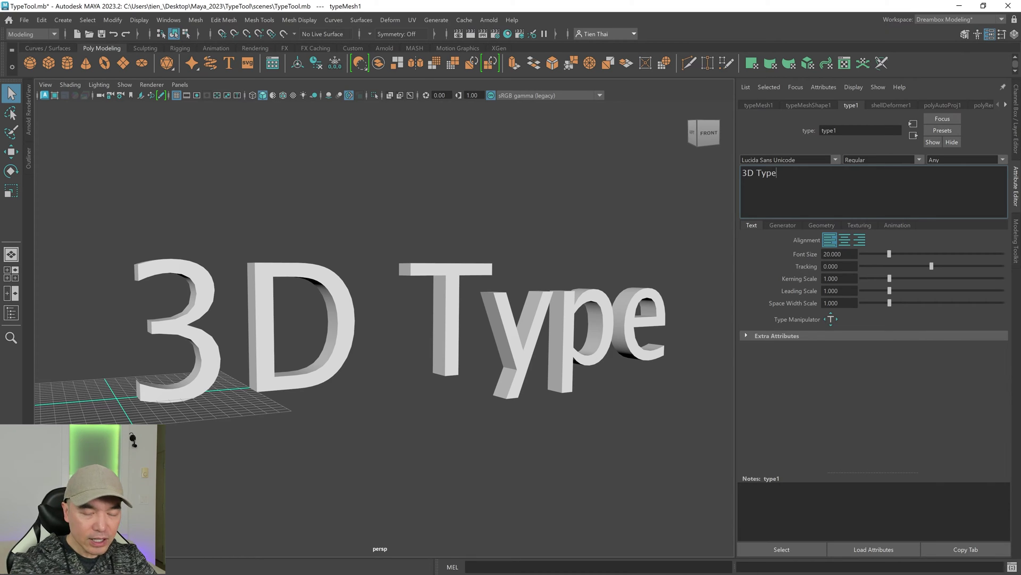
- Replace the default type text with "DIGITAL" in capitals
{"action": "key", "text": "BackSpace"}
{"action": "key", "text": "BackSpace"}
{"action": "key", "text": "BackSpace"}
{"action": "key", "text": "BackSpace"}
{"action": "key", "text": "BackSpace"}
{"action": "key", "text": "BackSpace"}
{"action": "key", "text": "BackSpace"}
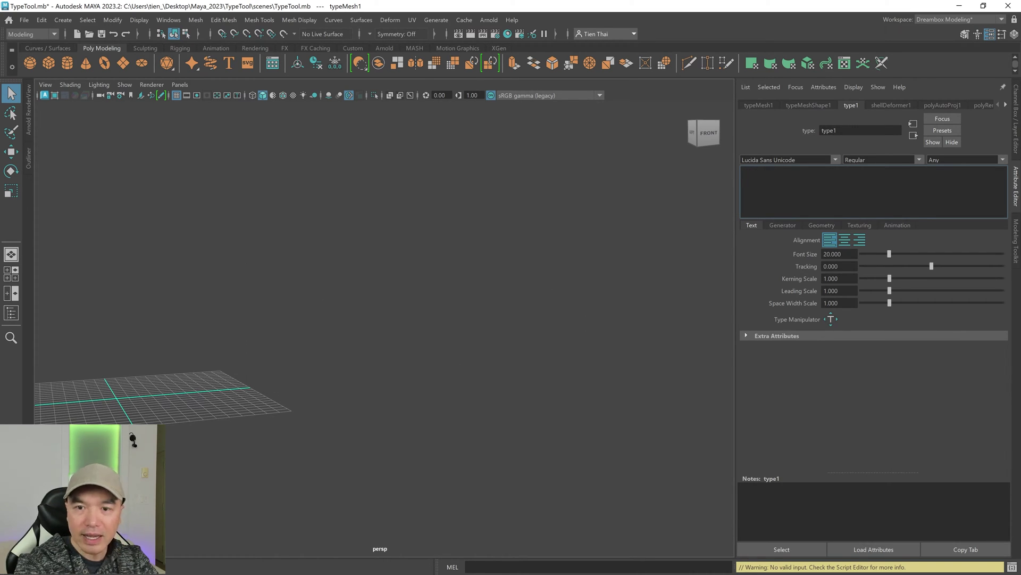
{"action": "key", "text": "Caps_Lock"}
{"action": "type", "text": "DRA"}
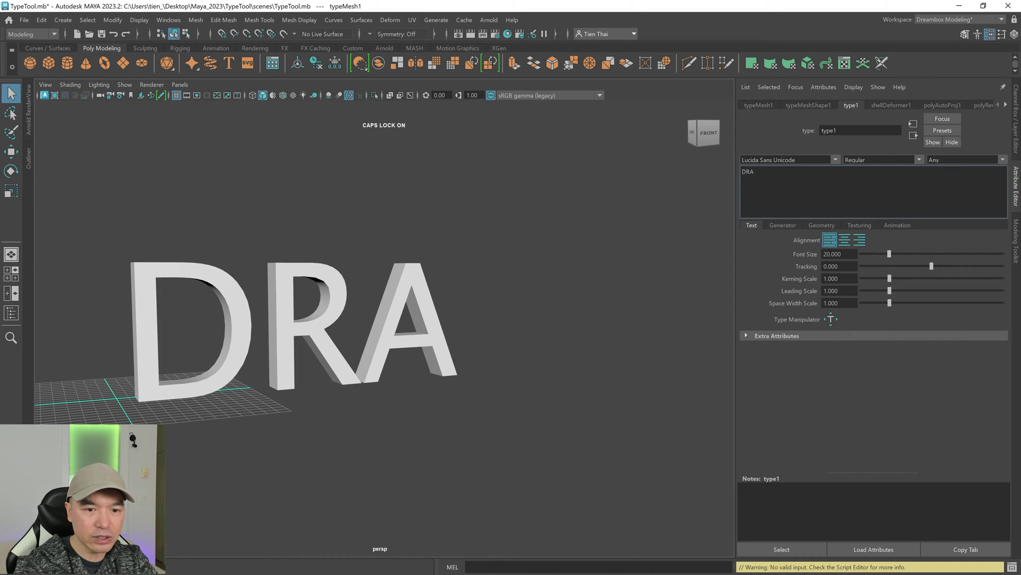
{"action": "key", "text": "BackSpace"}
{"action": "key", "text": "BackSpace"}
{"action": "type", "text": "IGITAL"}
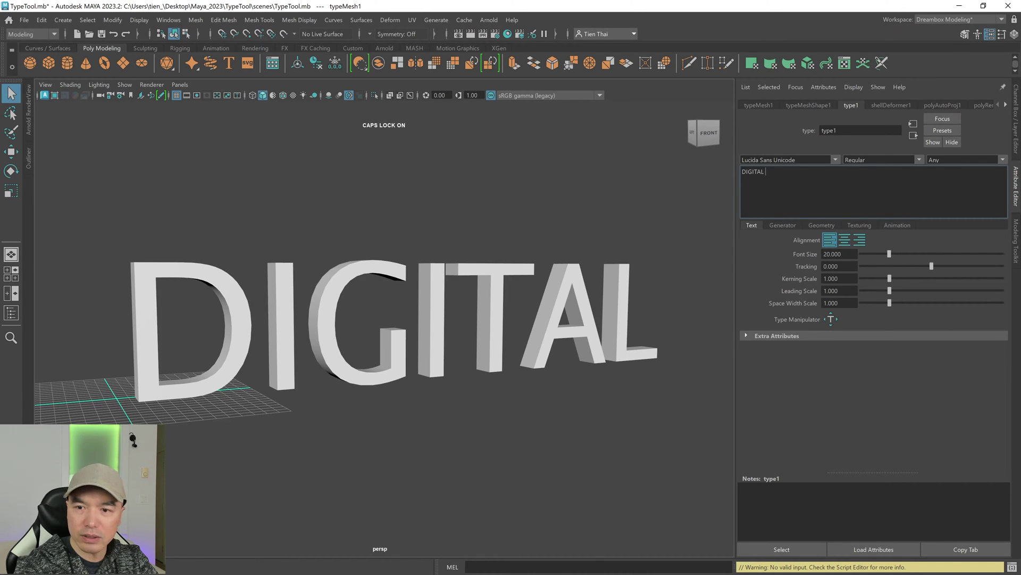
{"action": "type", "text": " DREAMBOX"}
- Extend the type text with "DREAMBOX" on the first line and put "Tutorials" on a second line
{"action": "key", "text": "Caps_Lock"}
{"action": "type", "text": "Tutorials"}
{"action": "scroll", "coordinate": [479, 228], "scroll_direction": "down", "scroll_amount": 5}
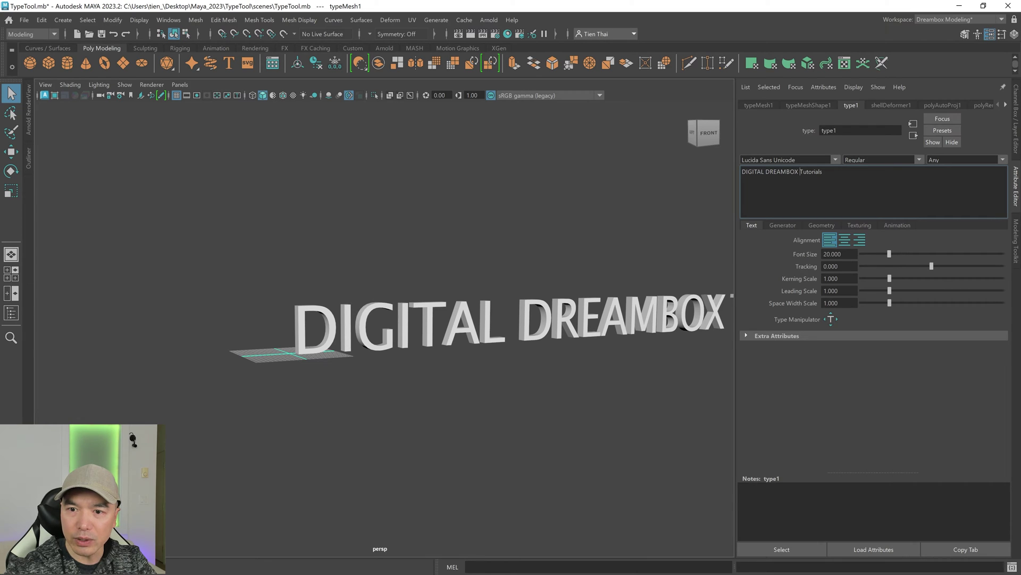
{"action": "key", "text": "BackSpace"}
{"action": "key", "text": "Return"}
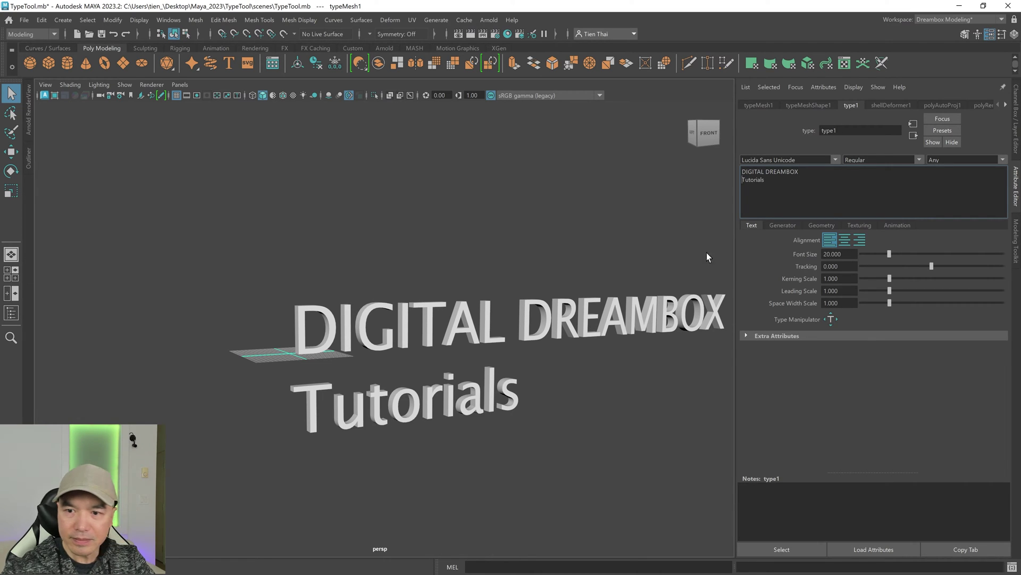
- Try the fonts Lucida Calligraphy, Lucida Sans and Kristen ITC on the two-line type
{"action": "middle_click_drag", "start_coordinate": [568, 283], "coordinate": [474, 268], "text": "alt"}
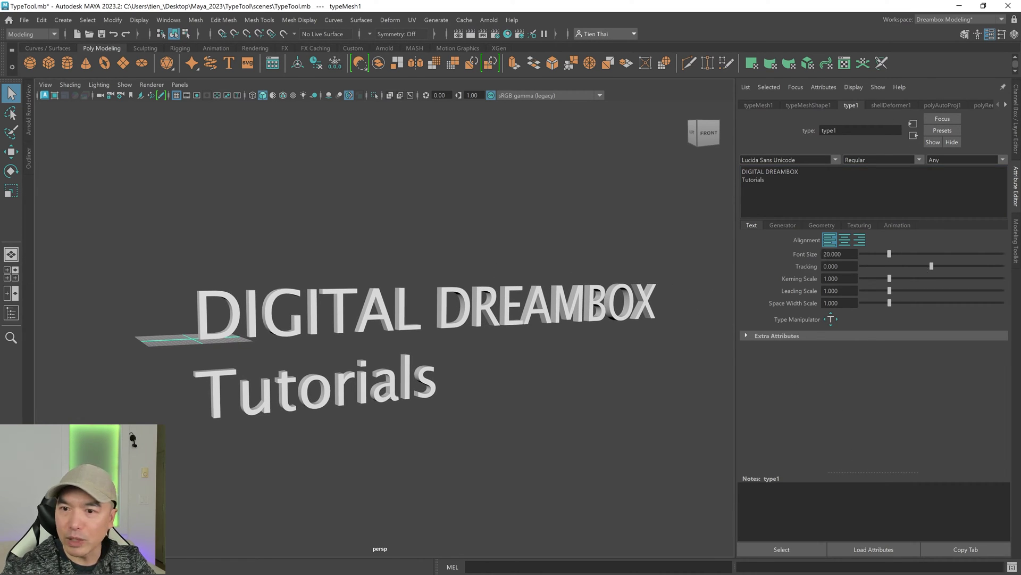
{"action": "left_click_drag", "start_coordinate": [495, 368], "coordinate": [500, 370], "text": "alt"}
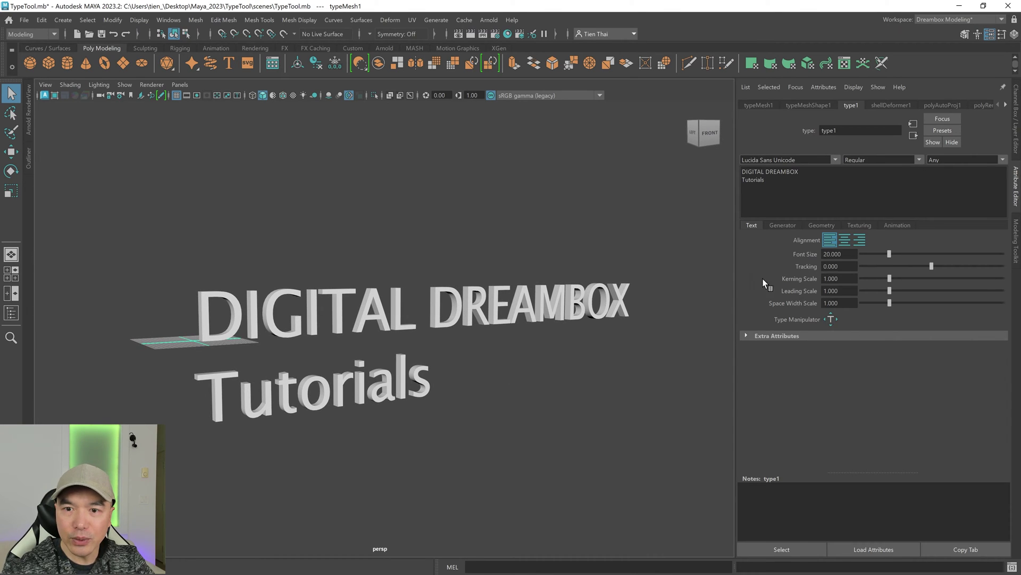
{"action": "left_click", "coordinate": [836, 160]}
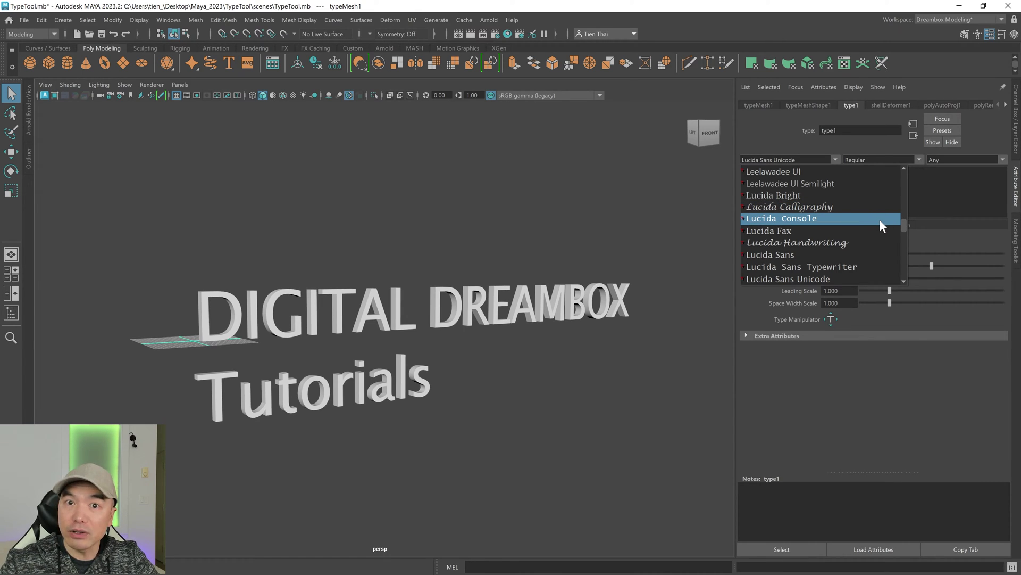
{"action": "left_click", "coordinate": [838, 208]}
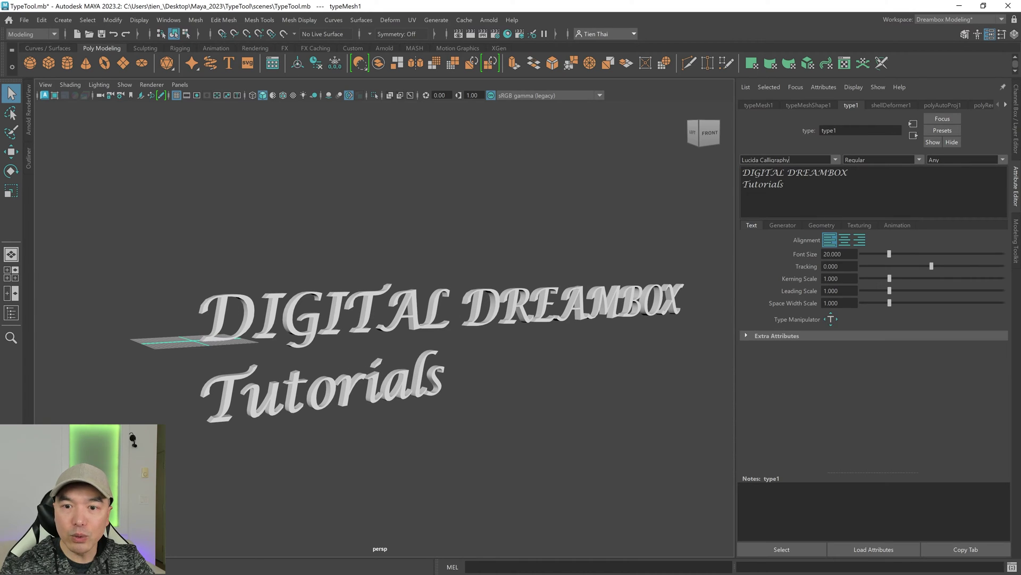
{"action": "left_click", "coordinate": [834, 160]}
{"action": "left_click", "coordinate": [803, 255]}
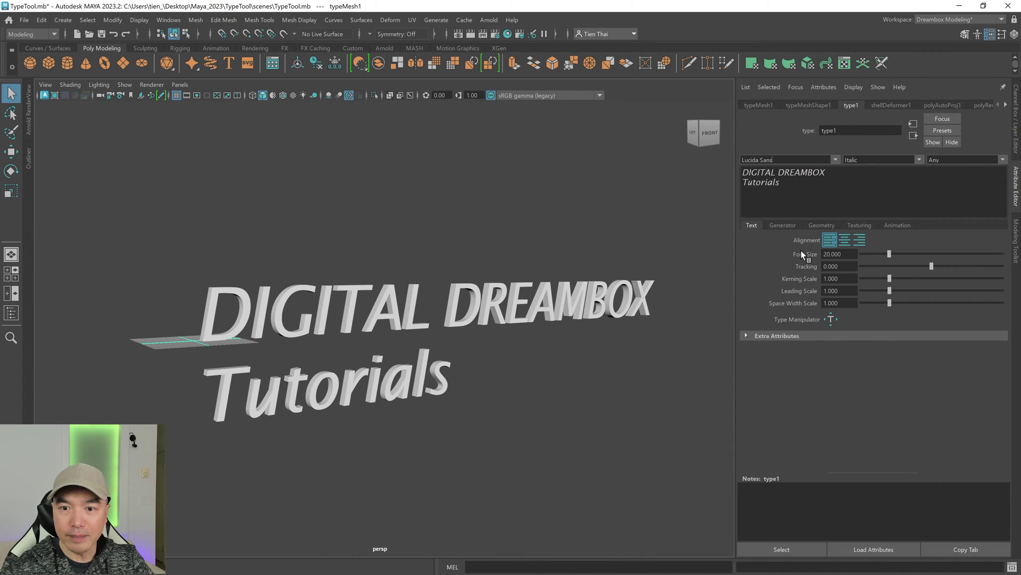
{"action": "left_click", "coordinate": [836, 159]}
{"action": "scroll", "coordinate": [799, 213], "scroll_direction": "up", "scroll_amount": 3}
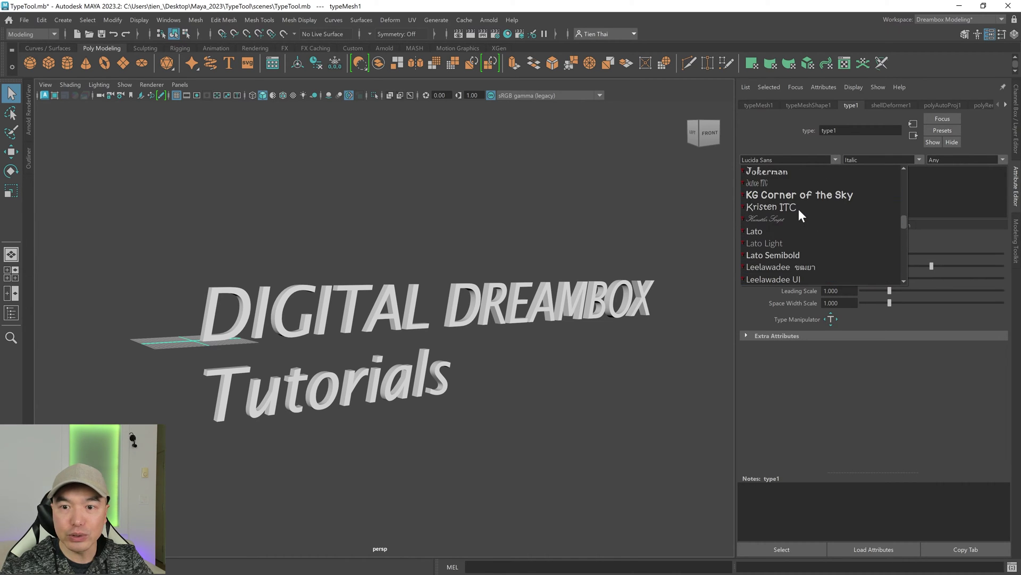
{"action": "left_click", "coordinate": [794, 207]}
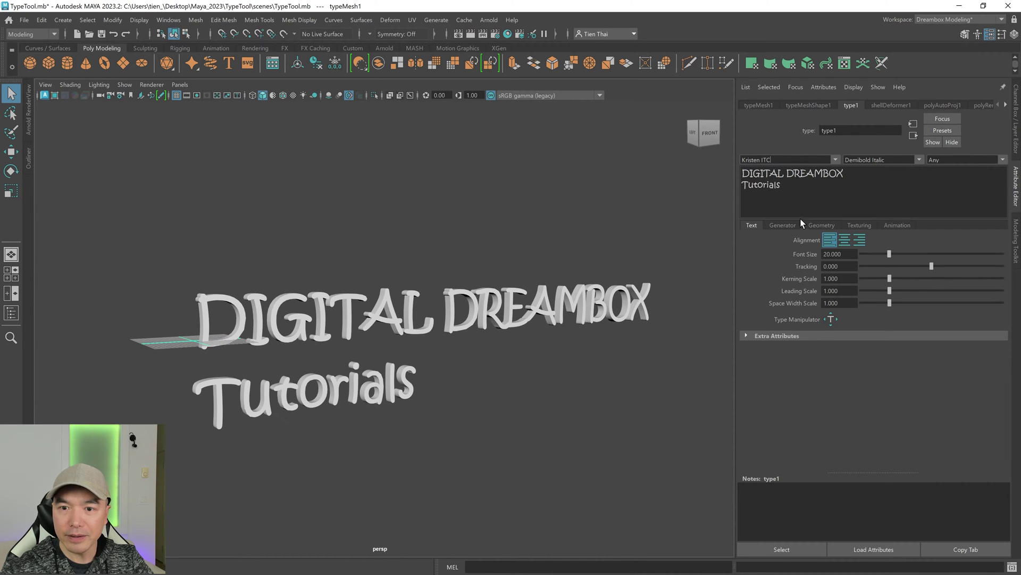
- Set the font of the two-line type to Arial
{"action": "left_click", "coordinate": [836, 160]}
{"action": "left_click", "coordinate": [790, 158]}
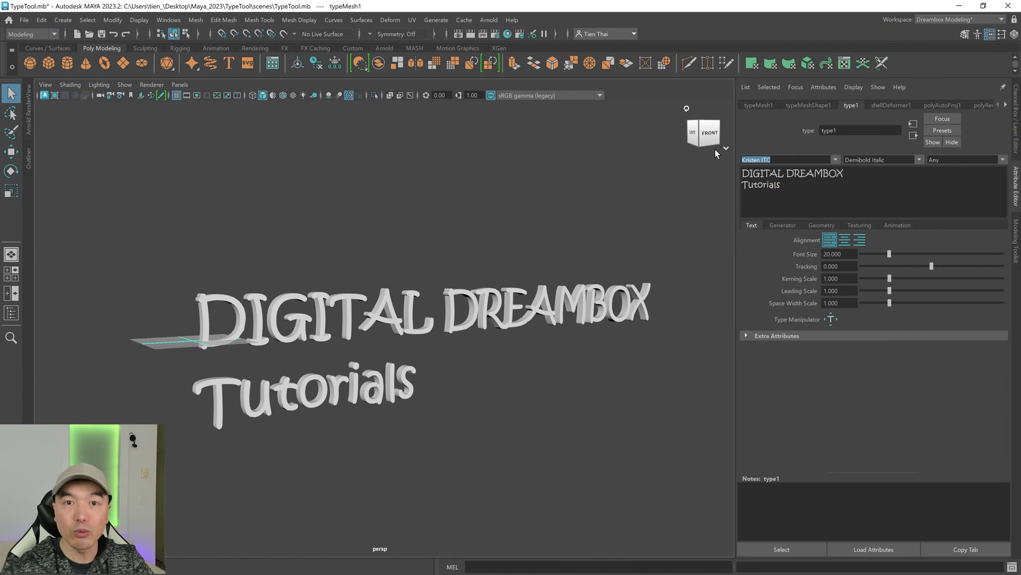
{"action": "type", "text": "Arial"}
{"action": "key", "text": "Return"}
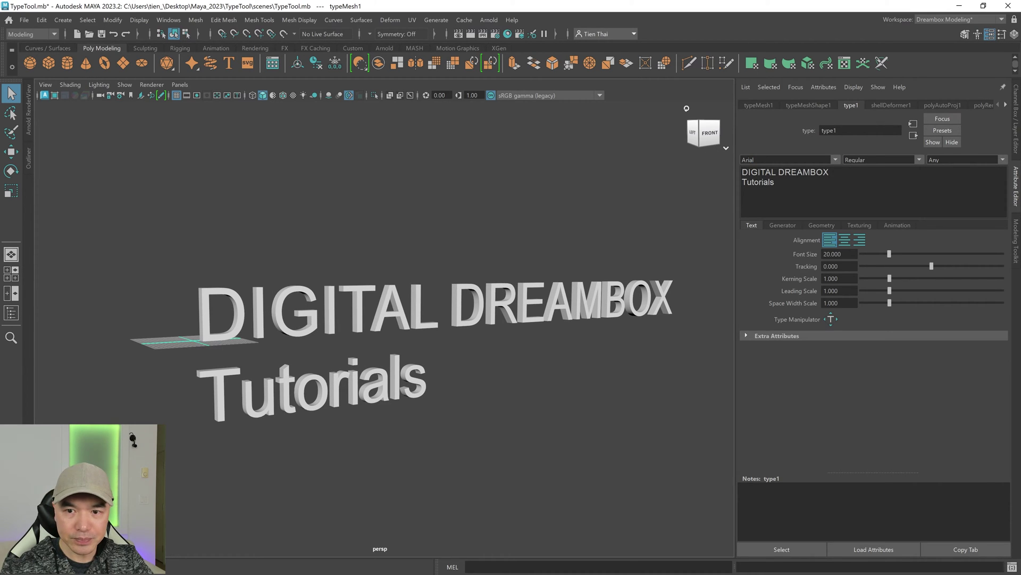
- Set the font style of the Arial type to Italic
{"action": "left_click", "coordinate": [707, 134]}
{"action": "left_click_drag", "start_coordinate": [407, 267], "coordinate": [368, 250], "text": "alt"}
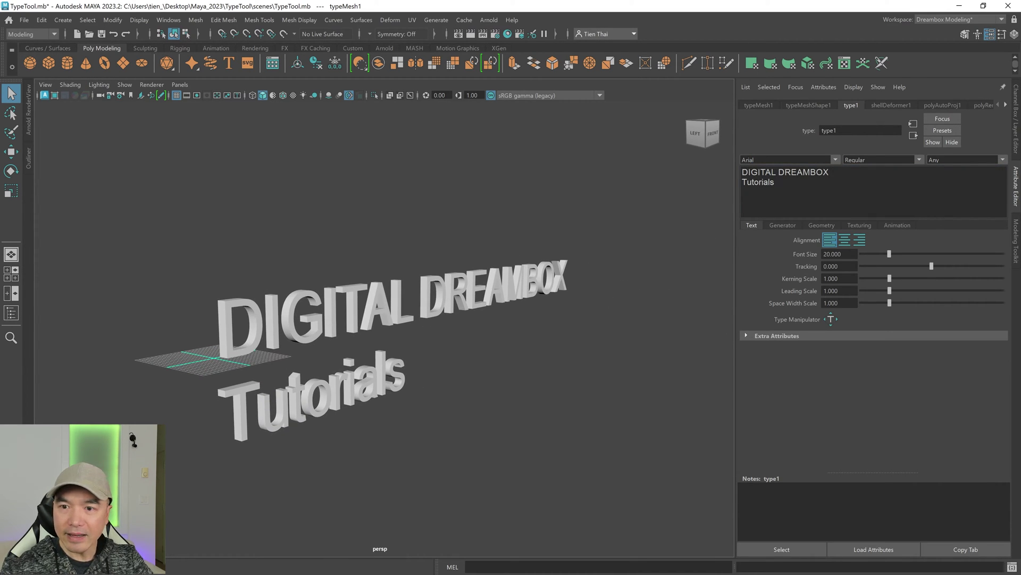
{"action": "left_click", "coordinate": [921, 160]}
{"action": "left_click", "coordinate": [921, 158]}
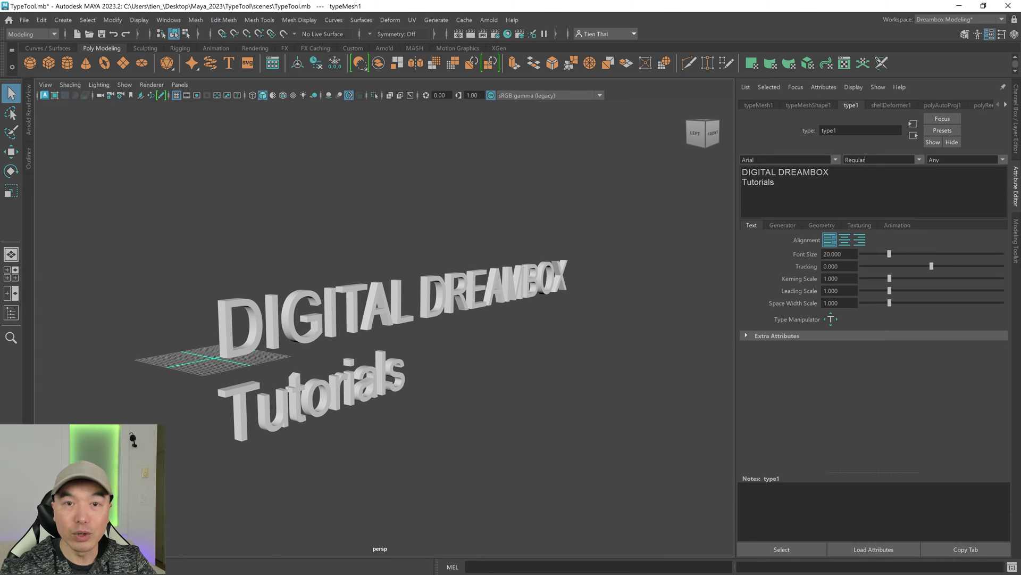
{"action": "left_click_drag", "start_coordinate": [472, 290], "coordinate": [545, 279], "text": "alt"}
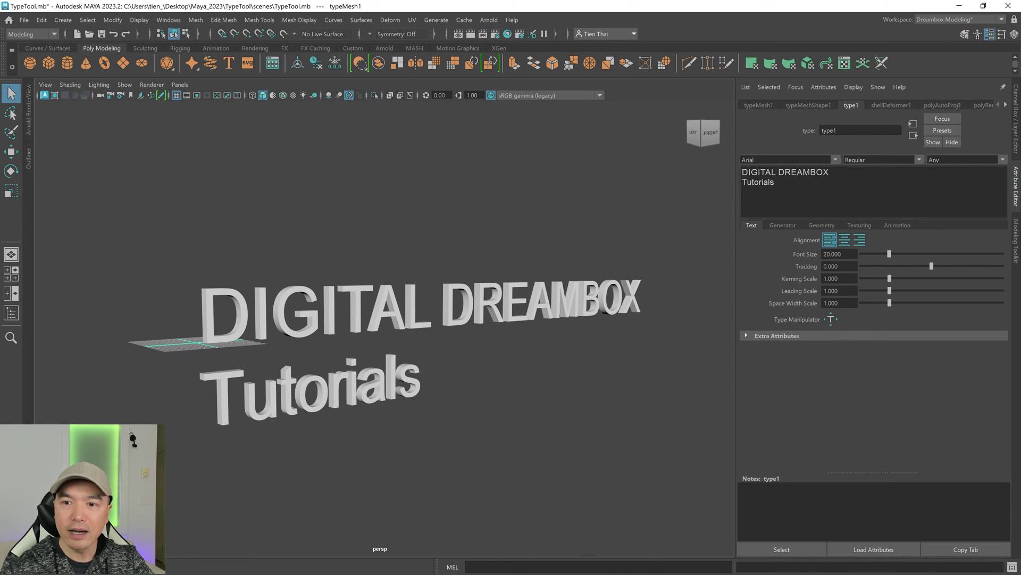
{"action": "double_click", "coordinate": [878, 159]}
{"action": "type", "text": "Italic"}
{"action": "key", "text": "Return"}
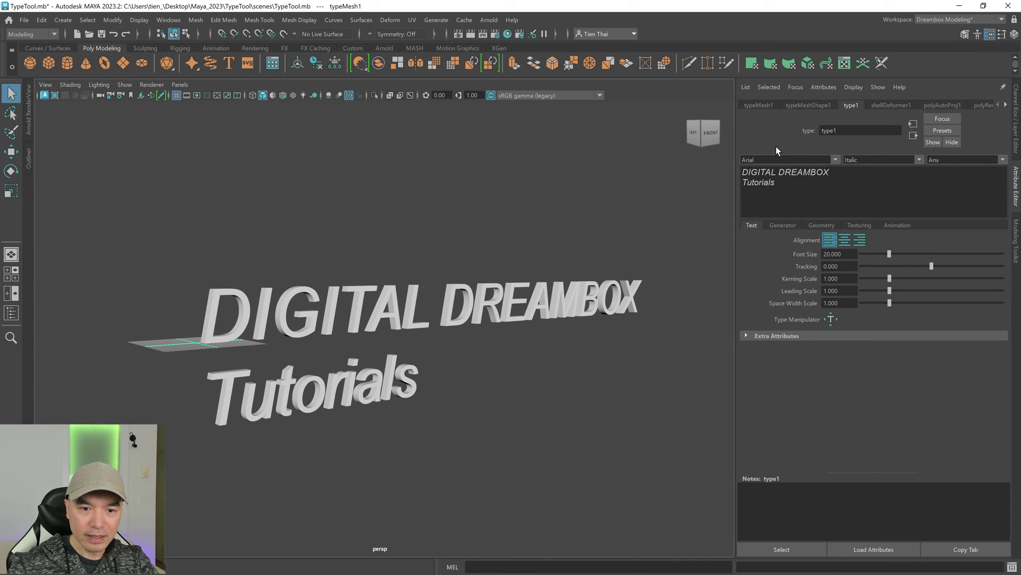
- Set the font style of the Arial type to Bold
{"action": "mouse_move", "coordinate": [525, 349]}
{"action": "left_mouse_down", "text": "alt"}
{"action": "mouse_move", "coordinate": [506, 351]}
{"action": "mouse_move", "coordinate": [521, 349]}
{"action": "left_mouse_up", "text": "alt"}
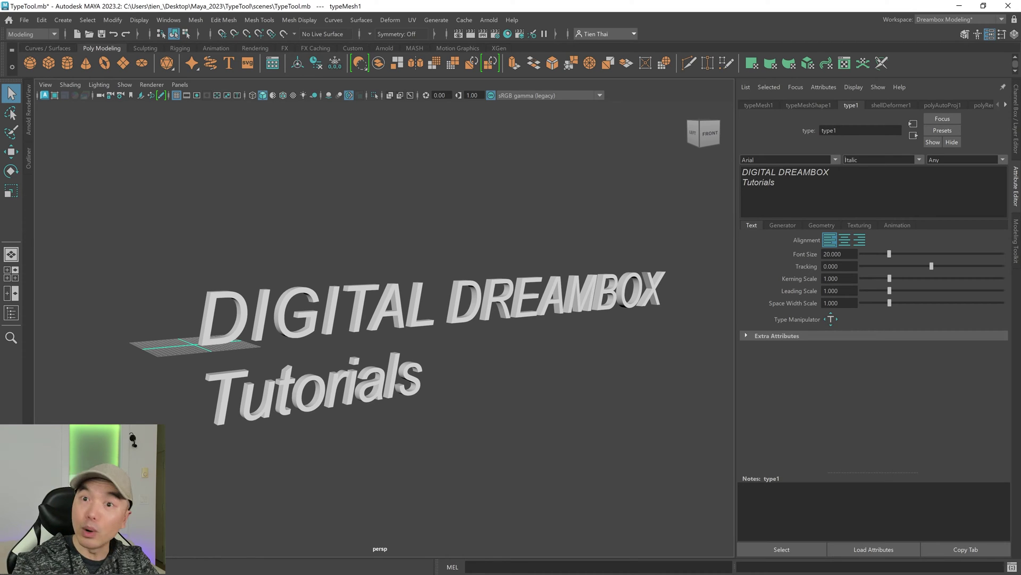
{"action": "type", "text": "Bold"}
{"action": "key", "text": "Return"}
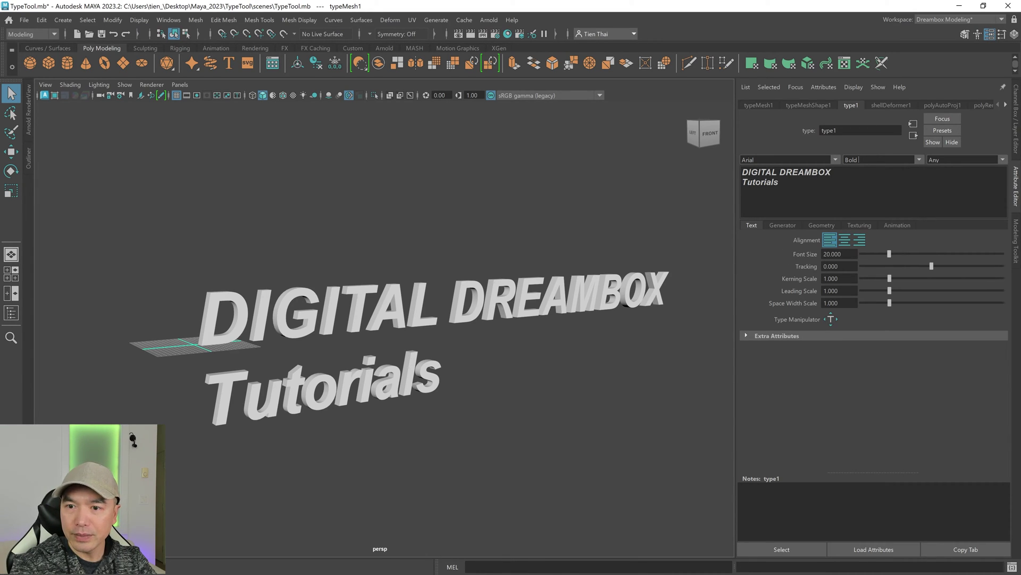
{"action": "key", "text": "Return"}
{"action": "middle_click_drag", "start_coordinate": [485, 319], "coordinate": [354, 309], "text": "alt"}
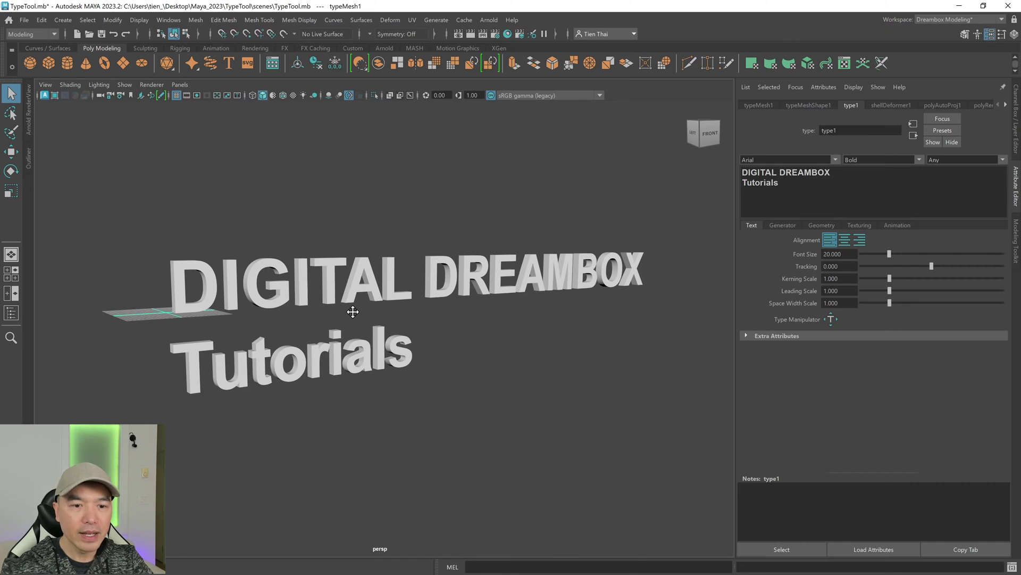
- Review the list of writing systems available for the type, keeping the current choice
{"action": "left_click", "coordinate": [1003, 160]}
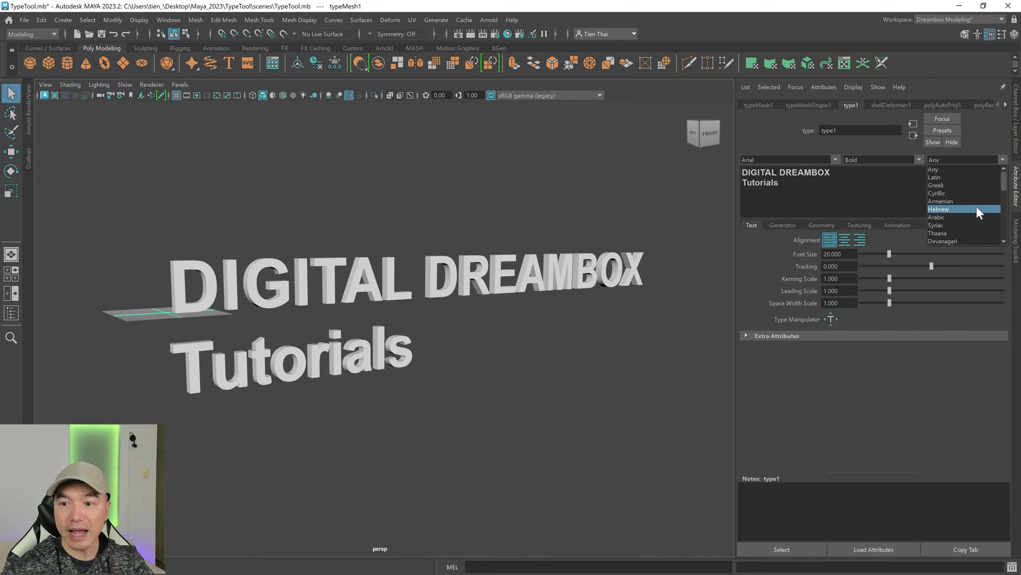
{"action": "left_click", "coordinate": [861, 190]}
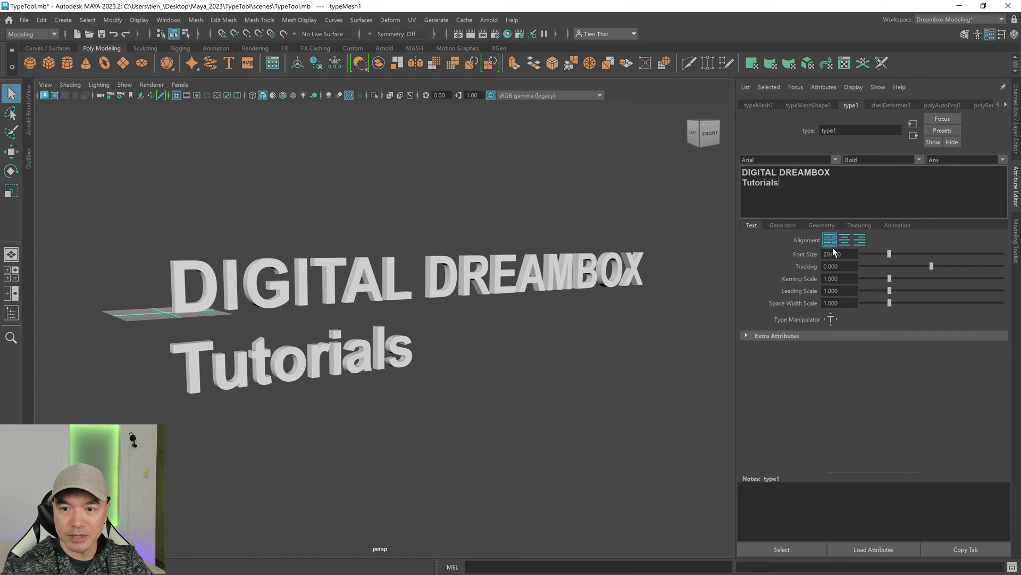
- Activate the Move tool to display the manipulator at the type mesh's pivot
{"action": "scroll", "coordinate": [624, 231], "scroll_direction": "down", "scroll_amount": 5}
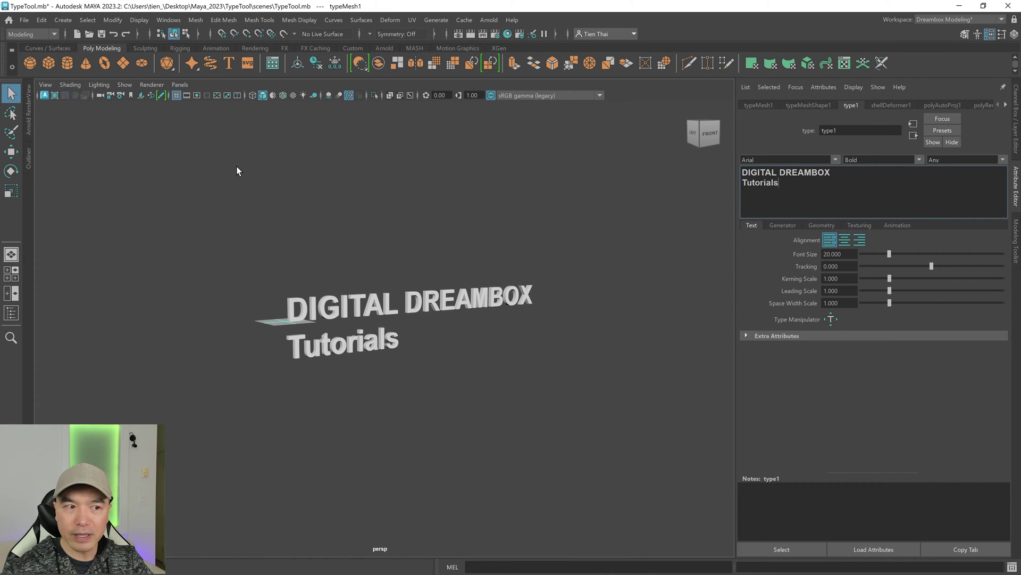
{"action": "key", "text": "BackSpace"}
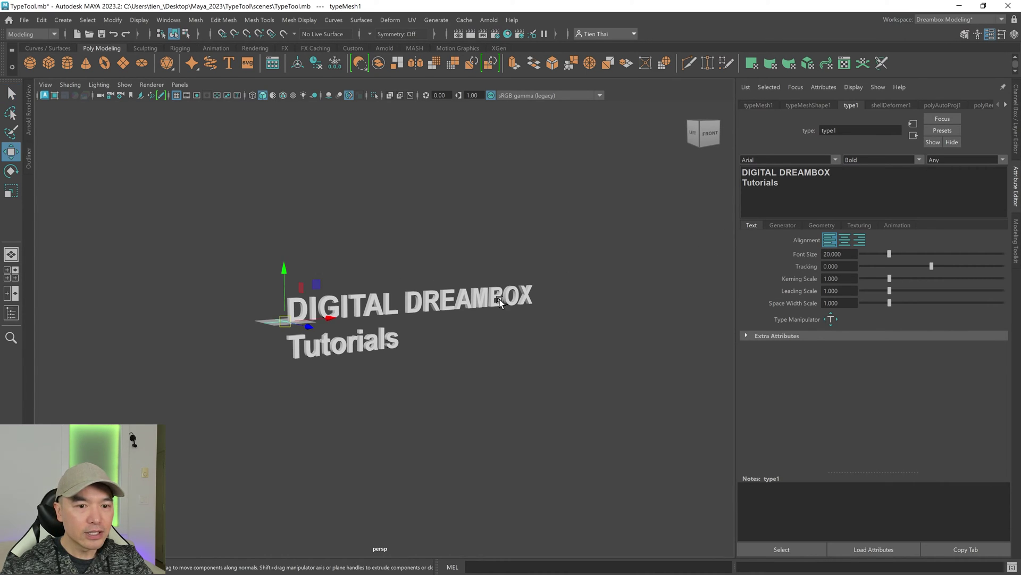
- Compare the centre and right alignments on the two-line type and keep it centre-aligned
{"action": "left_click", "coordinate": [844, 240]}
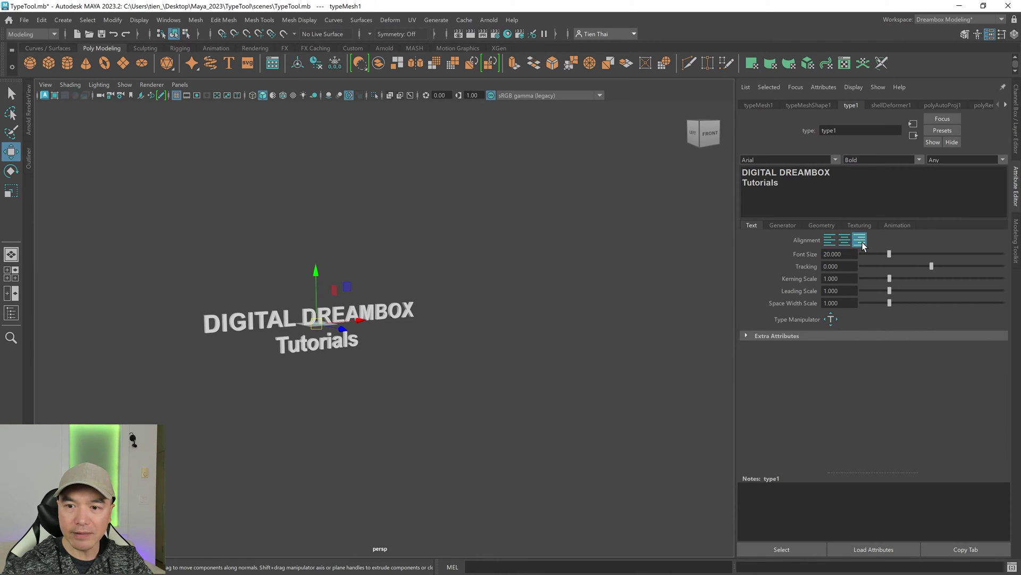
{"action": "left_click", "coordinate": [860, 240]}
{"action": "middle_click_drag", "start_coordinate": [440, 331], "coordinate": [533, 308], "text": "alt"}
{"action": "left_click", "coordinate": [843, 242]}
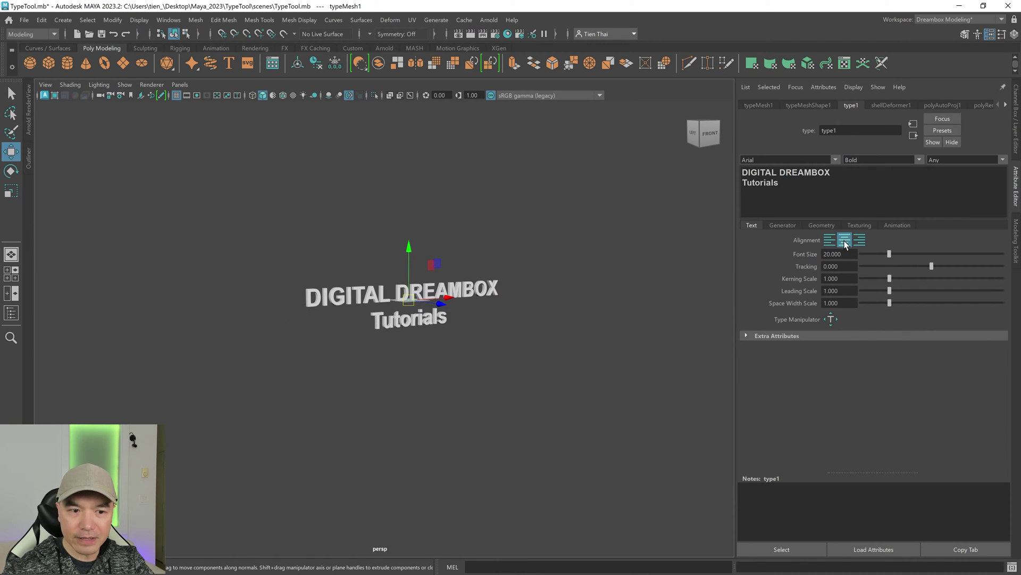
- Return to the Select tool and reduce the type's font size to about 5.98
{"action": "right_click_drag", "start_coordinate": [381, 331], "coordinate": [598, 342], "text": "alt"}
{"action": "middle_click_drag", "start_coordinate": [599, 341], "coordinate": [555, 397], "text": "alt"}
{"action": "left_click_drag", "start_coordinate": [554, 397], "coordinate": [553, 426], "text": "alt"}
{"action": "key", "text": "q"}
{"action": "left_click_drag", "start_coordinate": [551, 317], "coordinate": [547, 304], "text": "alt"}
{"action": "mouse_move", "coordinate": [890, 254]}
{"action": "left_mouse_down"}
{"action": "mouse_move", "coordinate": [924, 255]}
{"action": "mouse_move", "coordinate": [870, 261]}
{"action": "left_mouse_up"}
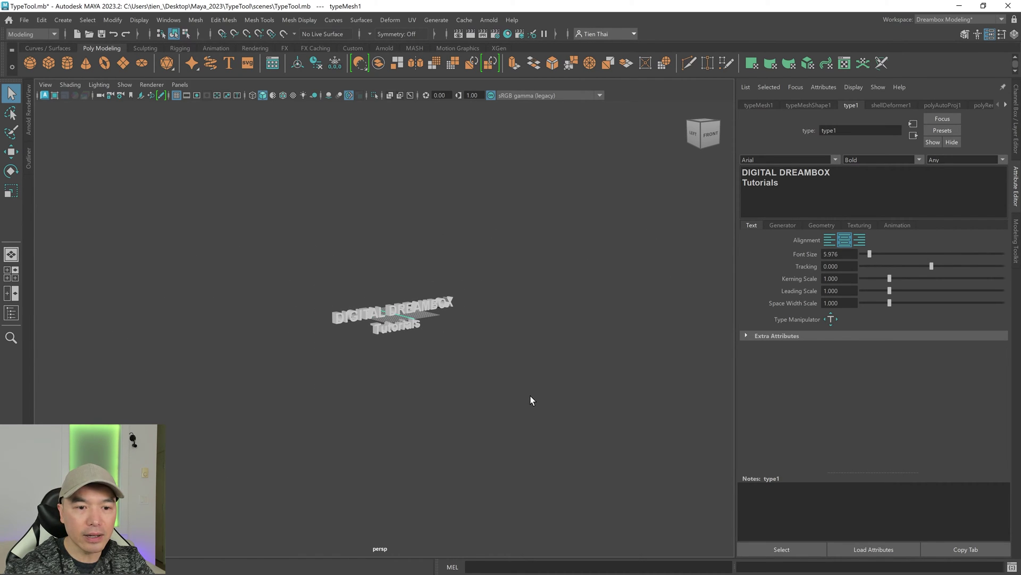
- Examine the type's width, depth and placement against the grid from the side and from the top view
{"action": "key", "text": "f"}
{"action": "left_click_drag", "start_coordinate": [439, 367], "coordinate": [464, 369], "text": "alt"}
{"action": "right_click_drag", "start_coordinate": [465, 369], "coordinate": [549, 365], "text": "alt"}
{"action": "middle_click_drag", "start_coordinate": [549, 365], "coordinate": [568, 324], "text": "alt"}
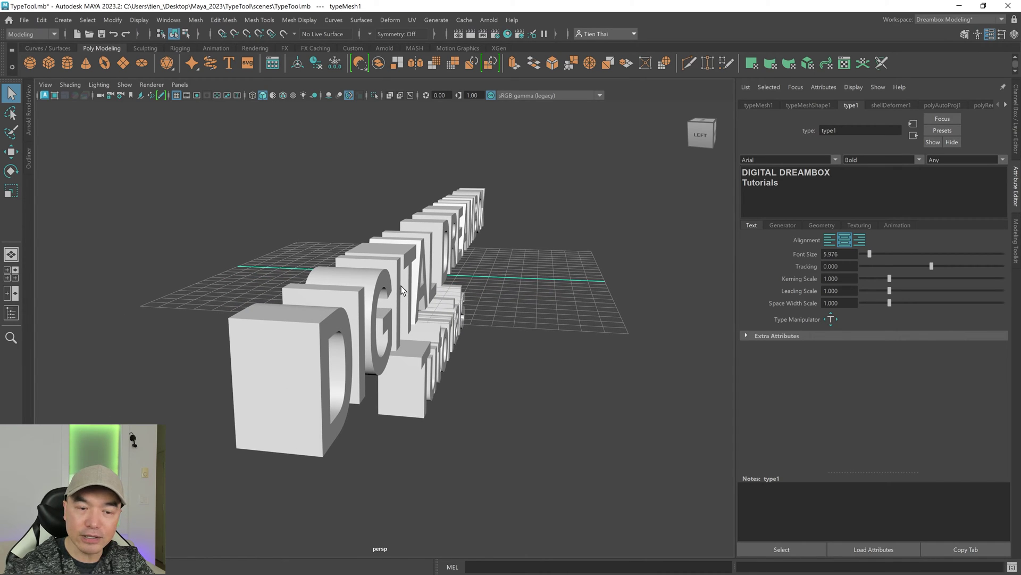
{"action": "left_click_drag", "start_coordinate": [375, 300], "coordinate": [442, 306], "text": "alt"}
{"action": "left_click_drag", "start_coordinate": [541, 322], "coordinate": [532, 322], "text": "alt"}
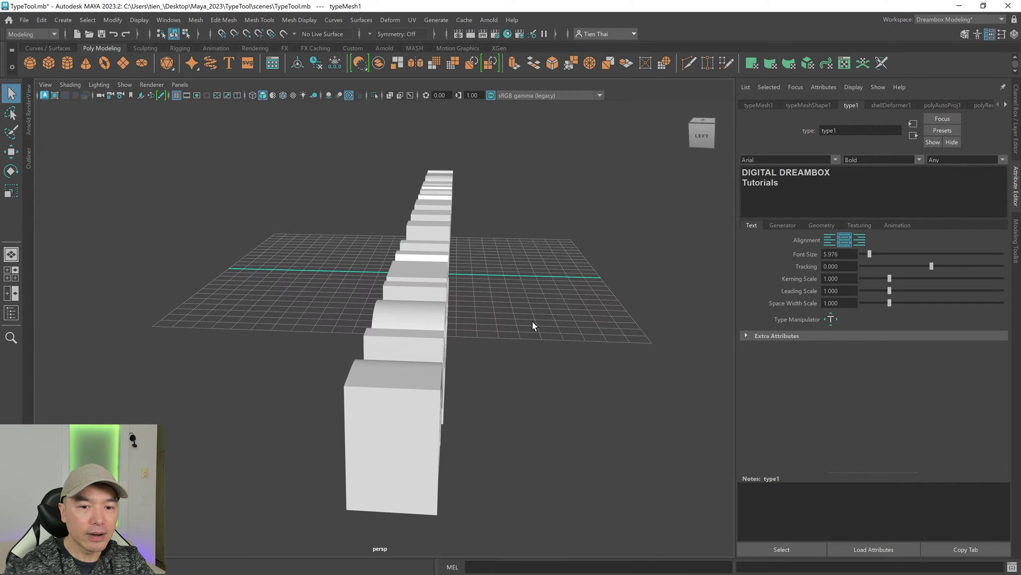
{"action": "key", "text": "space"}
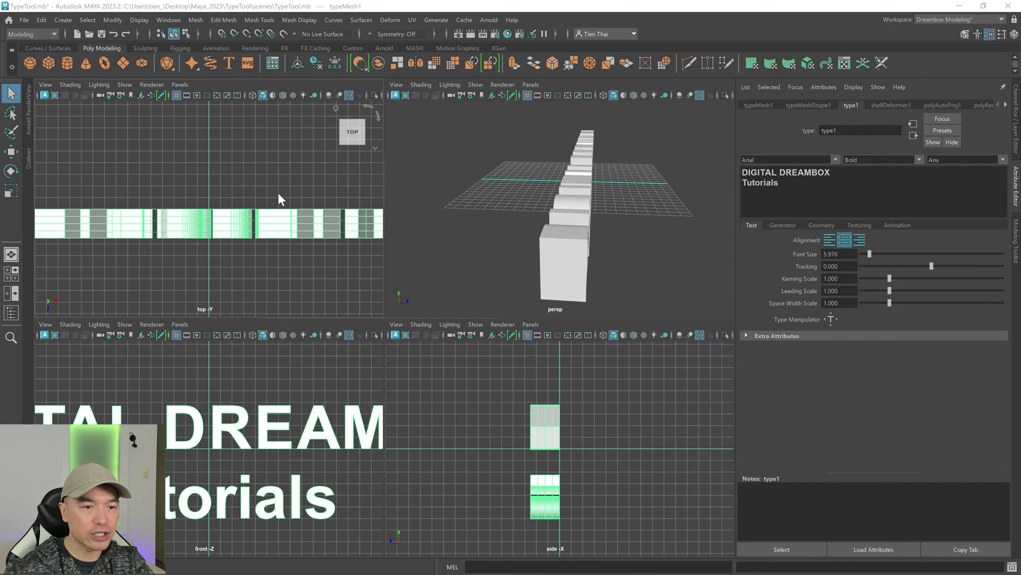
{"action": "key", "text": "space"}
{"action": "key", "text": "f"}
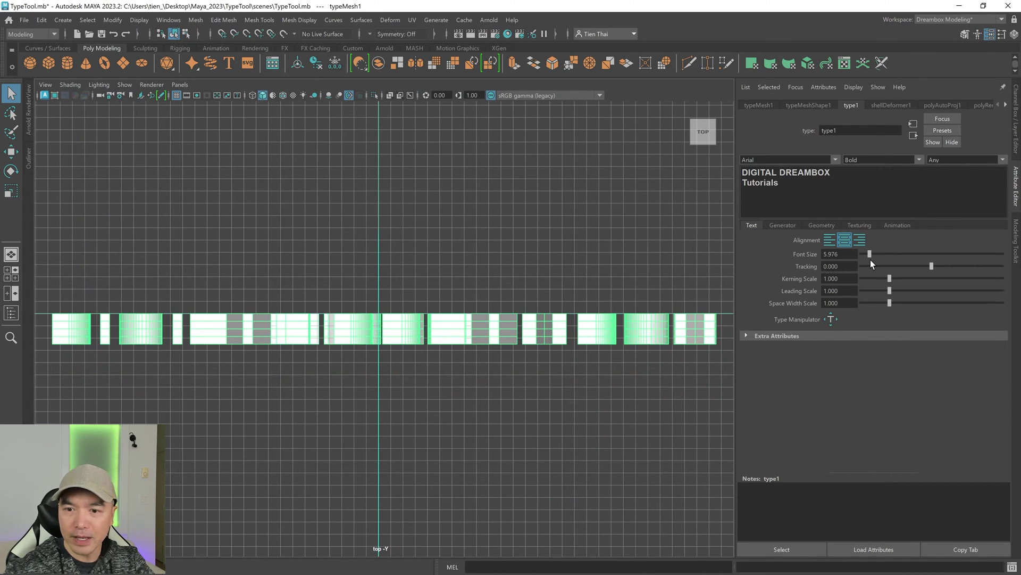
- Return to the perspective view and set the type's font size to 10
{"action": "mouse_move", "coordinate": [871, 255]}
{"action": "left_mouse_down"}
{"action": "mouse_move", "coordinate": [889, 254]}
{"action": "mouse_move", "coordinate": [869, 254]}
{"action": "left_mouse_up"}
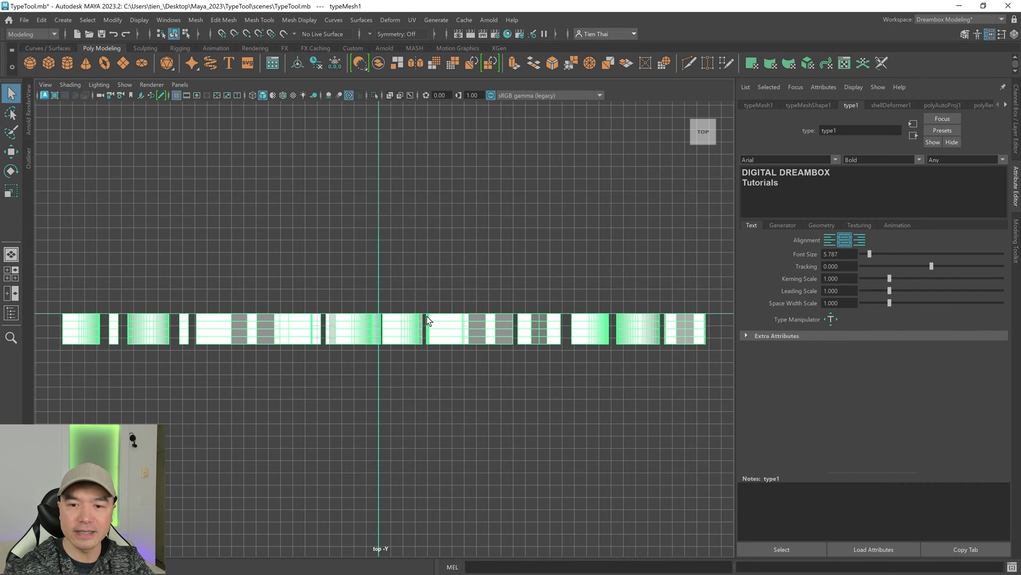
{"action": "key", "text": "space"}
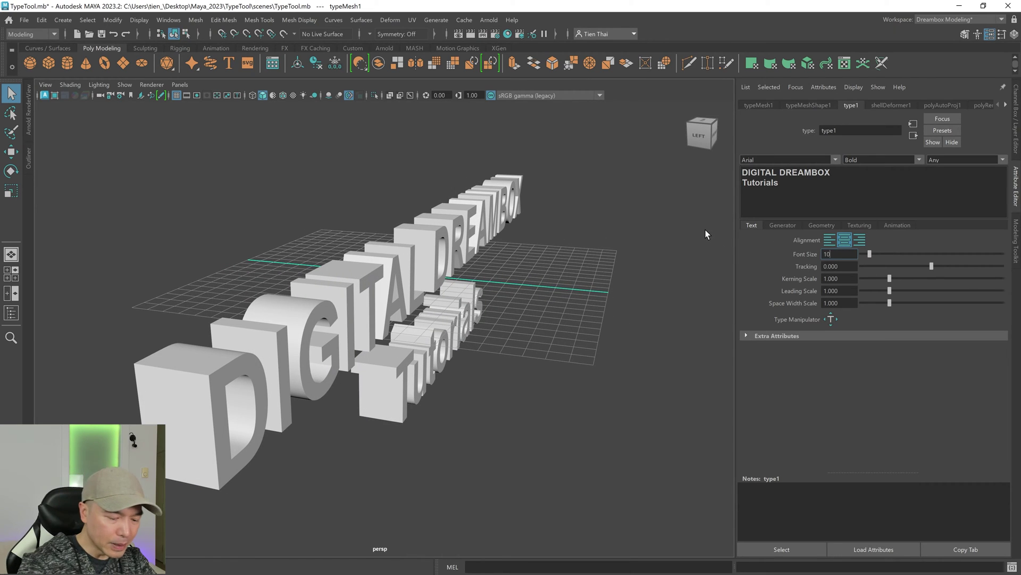
{"action": "key", "text": "Return"}
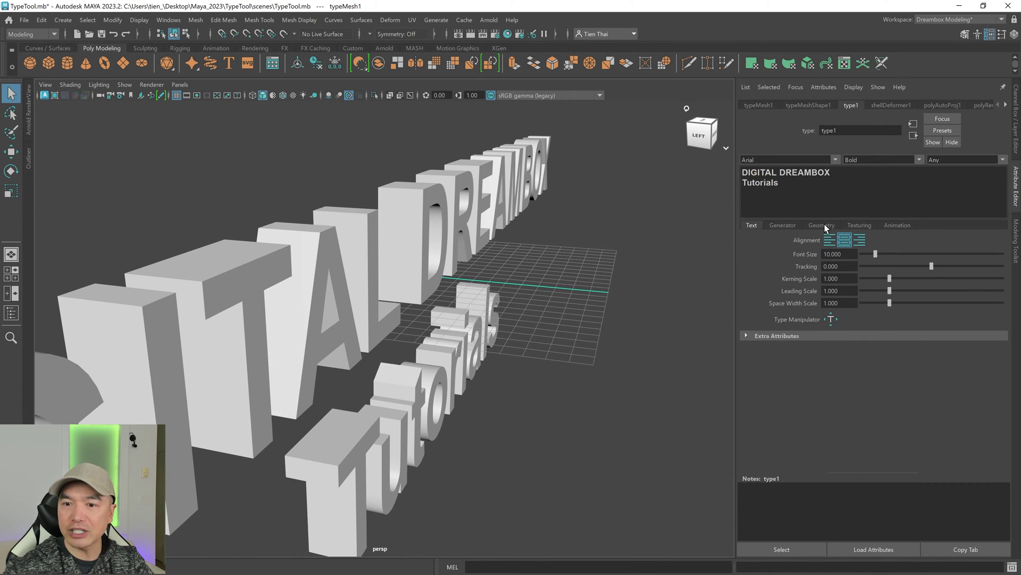
{"action": "scroll", "coordinate": [470, 349], "scroll_direction": "down", "scroll_amount": 4}
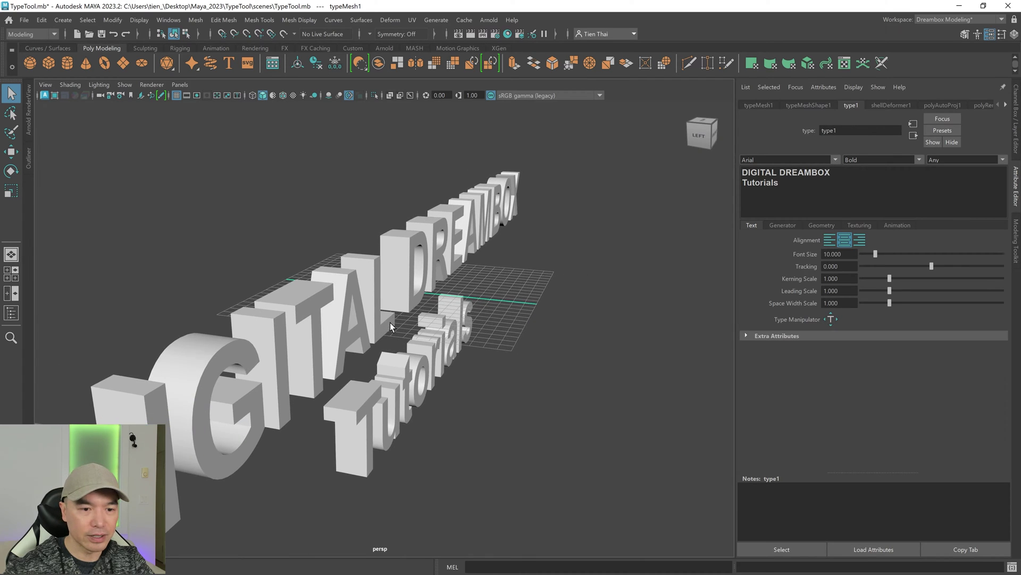
{"action": "left_click_drag", "start_coordinate": [488, 287], "coordinate": [473, 270], "text": "alt"}
{"action": "scroll", "coordinate": [502, 272], "scroll_direction": "down", "scroll_amount": 4}
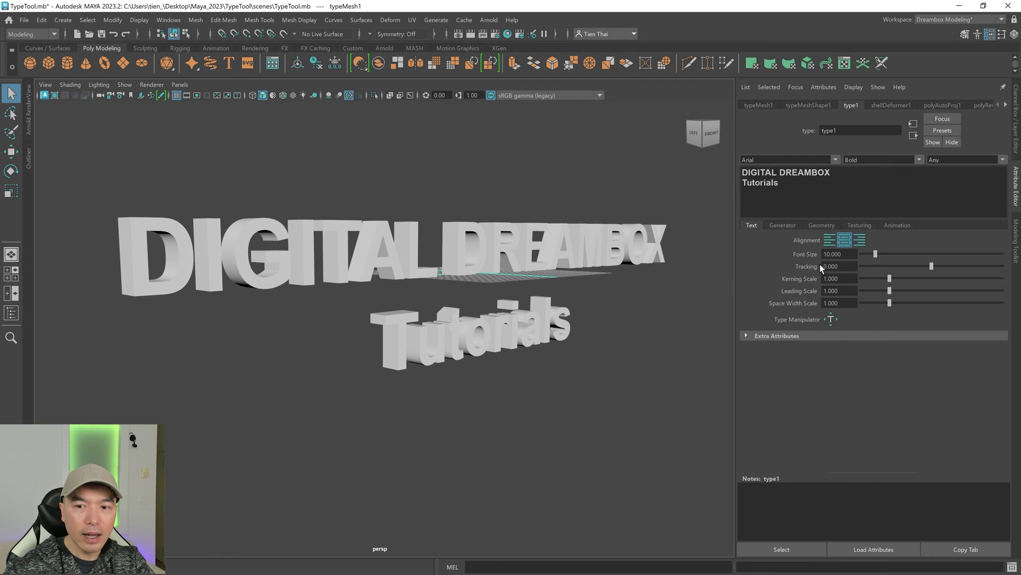
- Try a lower kerning scale on the type and undo the change
{"action": "scroll", "coordinate": [454, 307], "scroll_direction": "down", "scroll_amount": 4}
{"action": "left_click_drag", "start_coordinate": [440, 302], "coordinate": [419, 308], "text": "alt"}
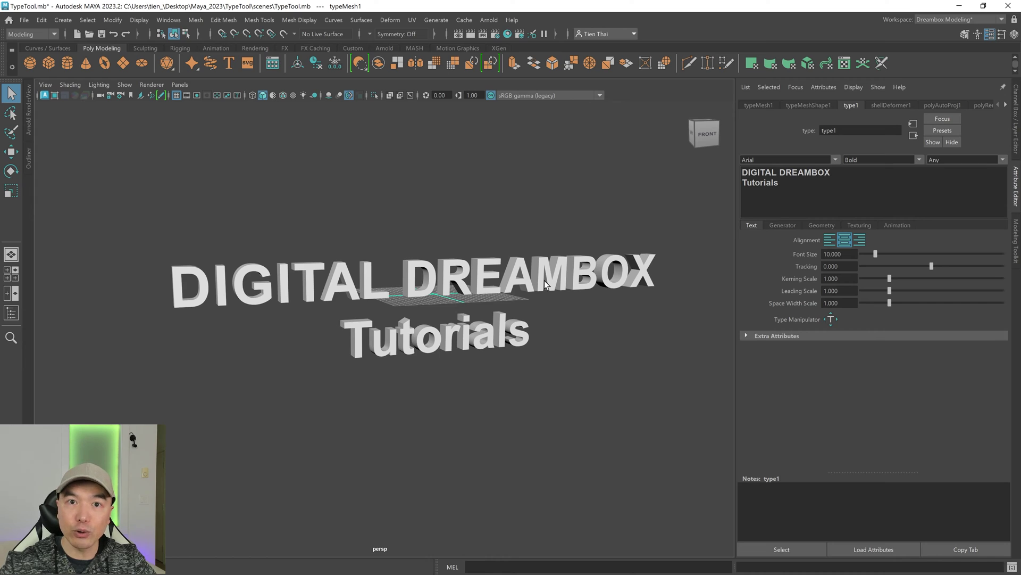
{"action": "scroll", "coordinate": [696, 292], "scroll_direction": "up", "scroll_amount": 1}
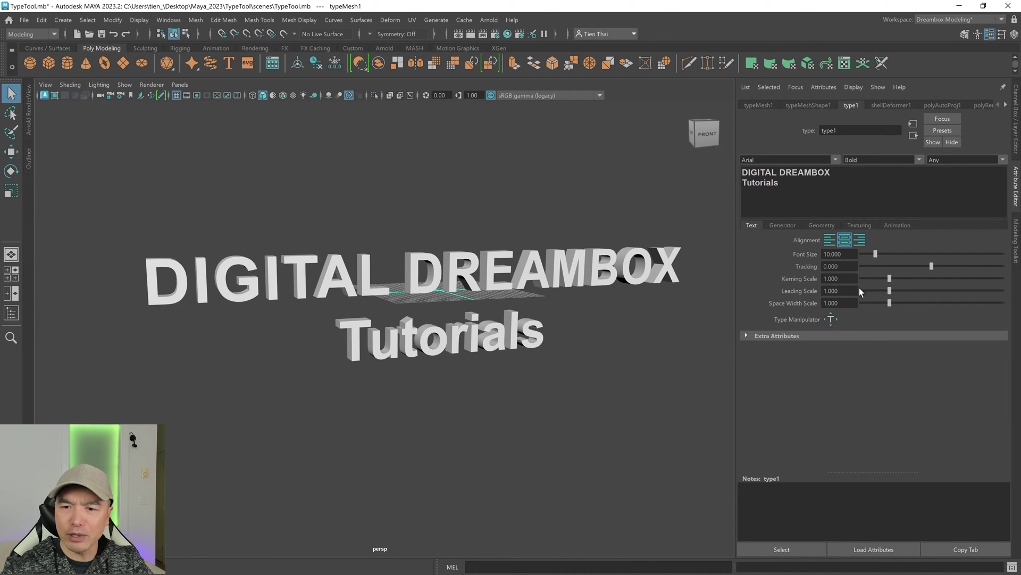
{"action": "left_click_drag", "start_coordinate": [890, 279], "coordinate": [876, 279]}
{"action": "key", "text": "ctrl+z"}
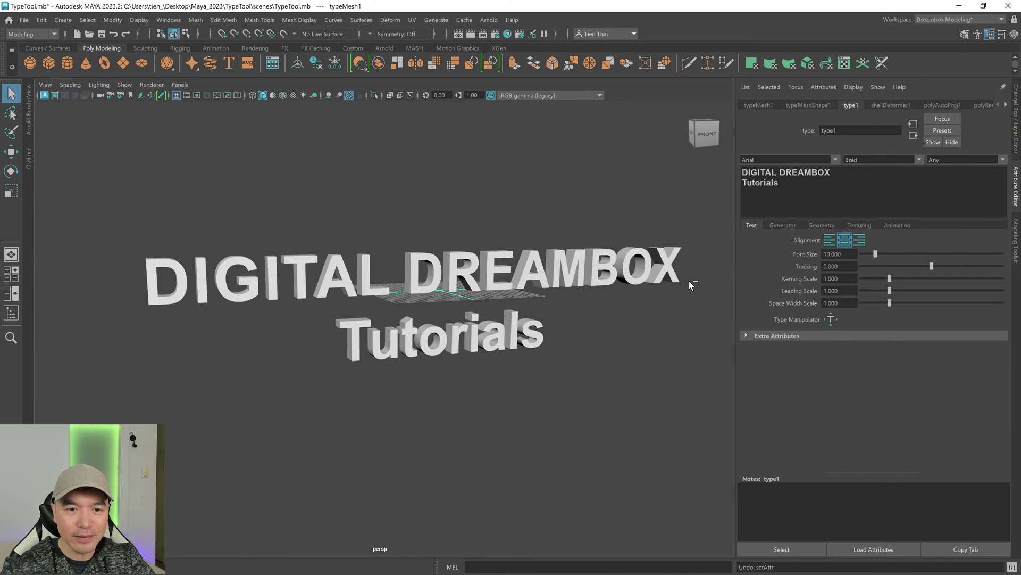
- Break the text so DREAMBOX sits on its own line and increase the leading scale to 1.243
{"action": "mouse_move", "coordinate": [374, 317]}
{"action": "right_mouse_down", "text": "alt"}
{"action": "mouse_move", "coordinate": [403, 319]}
{"action": "mouse_move", "coordinate": [392, 321]}
{"action": "right_mouse_up", "text": "alt"}
{"action": "left_click_drag", "start_coordinate": [392, 321], "coordinate": [397, 325], "text": "alt"}
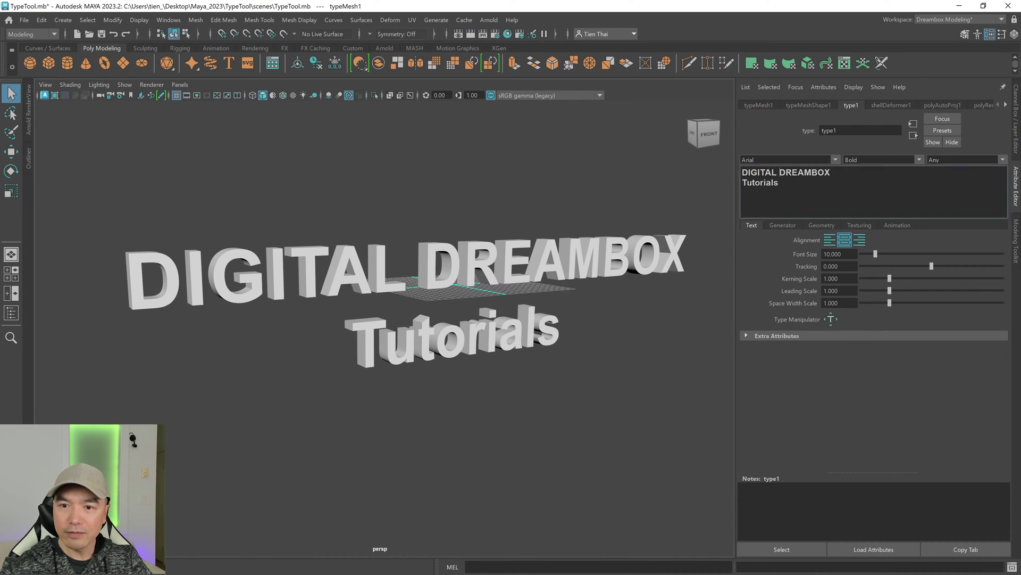
{"action": "key", "text": "Return"}
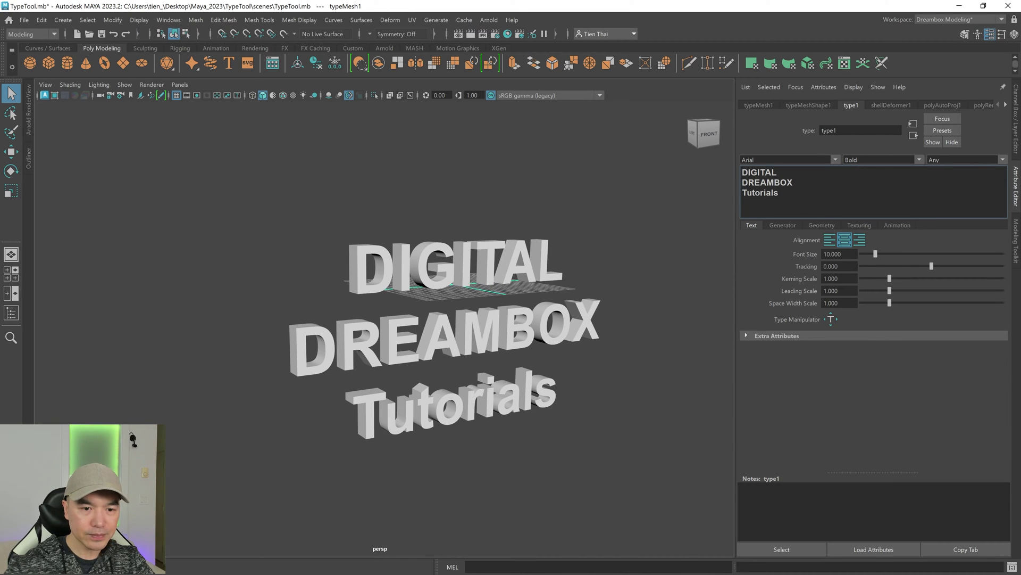
{"action": "mouse_move", "coordinate": [889, 290]}
{"action": "left_mouse_down"}
{"action": "mouse_move", "coordinate": [922, 290]}
{"action": "mouse_move", "coordinate": [897, 292]}
{"action": "left_mouse_up"}
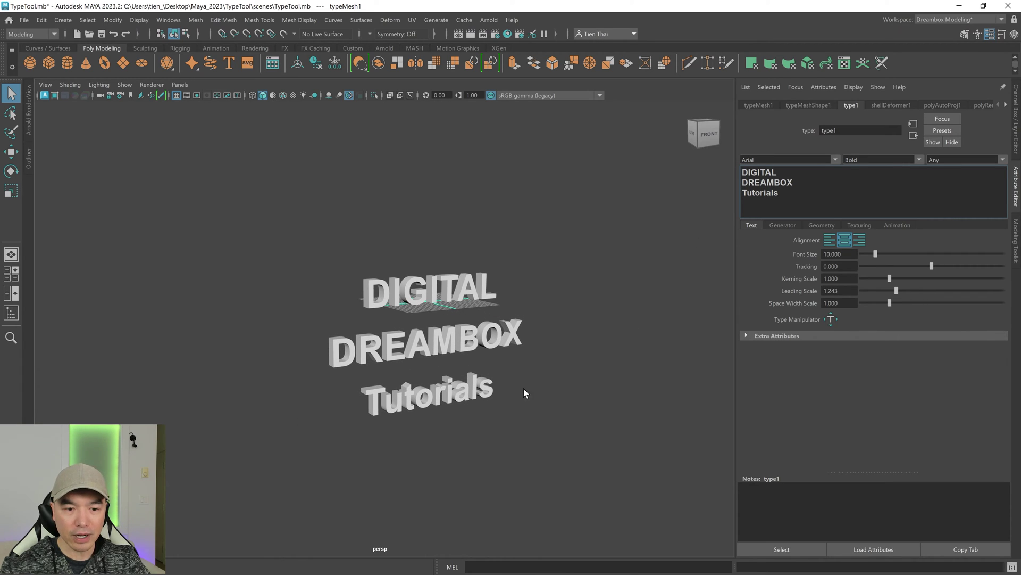
- Remove the line breaks so the type reads "DIGITAL DREAMBOX Tutorials" on a single line
{"action": "key", "text": "BackSpace"}
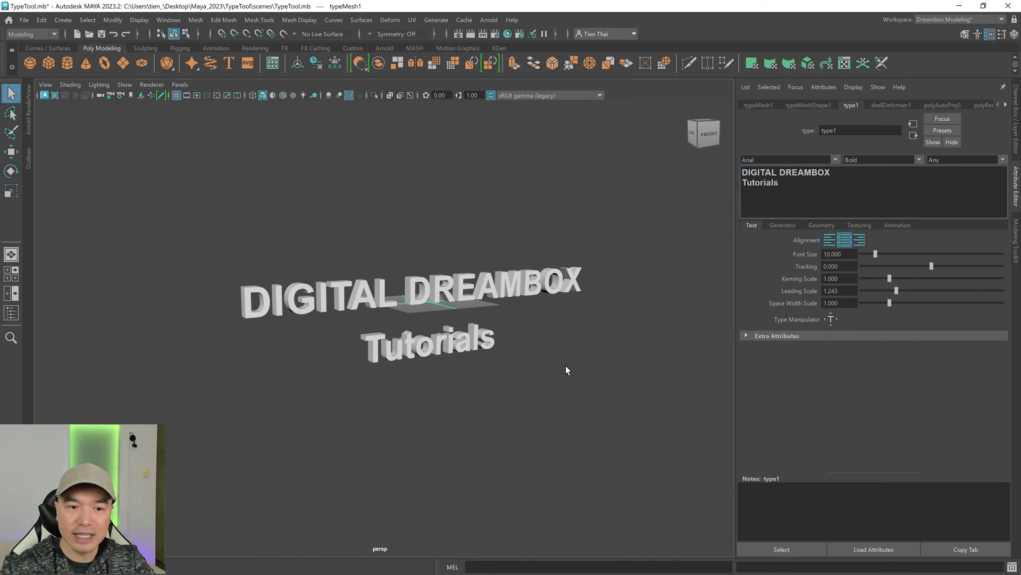
{"action": "left_click_drag", "start_coordinate": [566, 365], "coordinate": [456, 406], "text": "alt"}
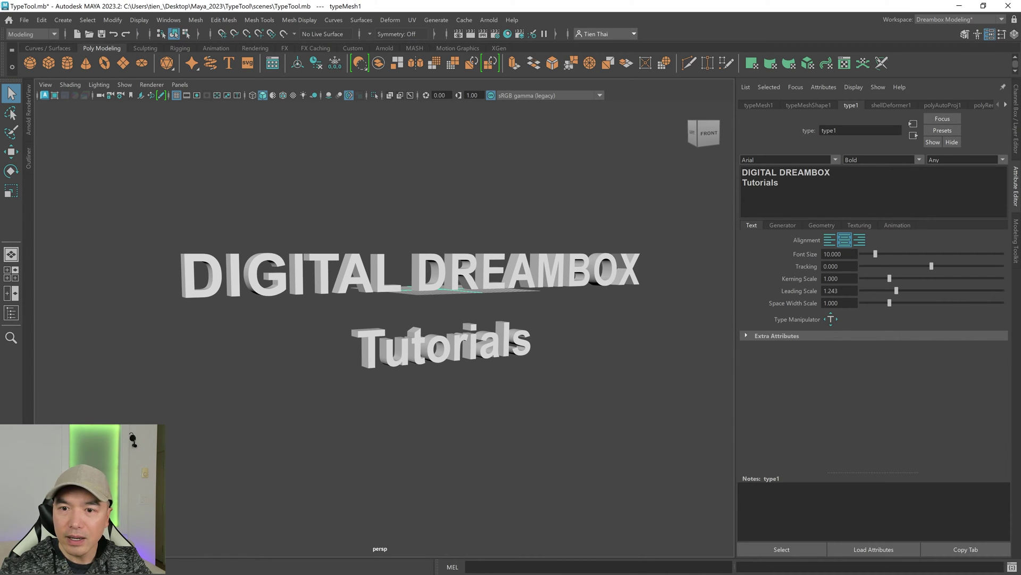
{"action": "left_click", "coordinate": [742, 182]}
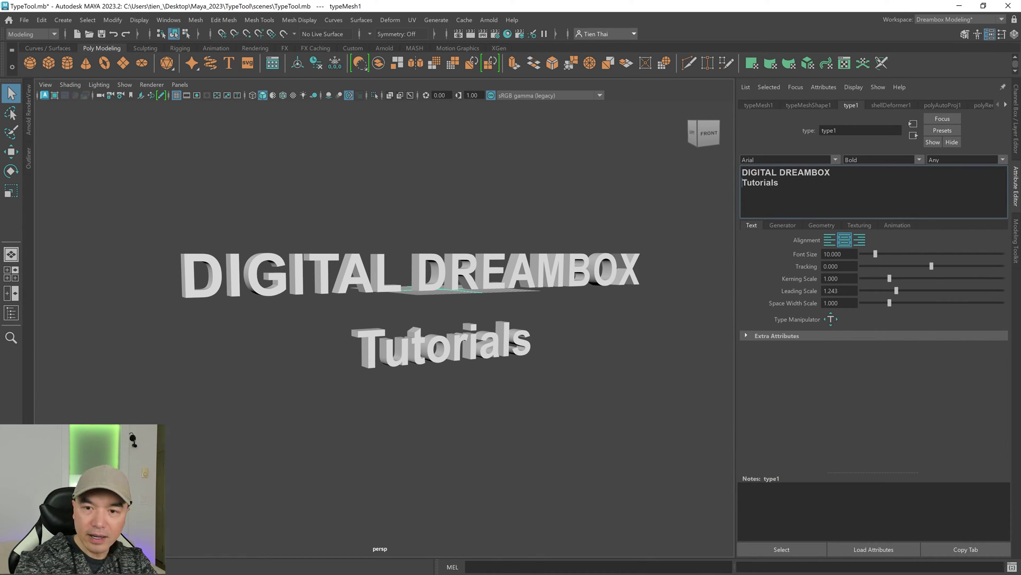
{"action": "key", "text": "BackSpace"}
{"action": "key", "text": "f"}
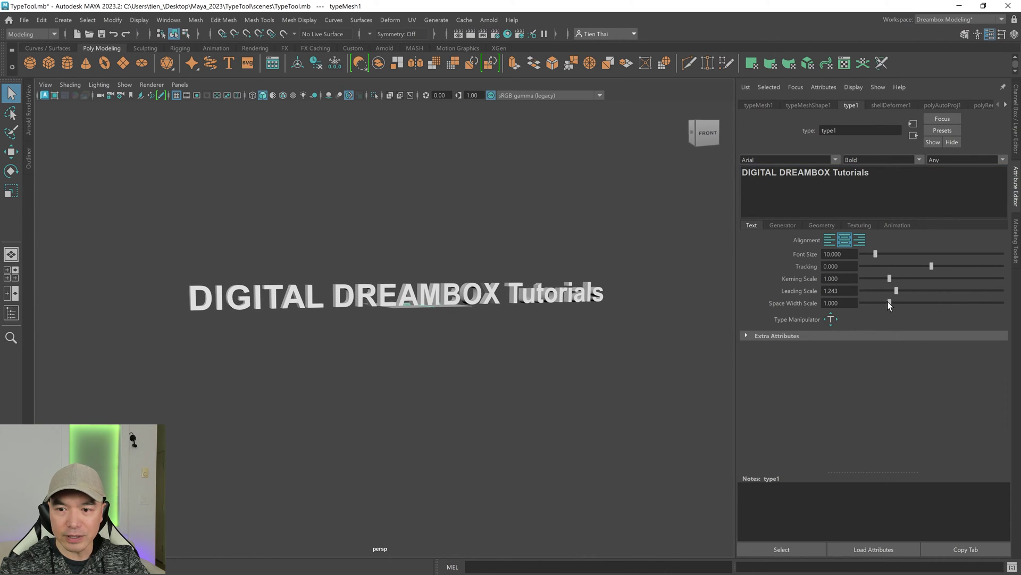
- Try a larger space width scale on the single-line type and undo the change
{"action": "left_click_drag", "start_coordinate": [890, 303], "coordinate": [912, 319]}
{"action": "left_click_drag", "start_coordinate": [516, 295], "coordinate": [537, 334], "text": "alt"}
{"action": "key", "text": "ctrl+z"}
- Set the leading scale to 1 and put the word Tutorials back on a second line
{"action": "left_click_drag", "start_coordinate": [846, 290], "coordinate": [732, 264]}
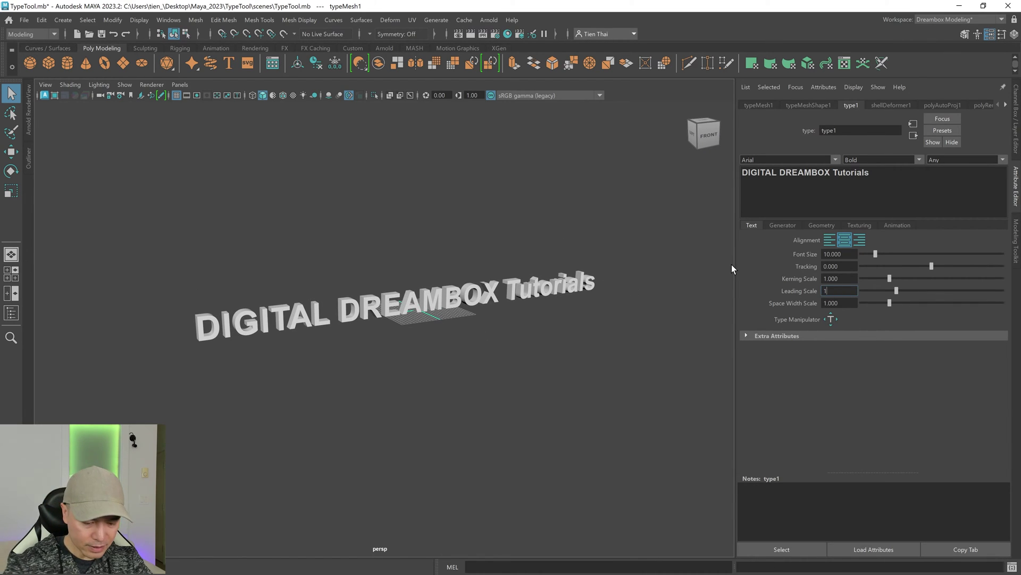
{"action": "type", "text": "1"}
{"action": "key", "text": "Return"}
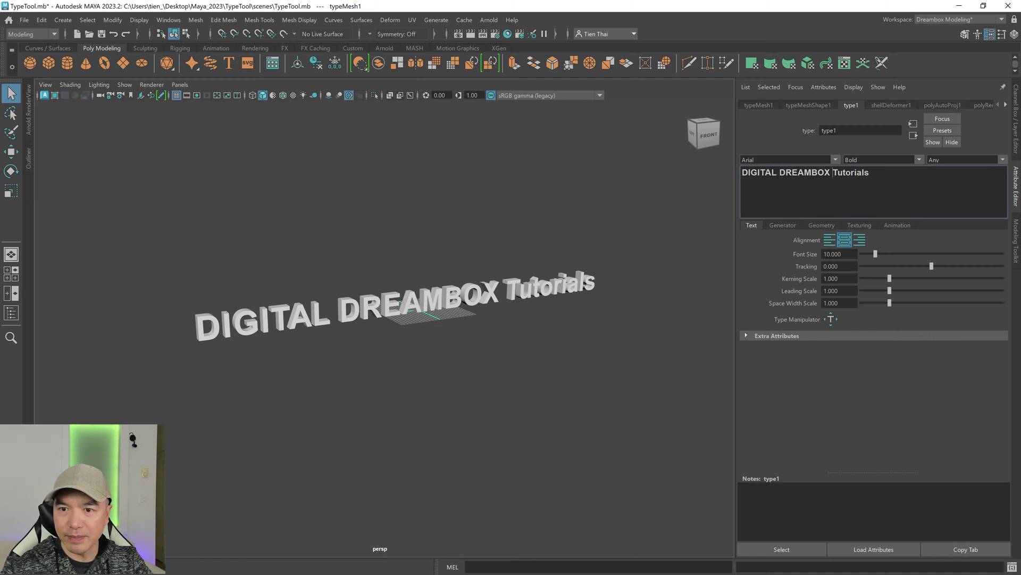
{"action": "key", "text": "BackSpace"}
{"action": "key", "text": "Return"}
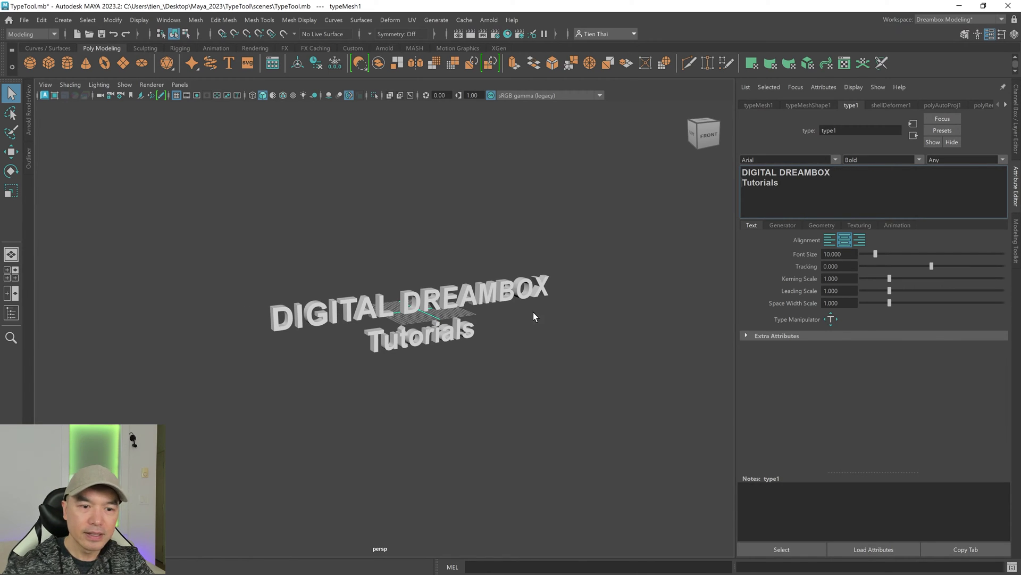
- Activate the Type Manipulator for the type and open its tool settings, placing the window clear of the text
{"action": "left_click_drag", "start_coordinate": [499, 320], "coordinate": [346, 250], "text": "alt"}
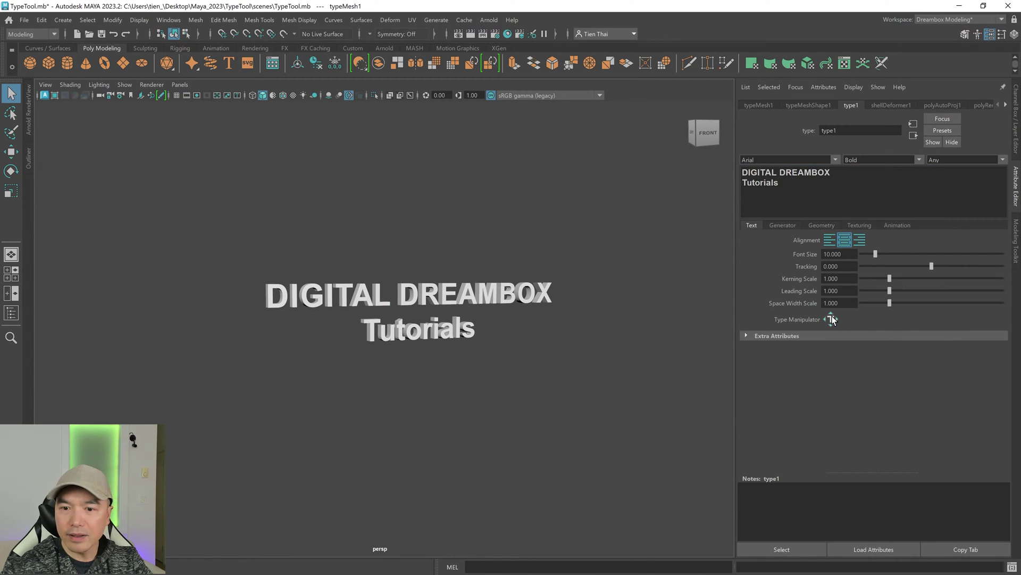
{"action": "scroll", "coordinate": [474, 346], "scroll_direction": "up", "scroll_amount": 5}
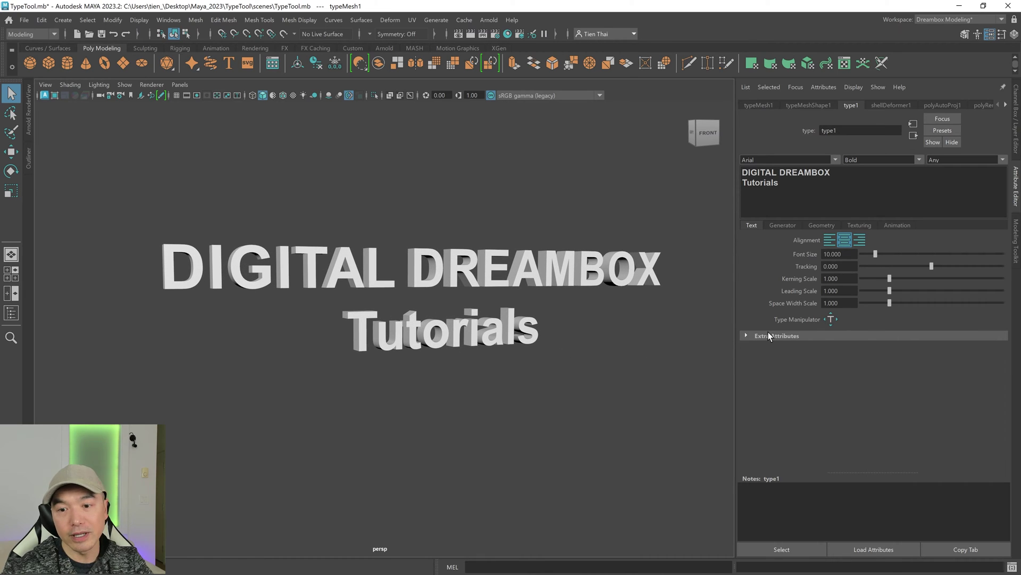
{"action": "left_click", "coordinate": [831, 319]}
{"action": "left_click_drag", "start_coordinate": [298, 367], "coordinate": [331, 365], "text": "alt"}
{"action": "right_click_drag", "start_coordinate": [331, 365], "coordinate": [367, 379], "text": "alt"}
{"action": "middle_click_drag", "start_coordinate": [367, 379], "coordinate": [399, 381], "text": "alt"}
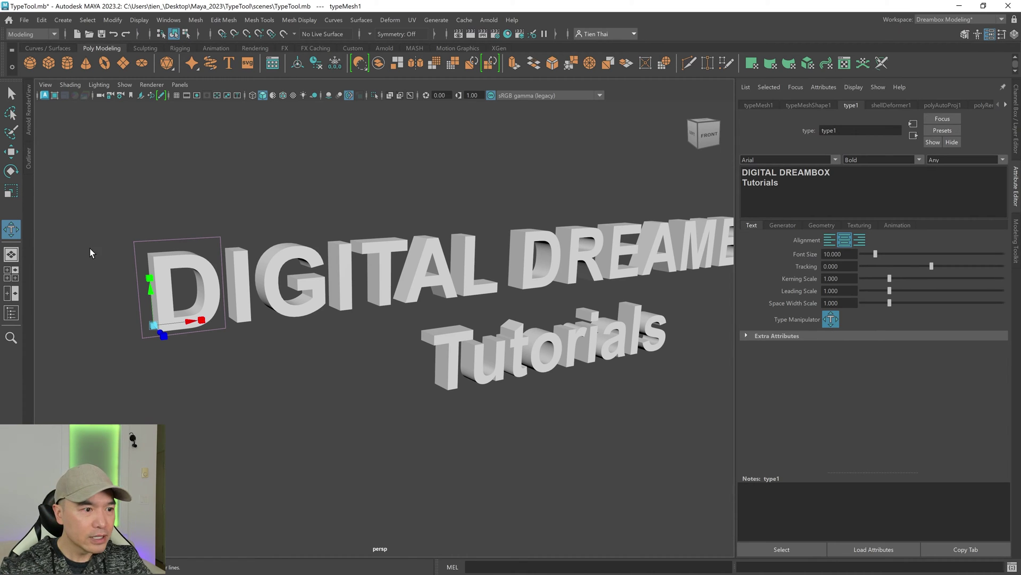
{"action": "double_click", "coordinate": [11, 233]}
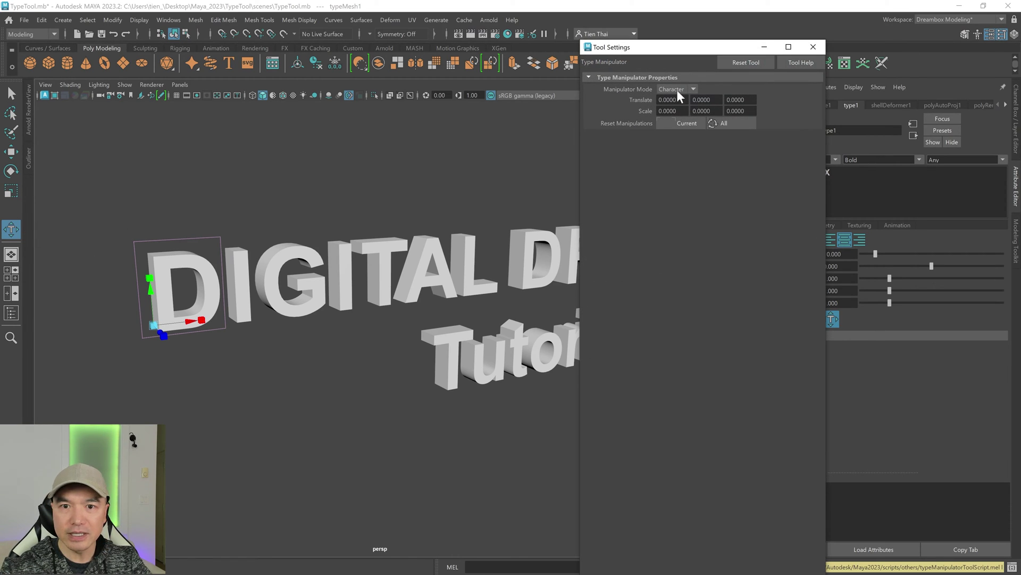
{"action": "left_click_drag", "start_coordinate": [753, 53], "coordinate": [917, 95]}
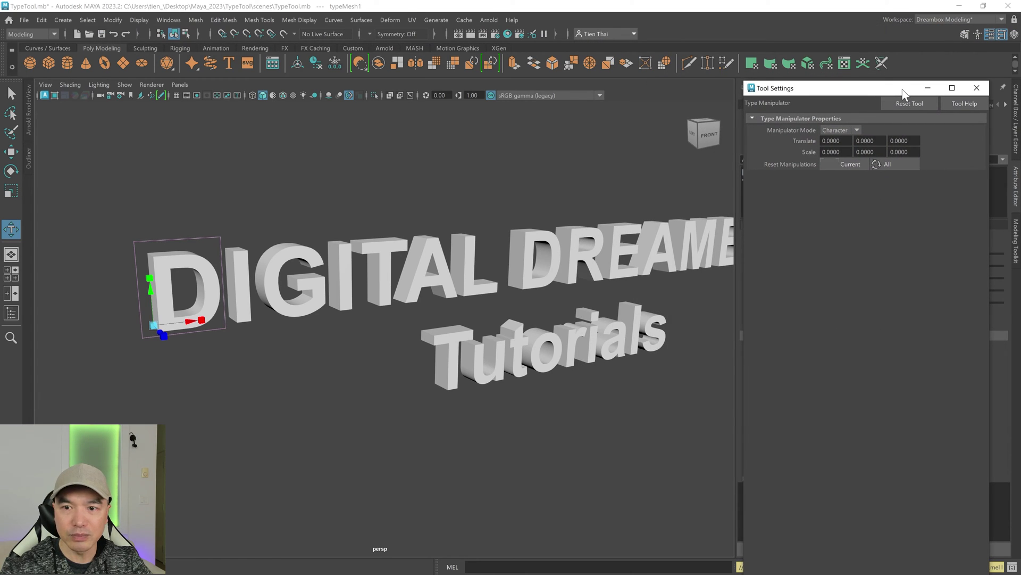
- Try raising the first D of DIGITAL by about 0.86 in Character mode, undo the move and reselect the letter
{"action": "mouse_move", "coordinate": [151, 289]}
{"action": "left_mouse_down"}
{"action": "mouse_move", "coordinate": [165, 233]}
{"action": "mouse_move", "coordinate": [155, 282]}
{"action": "left_mouse_up"}
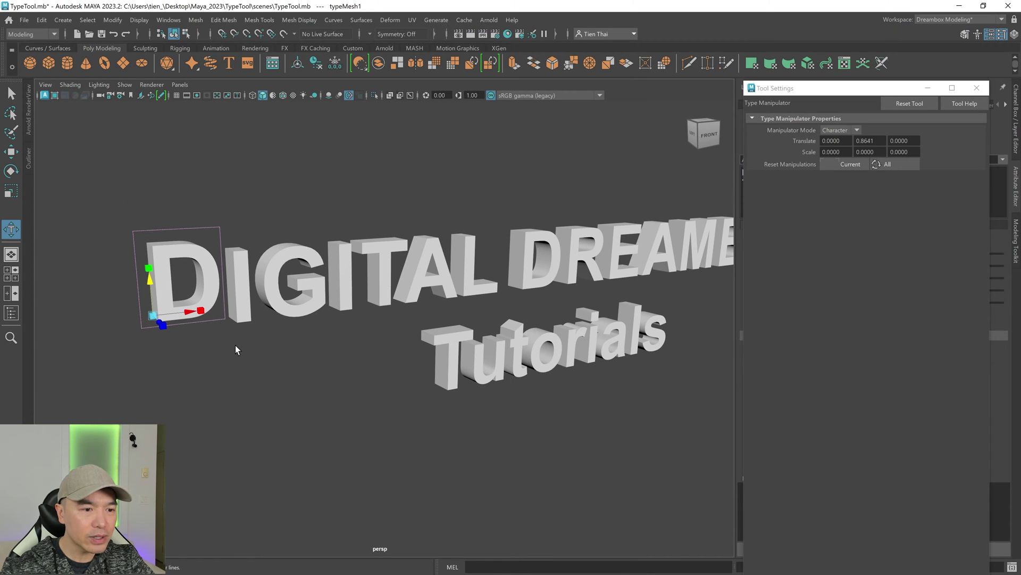
{"action": "key", "text": "ctrl+z"}
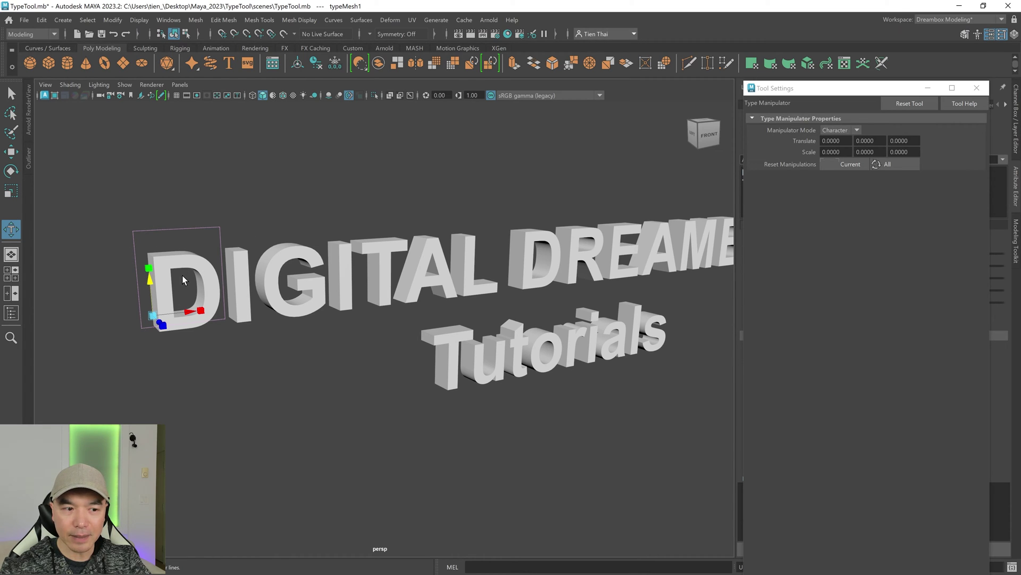
{"action": "left_click", "coordinate": [170, 262]}
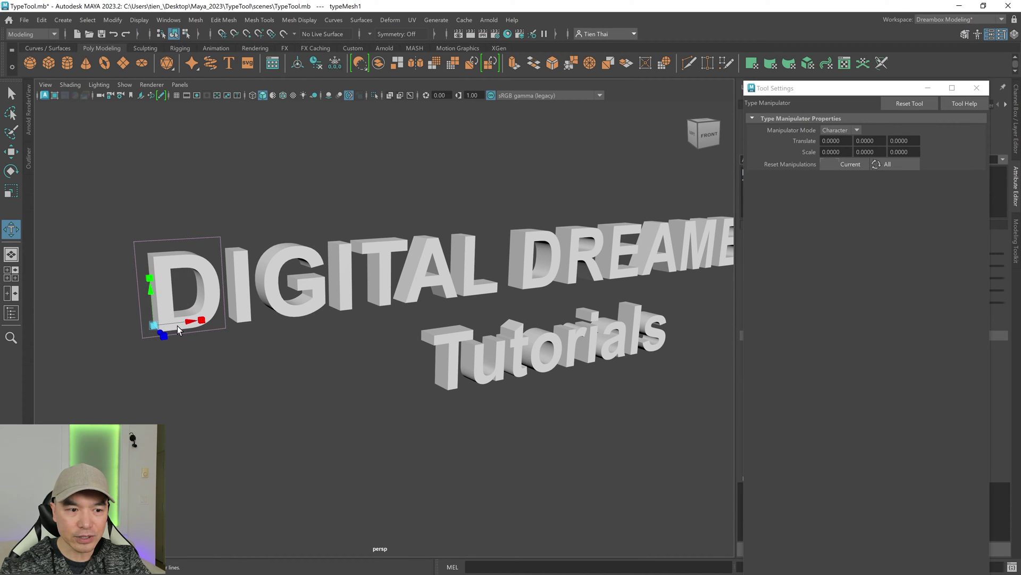
- Try shifting the second I of DIGITAL sideways by about 0.89 and undo the move
{"action": "left_click", "coordinate": [344, 279]}
{"action": "left_click_drag", "start_coordinate": [360, 302], "coordinate": [365, 297]}
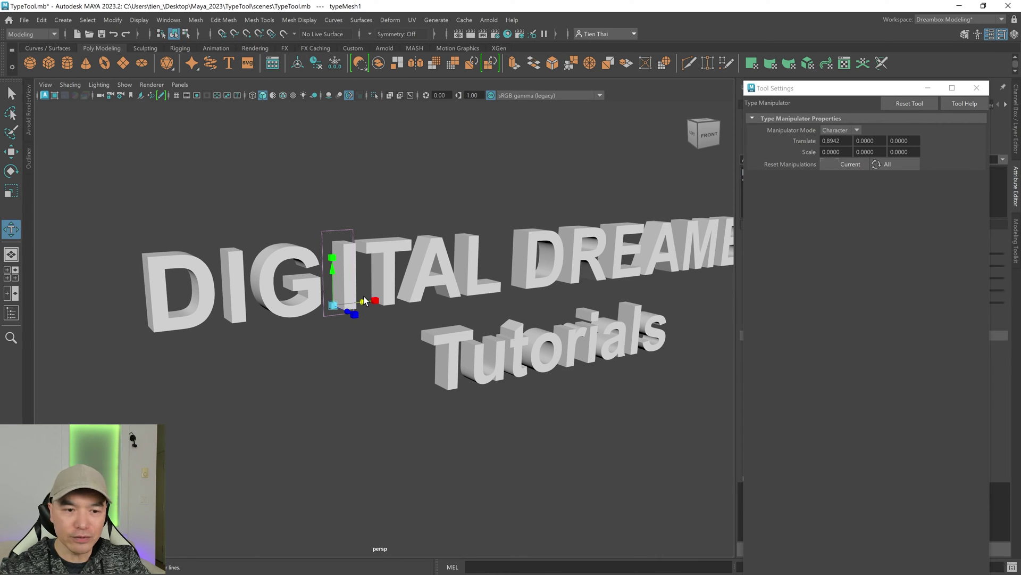
{"action": "key", "text": "ctrl+z"}
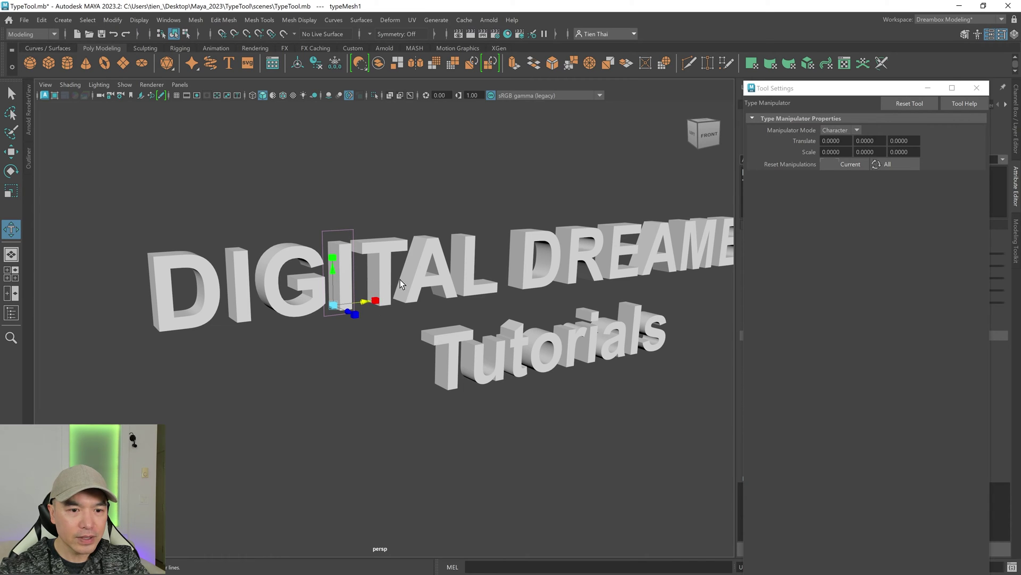
- Try scaling the L of DIGITAL wider and taller in Character mode, reverting each change
{"action": "left_click", "coordinate": [477, 287]}
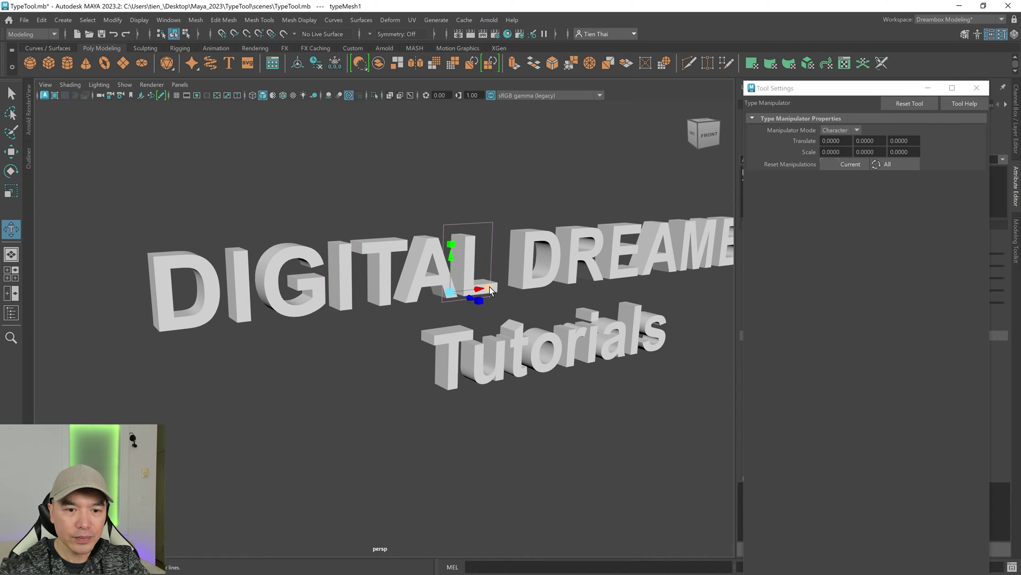
{"action": "left_click_drag", "start_coordinate": [487, 292], "coordinate": [556, 288]}
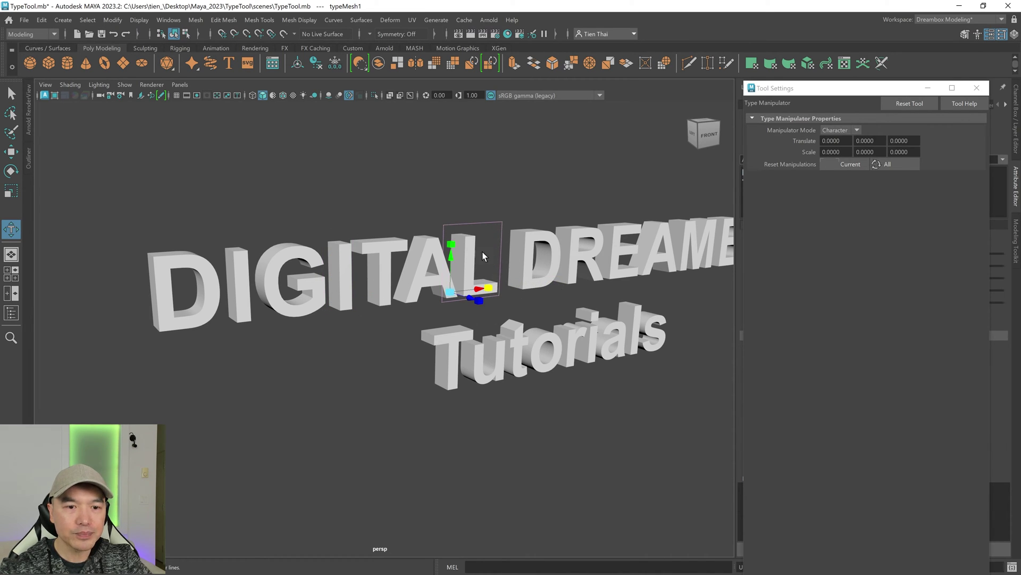
{"action": "left_click_drag", "start_coordinate": [453, 243], "coordinate": [456, 216]}
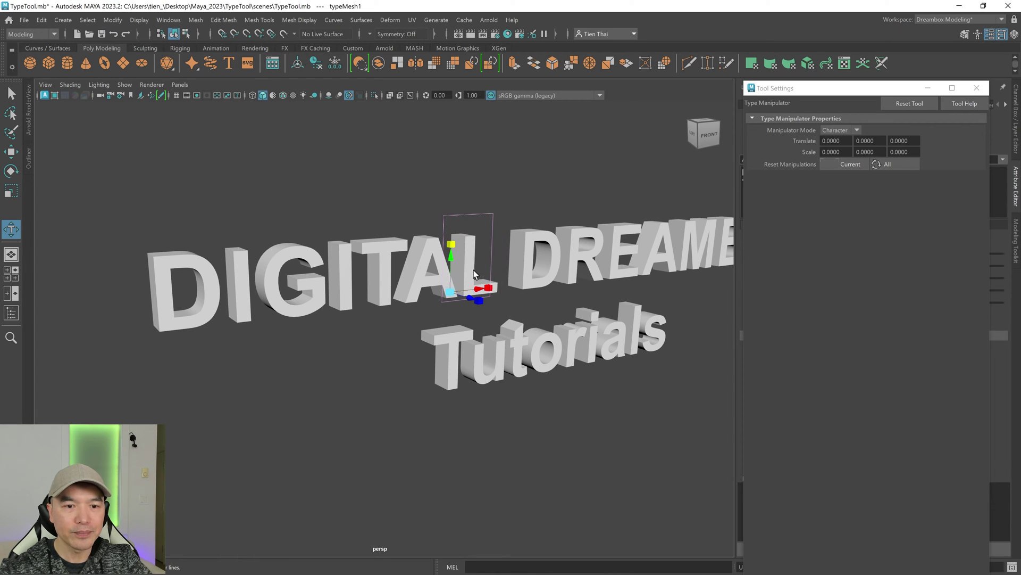
{"action": "left_click_drag", "start_coordinate": [380, 349], "coordinate": [352, 344], "text": "alt"}
- Switch the manipulator mode to Word, try raising the word DIGITAL, undo the move and select DREAMBOX
{"action": "left_click", "coordinate": [349, 260]}
{"action": "left_click", "coordinate": [855, 131]}
{"action": "left_click", "coordinate": [834, 148]}
{"action": "scroll", "coordinate": [489, 241], "scroll_direction": "down", "scroll_amount": 5}
{"action": "left_click_drag", "start_coordinate": [234, 269], "coordinate": [233, 210]}
{"action": "key", "text": "ctrl+z"}
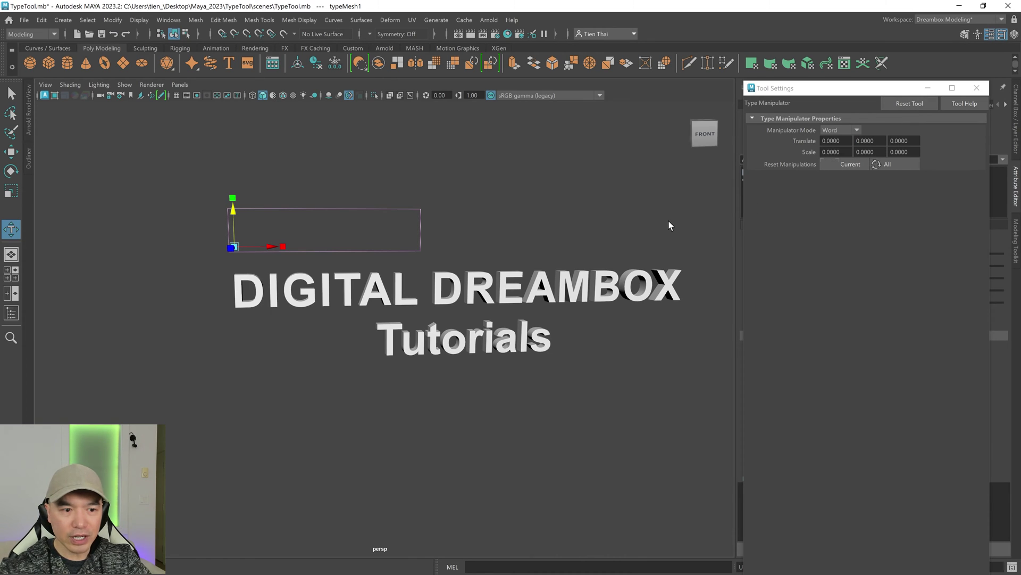
{"action": "left_click", "coordinate": [471, 290]}
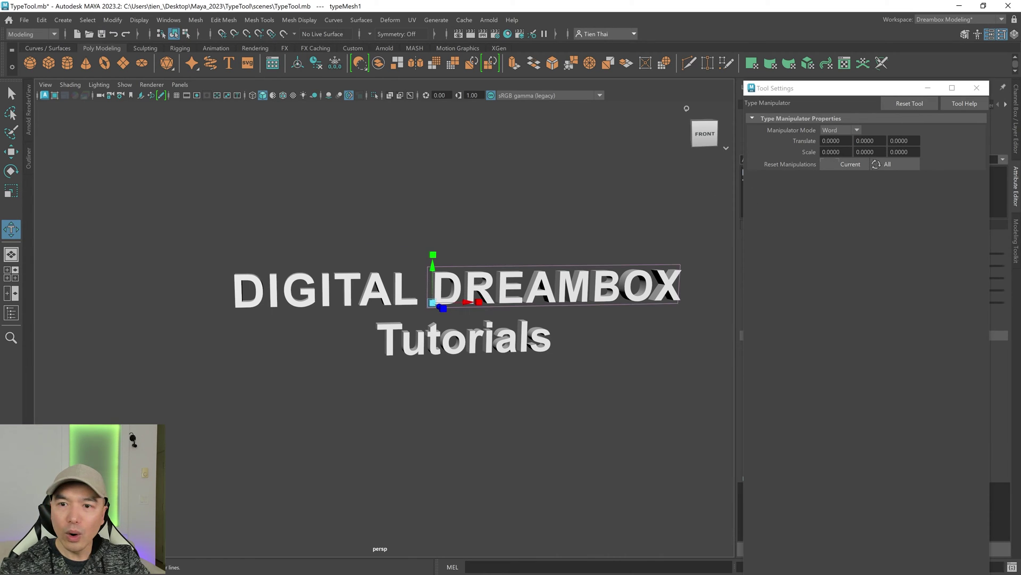
- Switch the manipulator mode to Line, try raising the first line by about 3.72, undo it and select the Tutorials line
{"action": "left_click", "coordinate": [857, 131]}
{"action": "left_click", "coordinate": [834, 163]}
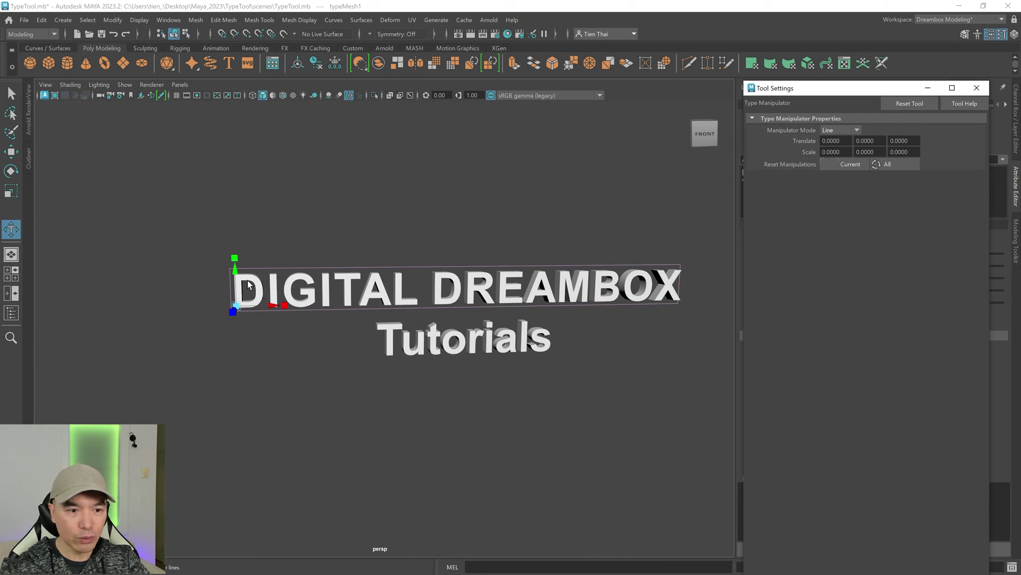
{"action": "mouse_move", "coordinate": [235, 277]}
{"action": "left_mouse_down"}
{"action": "mouse_move", "coordinate": [250, 255]}
{"action": "mouse_move", "coordinate": [217, 282]}
{"action": "mouse_move", "coordinate": [233, 273]}
{"action": "left_mouse_up"}
{"action": "key", "text": "ctrl+z"}
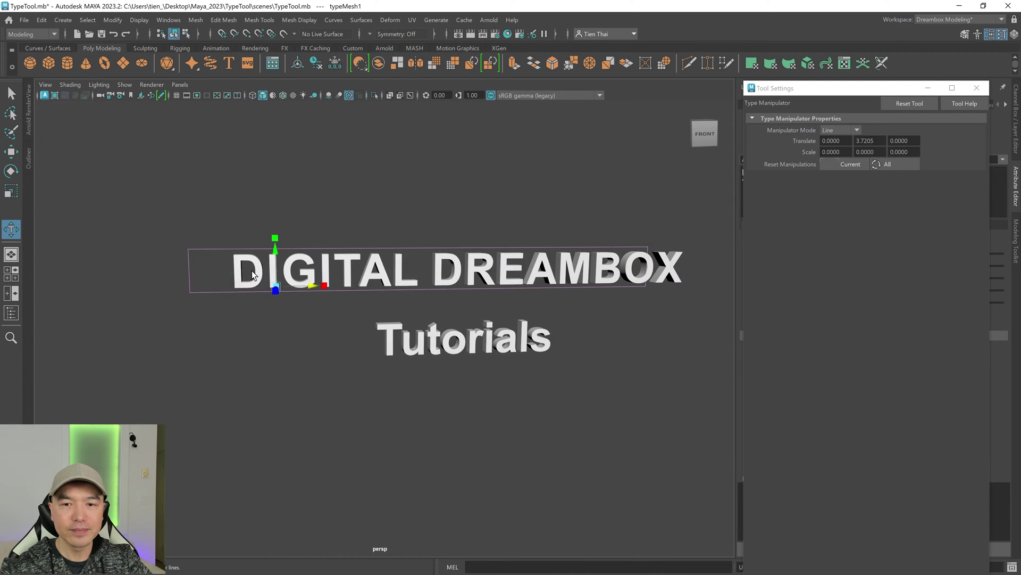
{"action": "key", "text": "ctrl+z"}
{"action": "left_click", "coordinate": [484, 338]}
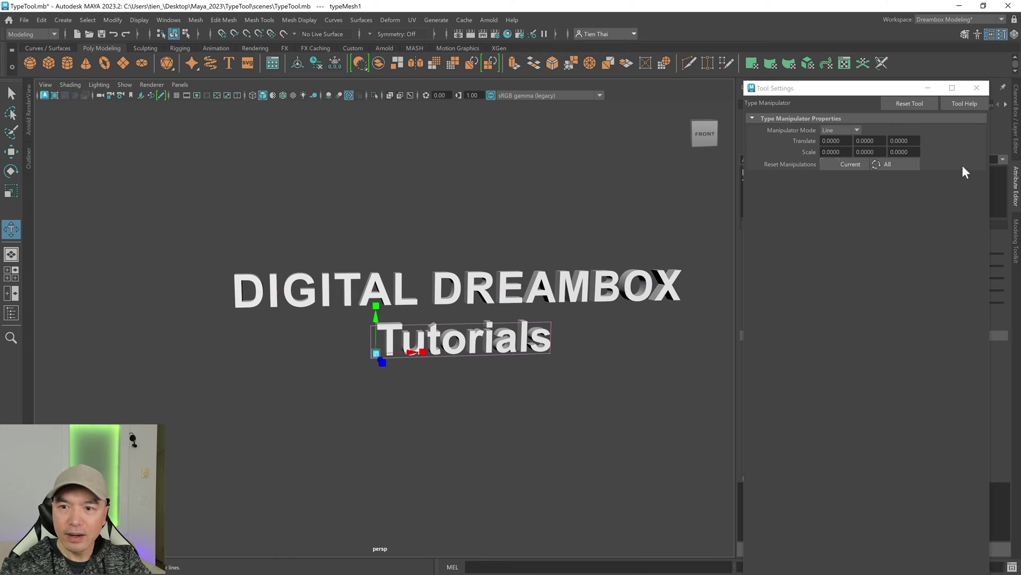
- Set the manipulator mode back to Character, close the tool settings and leave the Type Manipulator
{"action": "left_click", "coordinate": [853, 128]}
{"action": "left_click", "coordinate": [841, 140]}
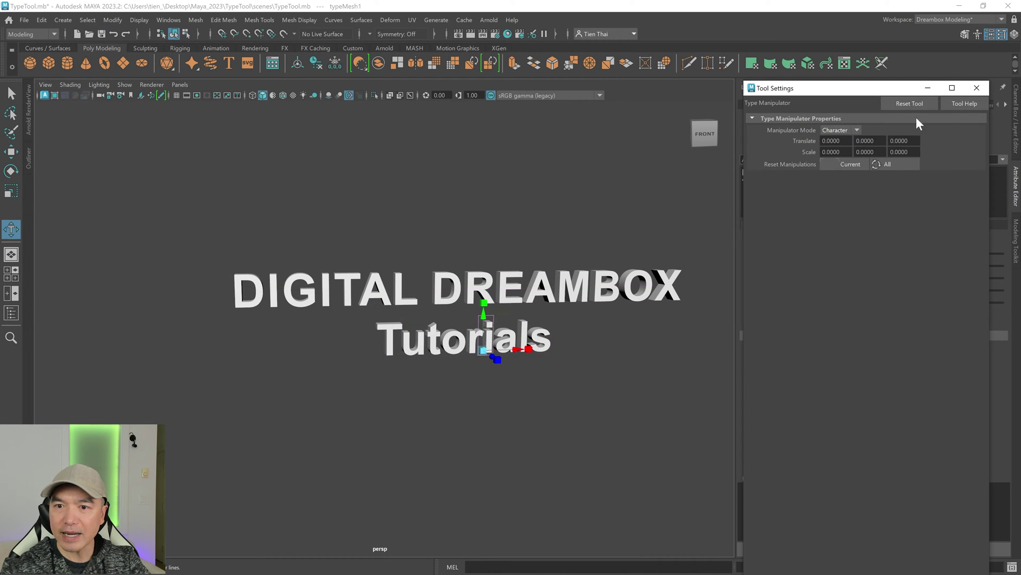
{"action": "left_click", "coordinate": [985, 87]}
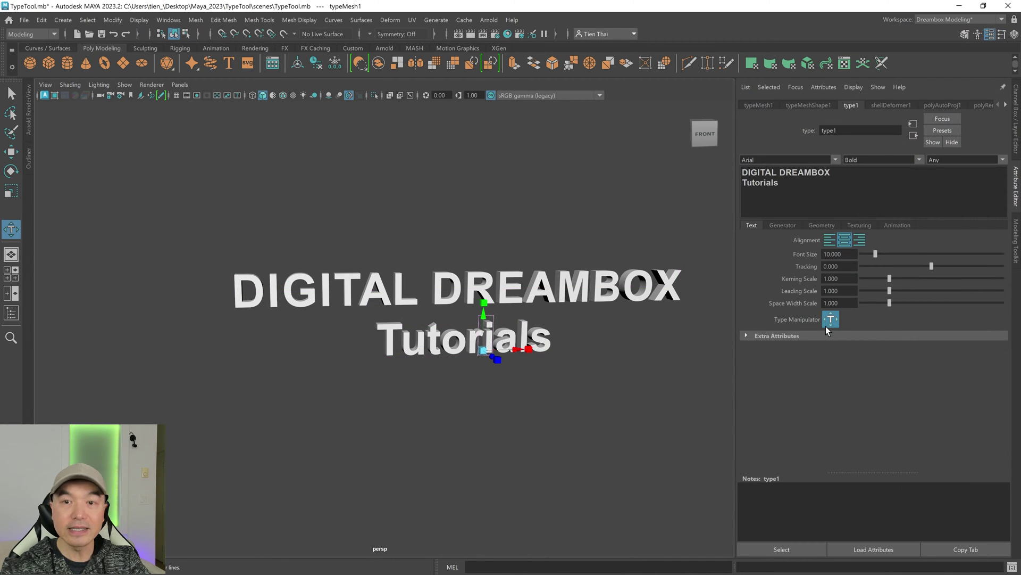
{"action": "left_click_drag", "start_coordinate": [535, 424], "coordinate": [544, 428], "text": "alt"}
{"action": "key", "text": "q"}
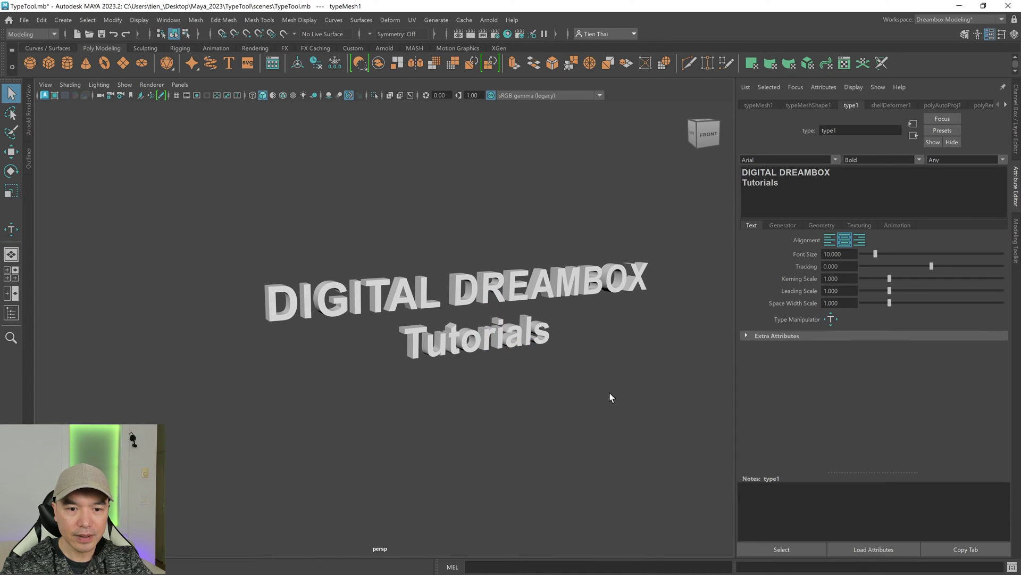
{"action": "left_click_drag", "start_coordinate": [610, 397], "coordinate": [536, 357], "text": "alt"}
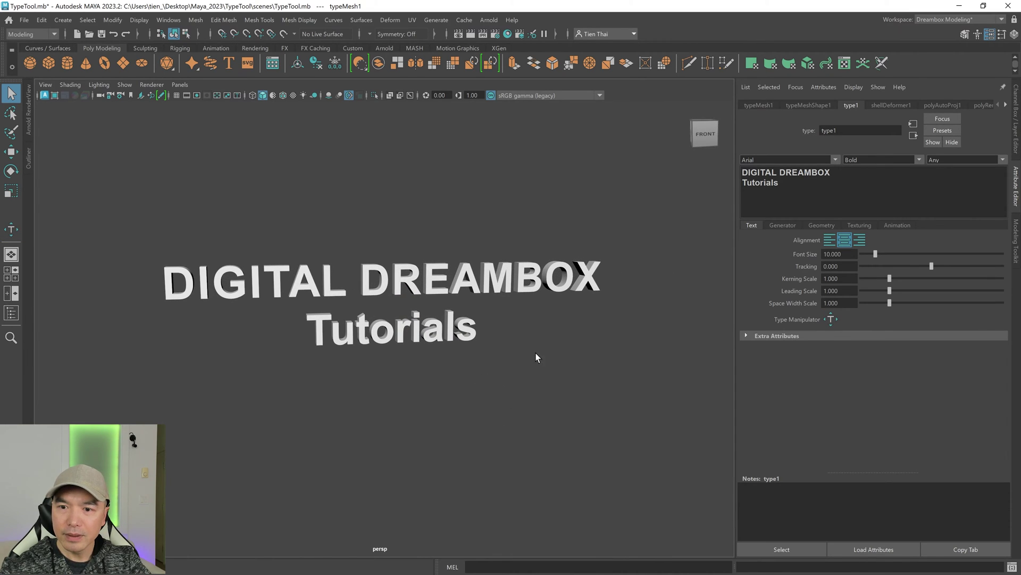
- Open the type's Generator settings and switch the workspace to General to bring up the timeline
{"action": "left_click", "coordinate": [785, 226]}
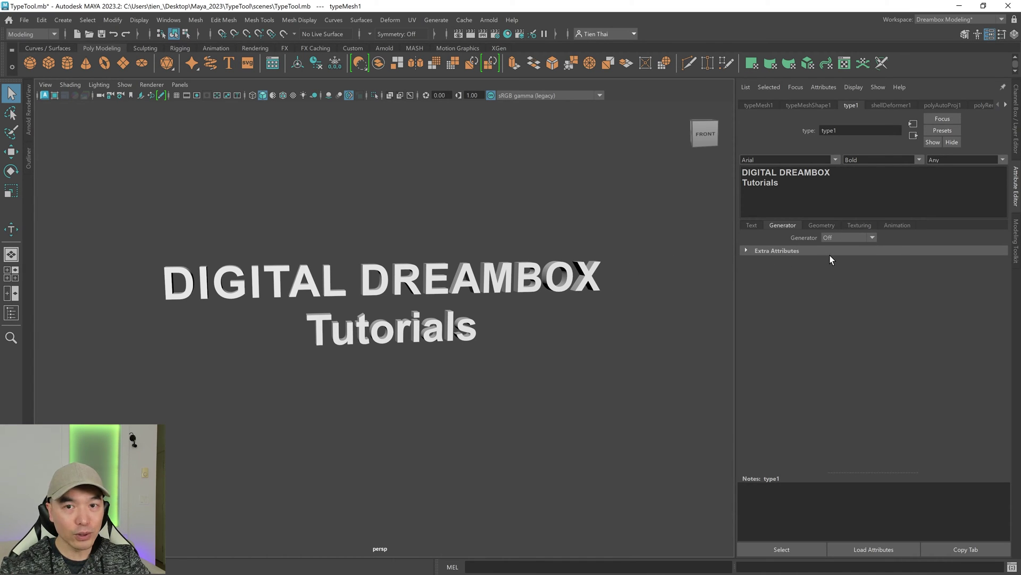
{"action": "left_click", "coordinate": [873, 237]}
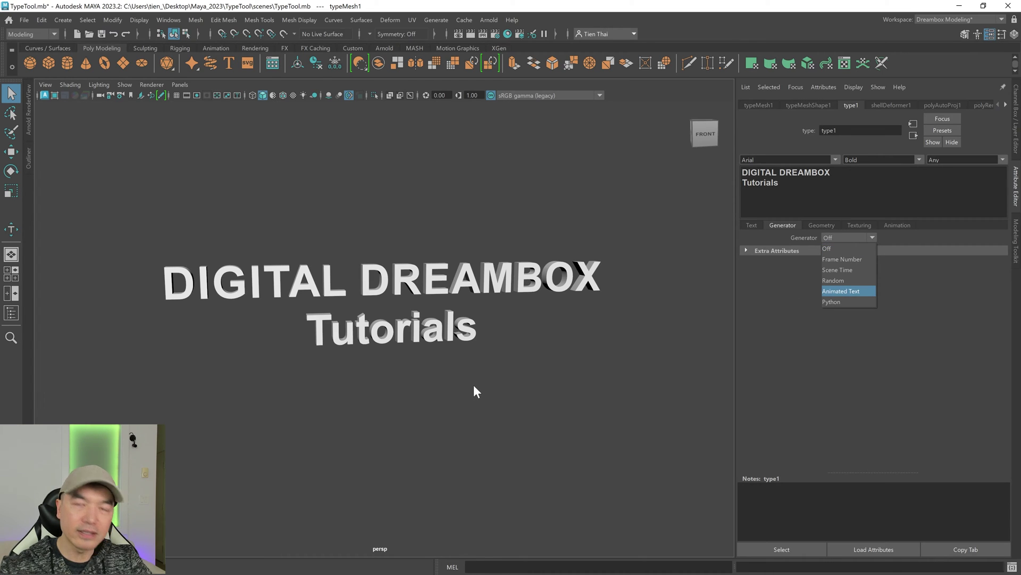
{"action": "left_click", "coordinate": [932, 21]}
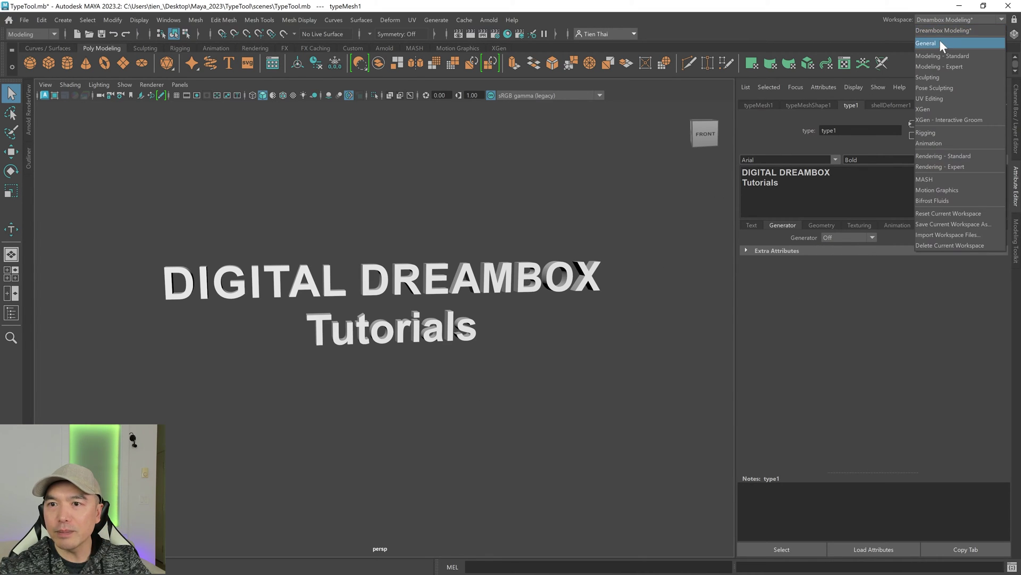
{"action": "left_click", "coordinate": [937, 42]}
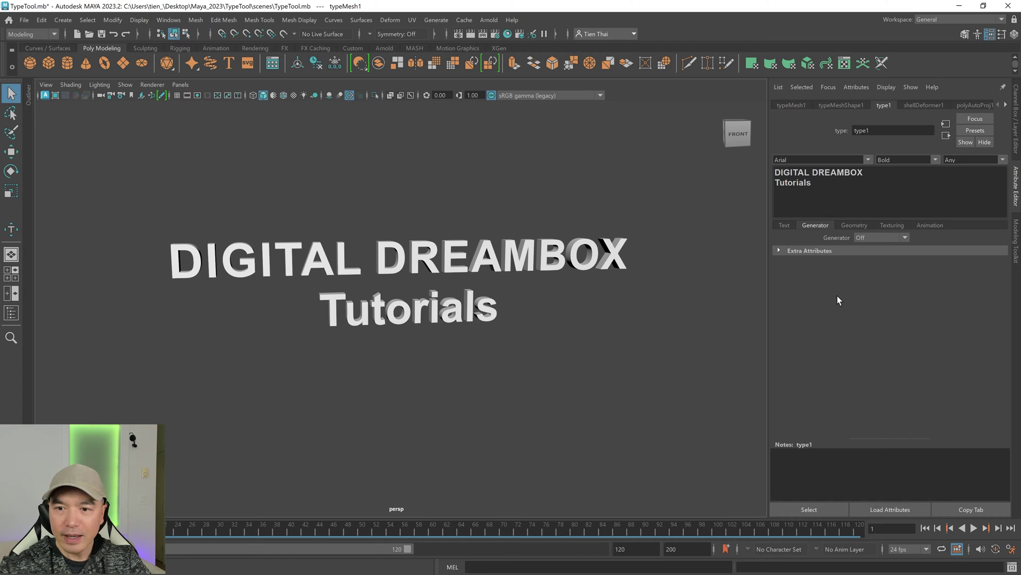
- Set the type's generator to Frame Number with a length of 5 and scrub the timeline to preview the counter
{"action": "left_click", "coordinate": [904, 238]}
{"action": "left_click", "coordinate": [867, 259]}
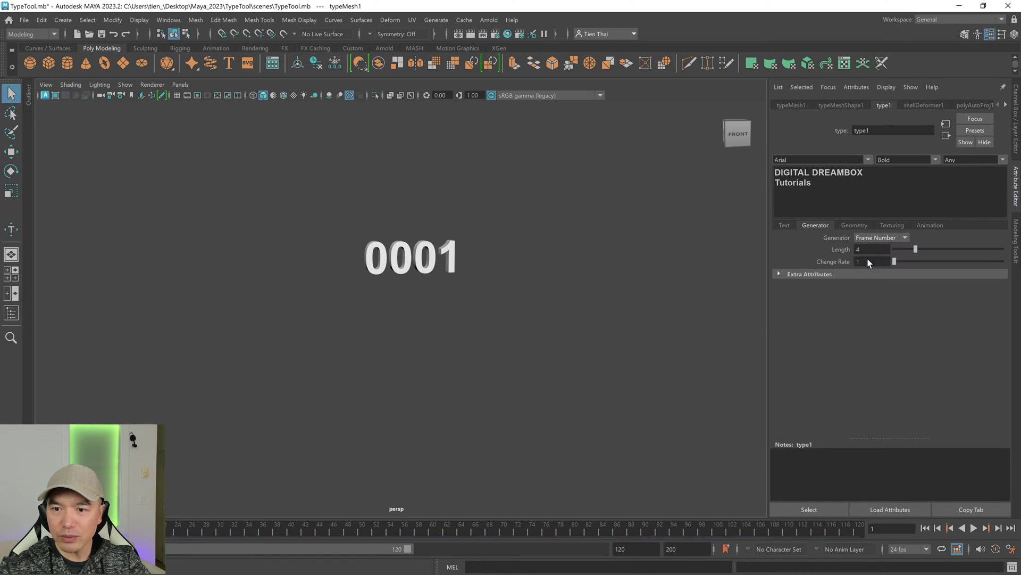
{"action": "left_click_drag", "start_coordinate": [463, 365], "coordinate": [435, 406], "text": "alt"}
{"action": "right_click_drag", "start_coordinate": [436, 406], "coordinate": [618, 429], "text": "alt"}
{"action": "left_click_drag", "start_coordinate": [575, 419], "coordinate": [559, 416], "text": "alt"}
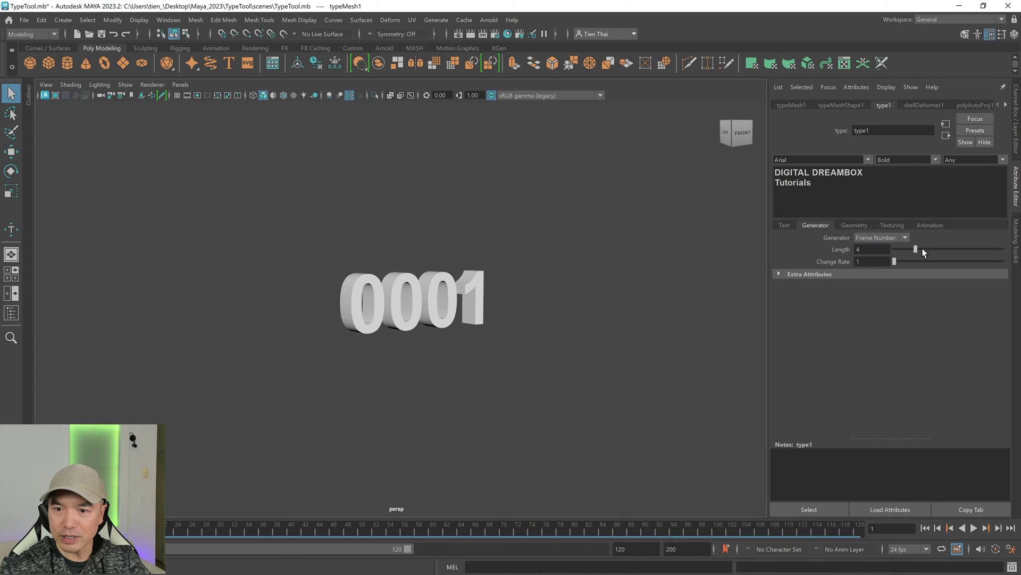
{"action": "mouse_move", "coordinate": [918, 250]}
{"action": "left_mouse_down"}
{"action": "mouse_move", "coordinate": [938, 248]}
{"action": "mouse_move", "coordinate": [922, 251]}
{"action": "left_mouse_up"}
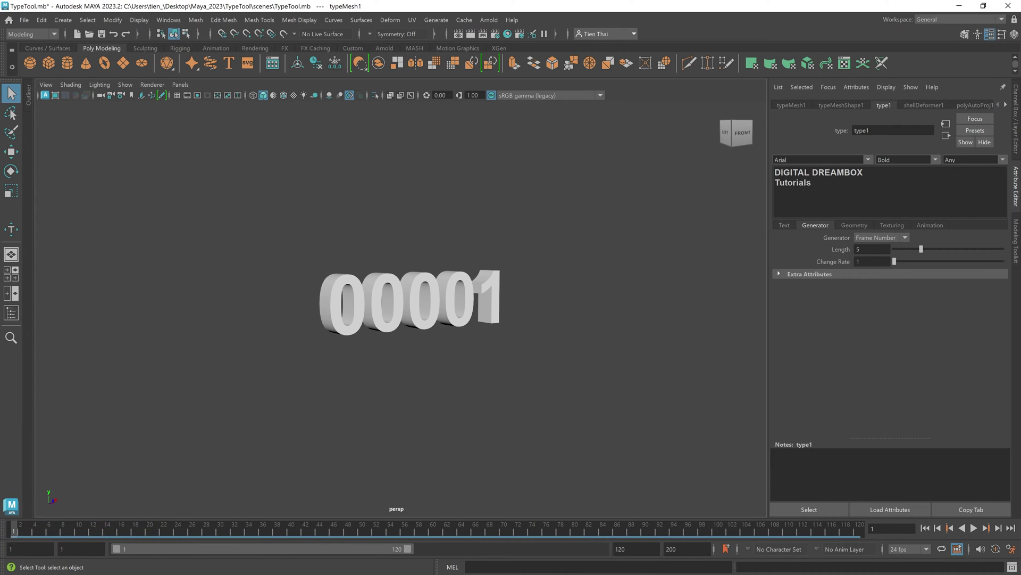
{"action": "mouse_move", "coordinate": [15, 530]}
{"action": "left_mouse_down"}
{"action": "mouse_move", "coordinate": [156, 529]}
{"action": "mouse_move", "coordinate": [2, 529]}
{"action": "left_mouse_up"}
- Set the generator's change rate to 5, preview the counter at frames 5 and 10, and return to frame 1
{"action": "left_click_drag", "start_coordinate": [866, 261], "coordinate": [773, 255]}
{"action": "type", "text": "5"}
{"action": "key", "text": "Return"}
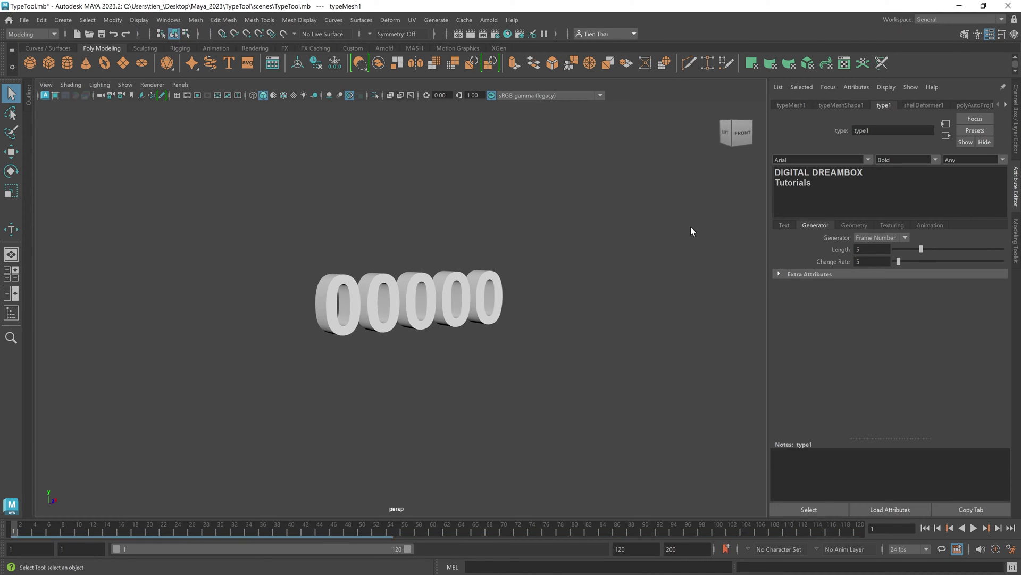
{"action": "left_click_drag", "start_coordinate": [21, 530], "coordinate": [42, 529]}
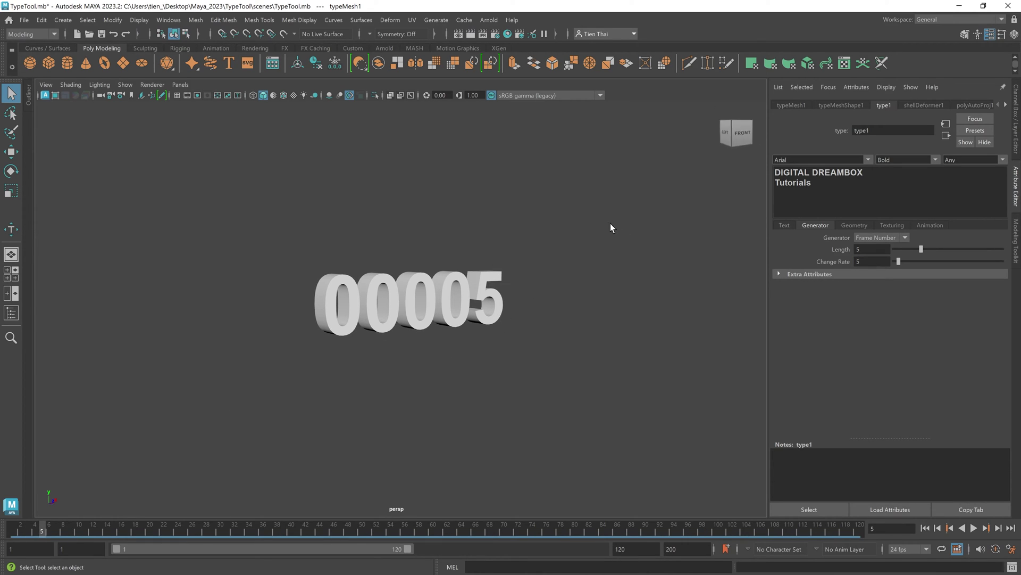
{"action": "left_click", "coordinate": [77, 530]}
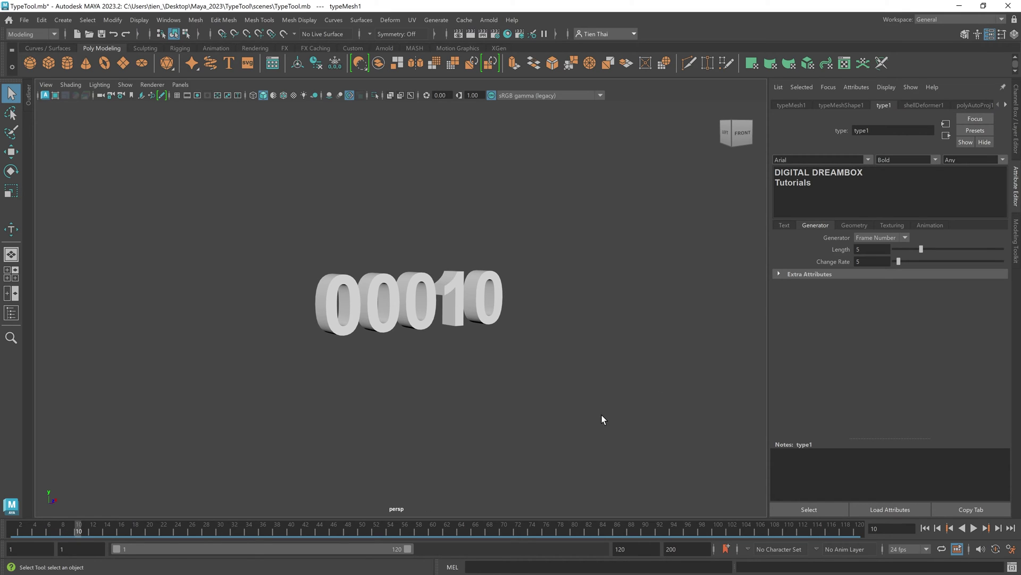
{"action": "left_click_drag", "start_coordinate": [77, 529], "coordinate": [0, 529]}
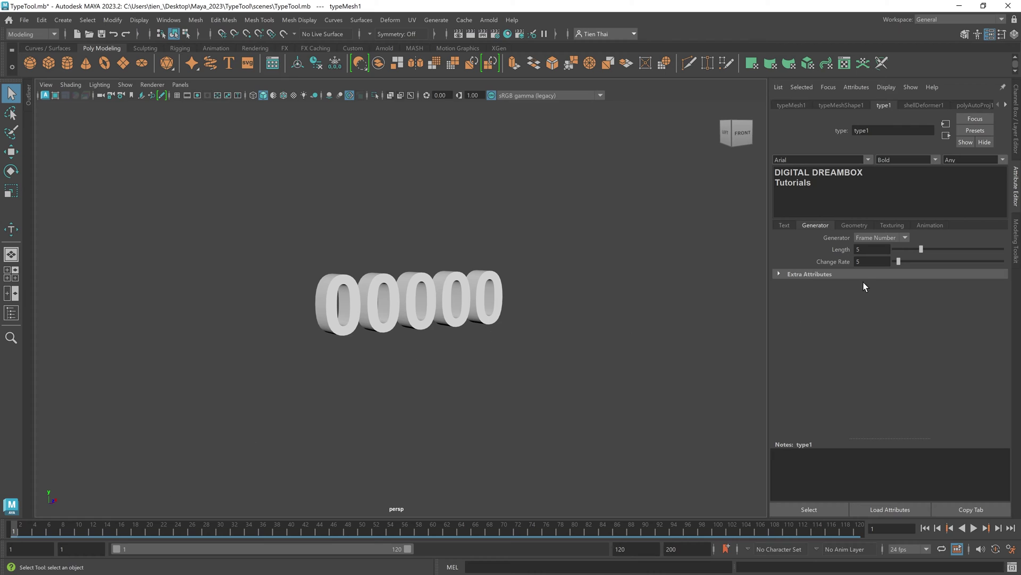
- Set the Frame Number generator's change rate to 1 and its length to 4
{"action": "left_click_drag", "start_coordinate": [867, 261], "coordinate": [771, 261]}
{"action": "type", "text": "1"}
{"action": "key", "text": "Return"}
{"action": "left_click_drag", "start_coordinate": [867, 249], "coordinate": [855, 249]}
{"action": "type", "text": "4"}
{"action": "key", "text": "Return"}
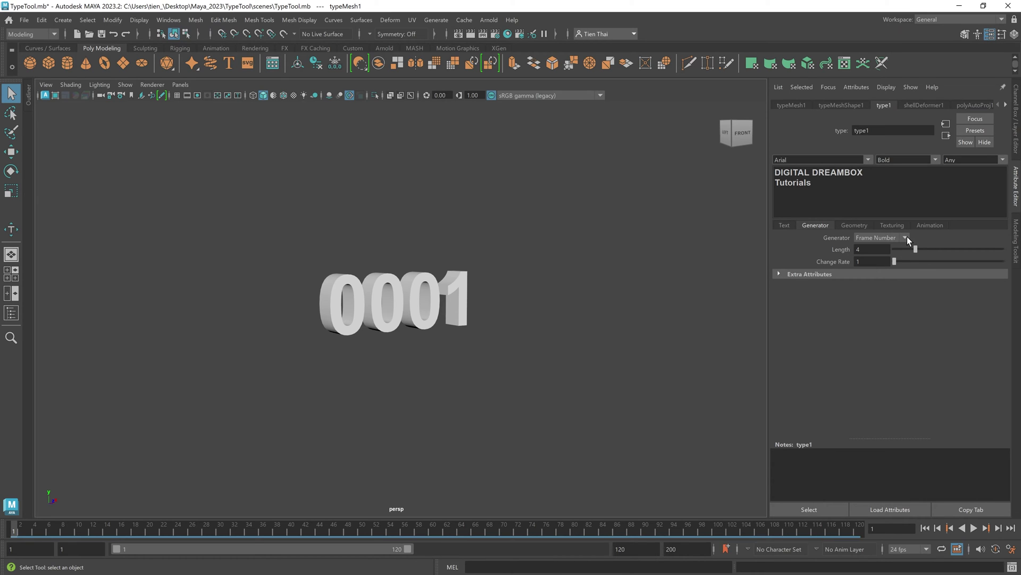
- Switch the type's generator to Scene Time and scrub the timeline to preview the time counter
{"action": "left_click", "coordinate": [907, 237]}
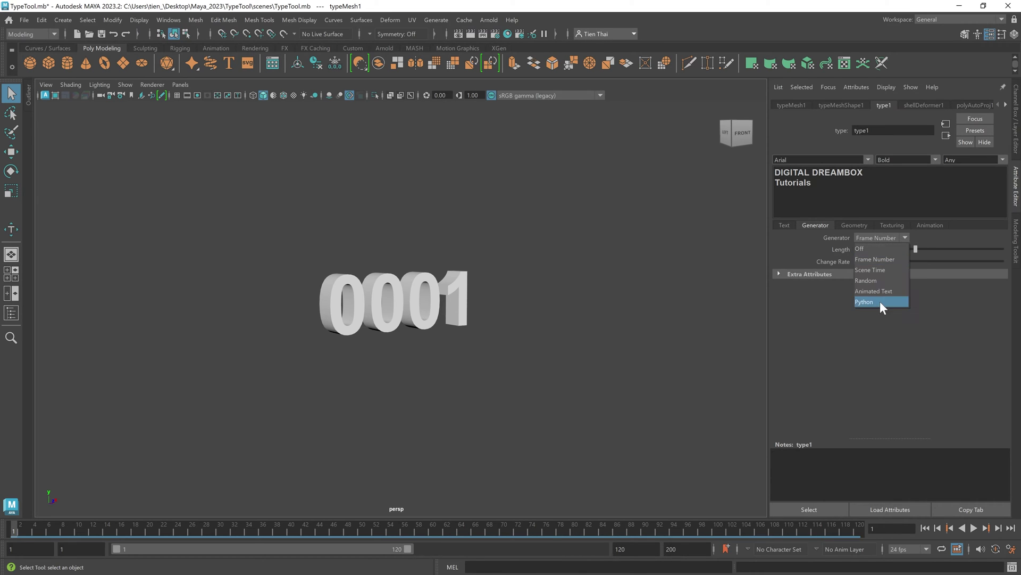
{"action": "left_click", "coordinate": [879, 270]}
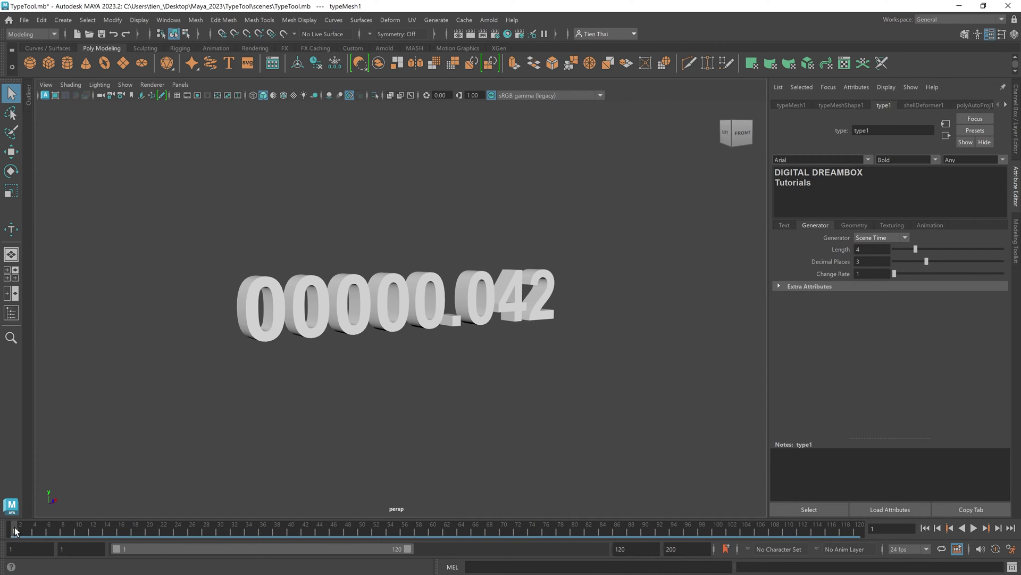
{"action": "left_click_drag", "start_coordinate": [15, 528], "coordinate": [171, 527]}
{"action": "key", "text": "Escape"}
- Set the scene's playback frame rate to 30 fps
{"action": "left_click", "coordinate": [926, 550]}
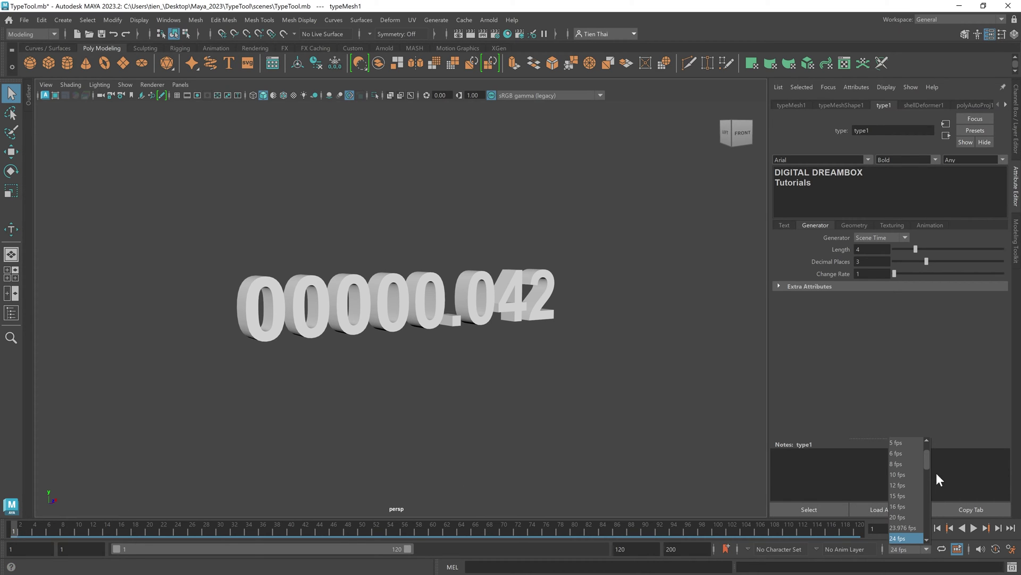
{"action": "left_click_drag", "start_coordinate": [928, 461], "coordinate": [928, 472]}
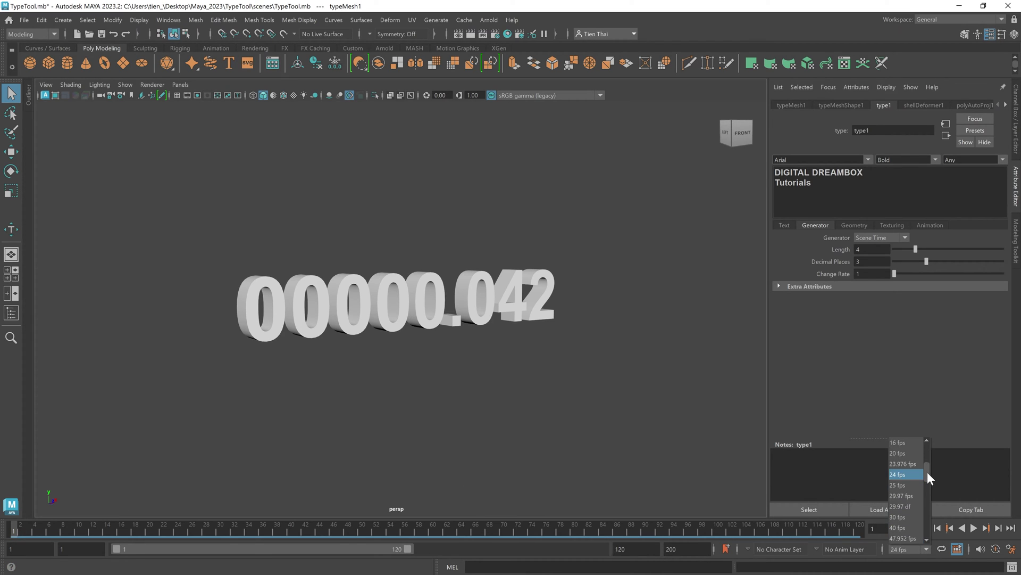
{"action": "left_click", "coordinate": [902, 516]}
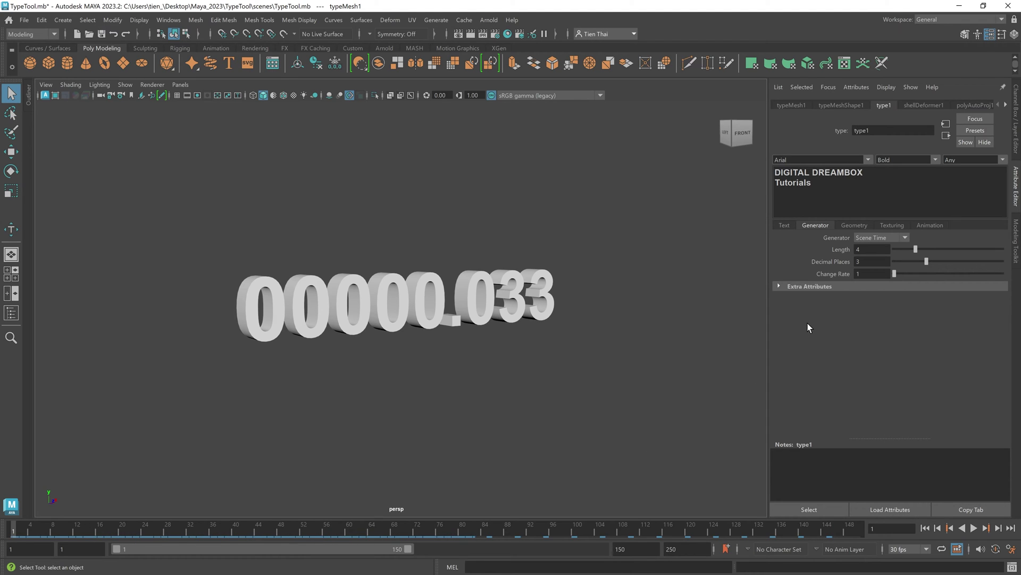
- Play back the animation and check the Scene Time counter at frames 30 and 60
{"action": "key", "text": "alt+v"}
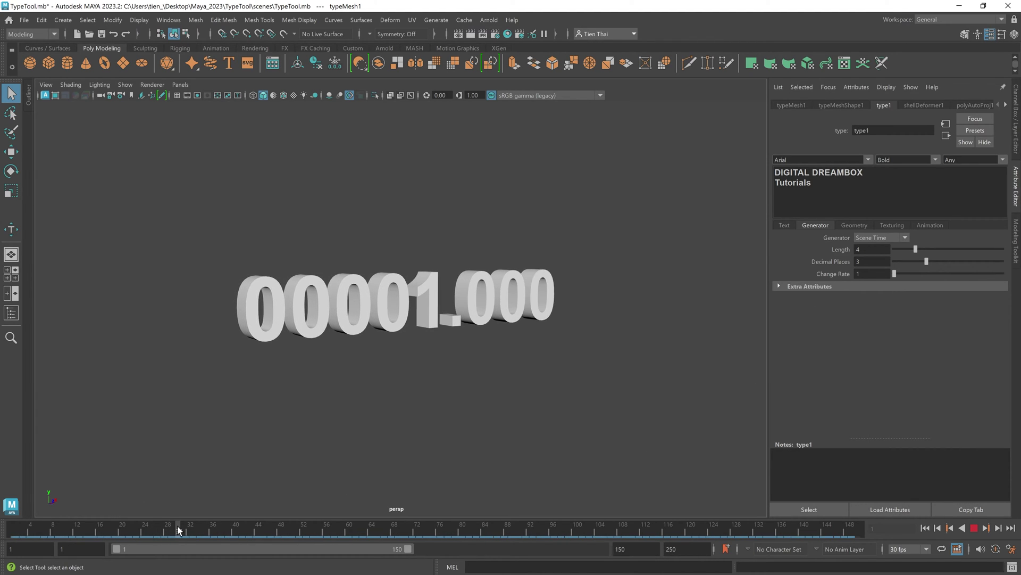
{"action": "key", "text": "alt+v"}
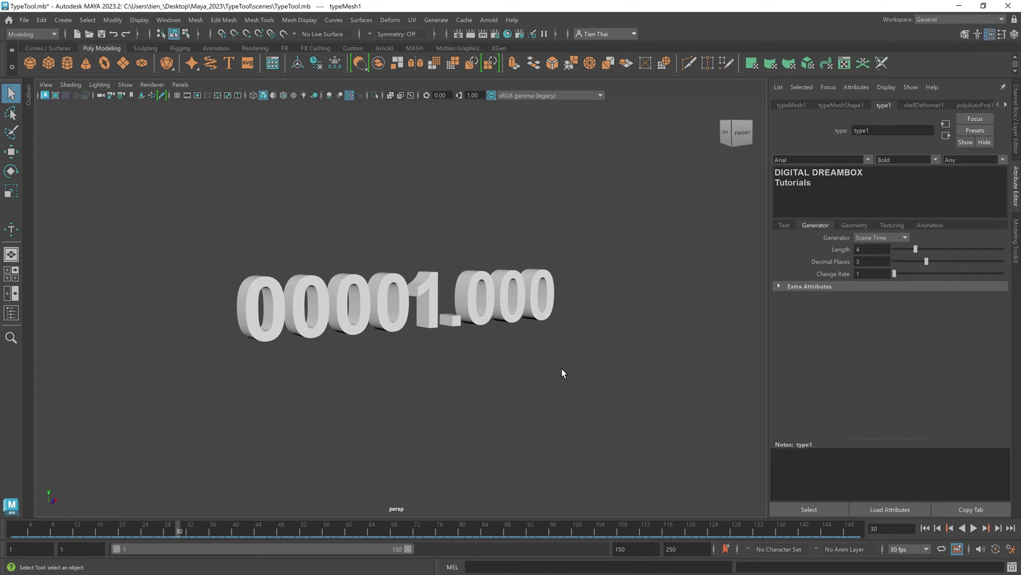
{"action": "left_click", "coordinate": [187, 531]}
{"action": "left_click_drag", "start_coordinate": [187, 531], "coordinate": [348, 530]}
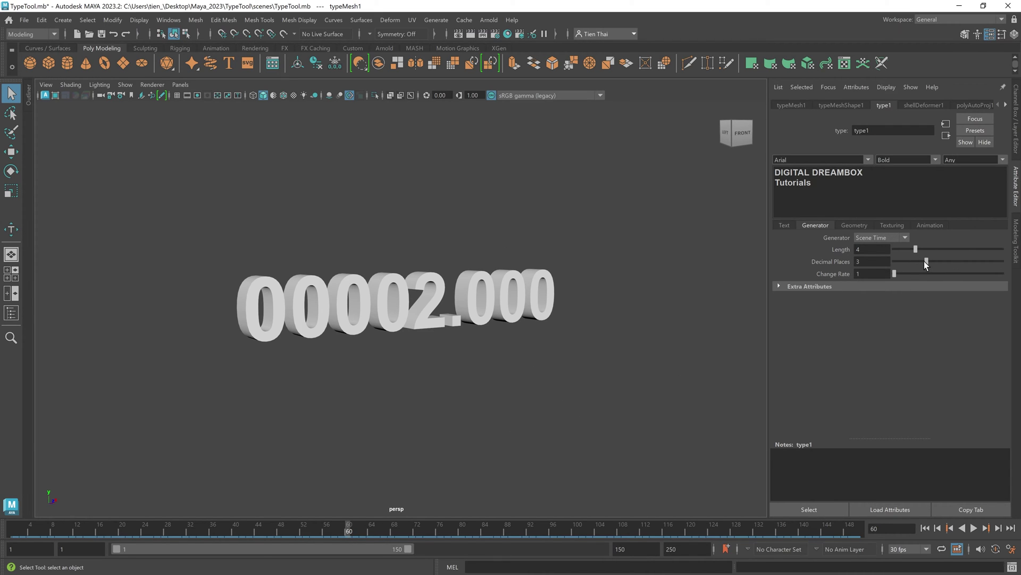
- Try adjusting the counter's decimal places, undo the change and return to frame 1
{"action": "mouse_move", "coordinate": [925, 261]}
{"action": "left_mouse_down"}
{"action": "mouse_move", "coordinate": [937, 266]}
{"action": "mouse_move", "coordinate": [927, 261]}
{"action": "left_mouse_up"}
{"action": "key", "text": "ctrl+z"}
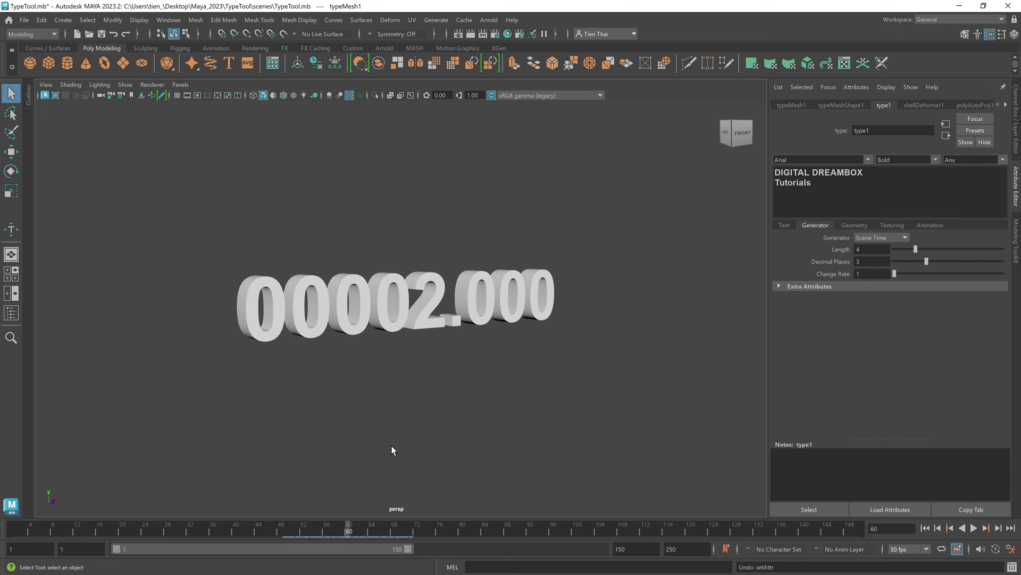
{"action": "left_click_drag", "start_coordinate": [41, 529], "coordinate": [2, 528]}
- Set the type's generator to Off and frame the "DIGITAL DREAMBOX / Tutorials" text in the view
{"action": "left_click", "coordinate": [638, 430]}
{"action": "left_click", "coordinate": [545, 315]}
{"action": "left_click", "coordinate": [906, 239]}
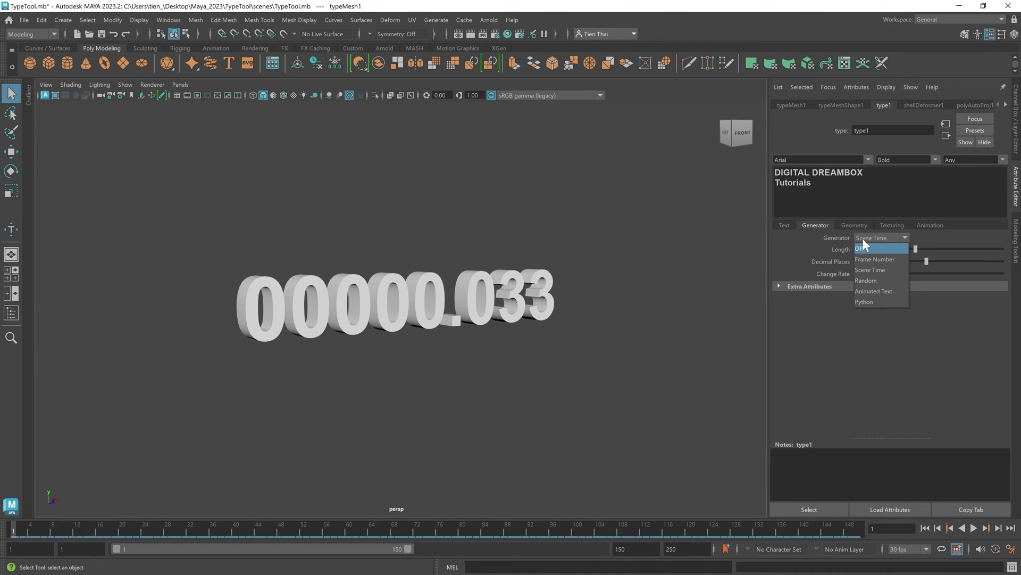
{"action": "left_click", "coordinate": [854, 225]}
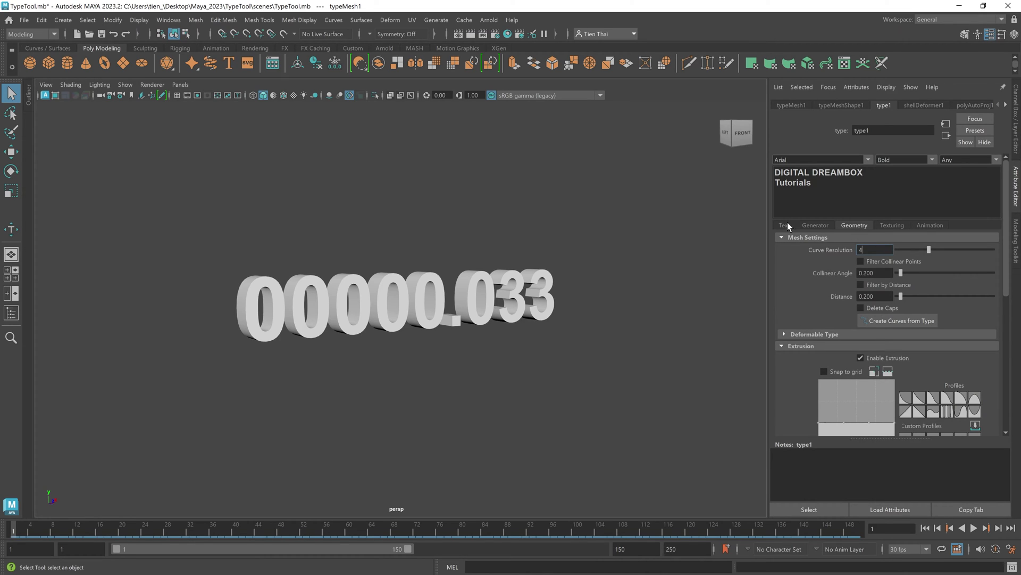
{"action": "left_click", "coordinate": [820, 228]}
{"action": "left_click", "coordinate": [904, 238]}
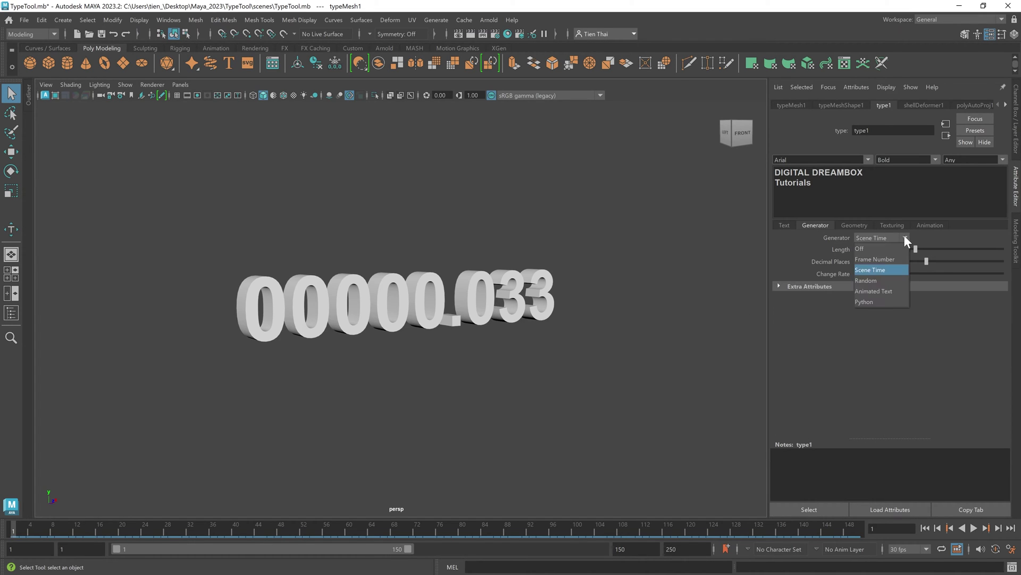
{"action": "left_click", "coordinate": [866, 246]}
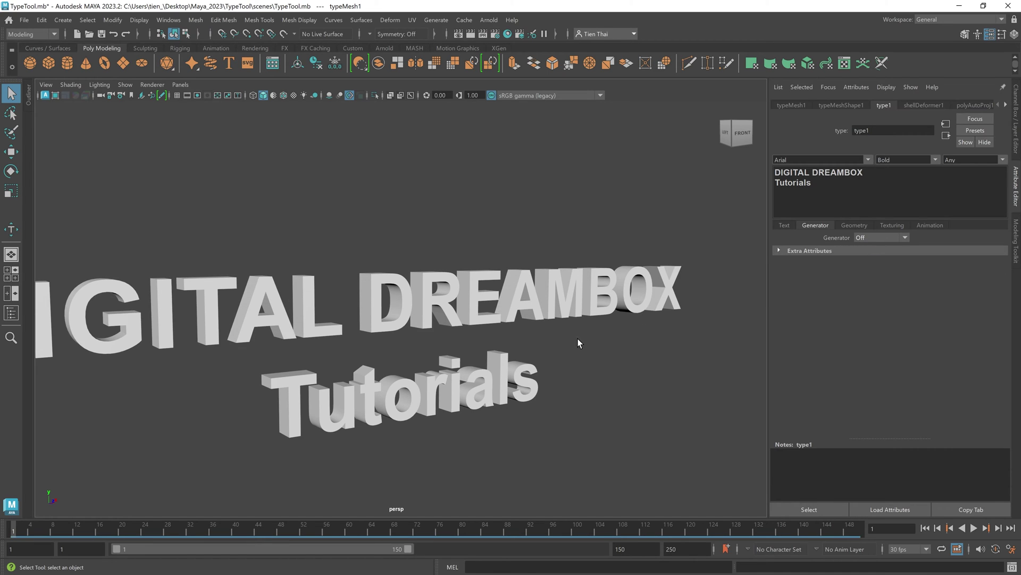
{"action": "key", "text": "f"}
- Switch the workspace to Dreambox Modeling and acknowledge the error dialog
{"action": "left_click", "coordinate": [941, 21]}
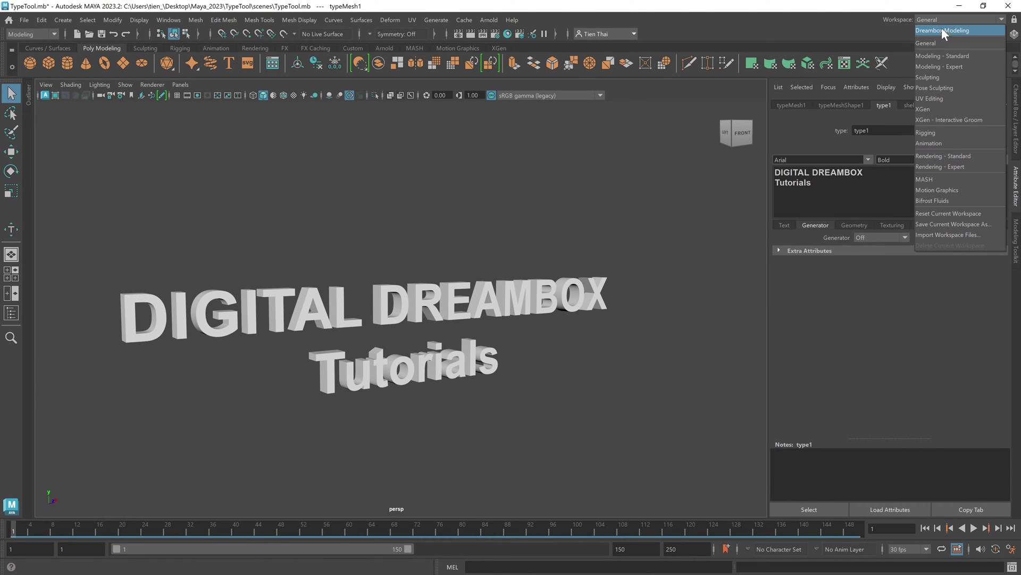
{"action": "left_click", "coordinate": [942, 30]}
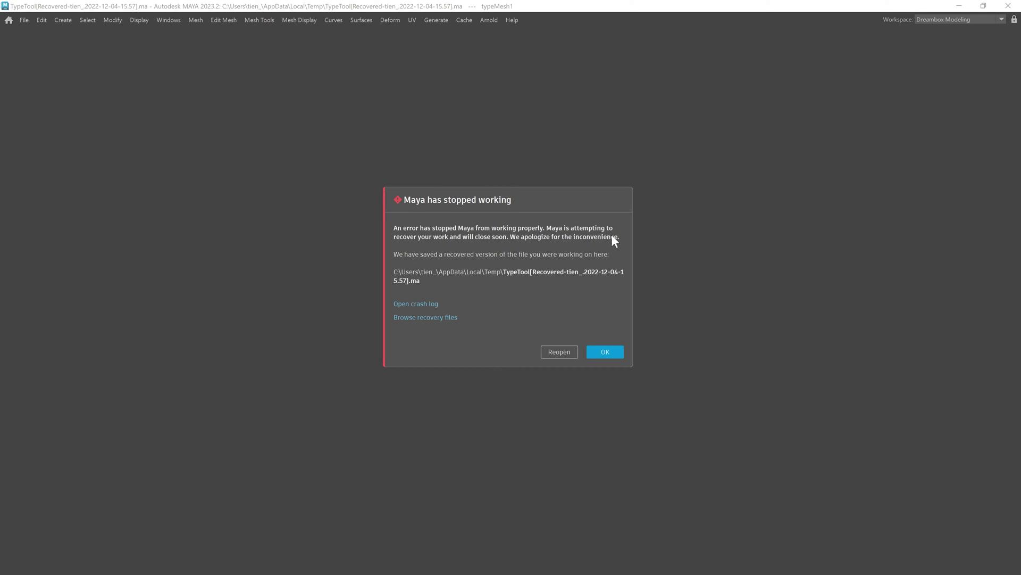
{"action": "left_click", "coordinate": [613, 351]}
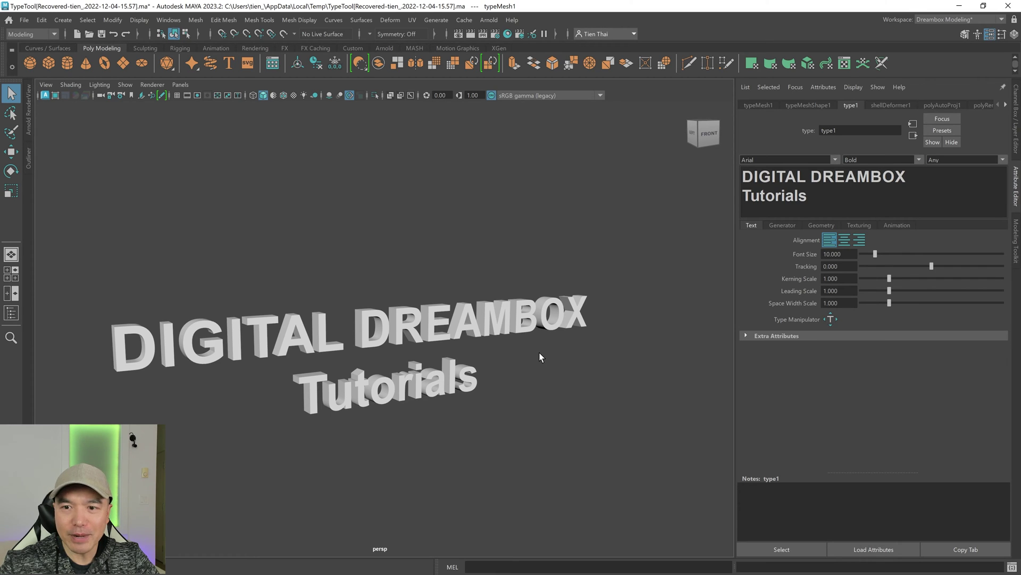
- Bring up the type's Geometry settings and turn on wireframe on shaded for a close view of the first letters
{"action": "left_click_drag", "start_coordinate": [513, 309], "coordinate": [543, 289], "text": "alt"}
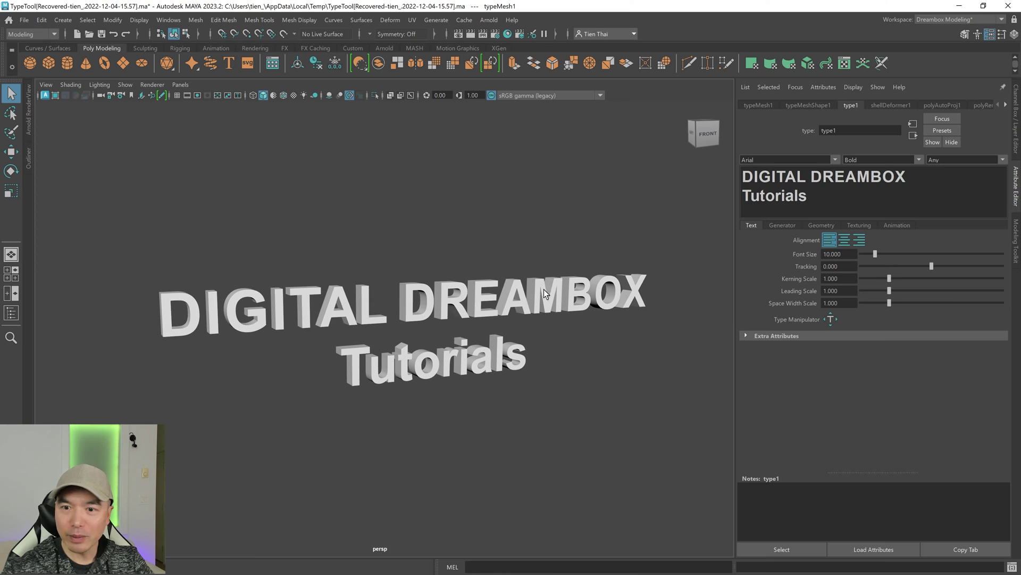
{"action": "left_click", "coordinate": [826, 225]}
{"action": "left_click", "coordinate": [790, 226]}
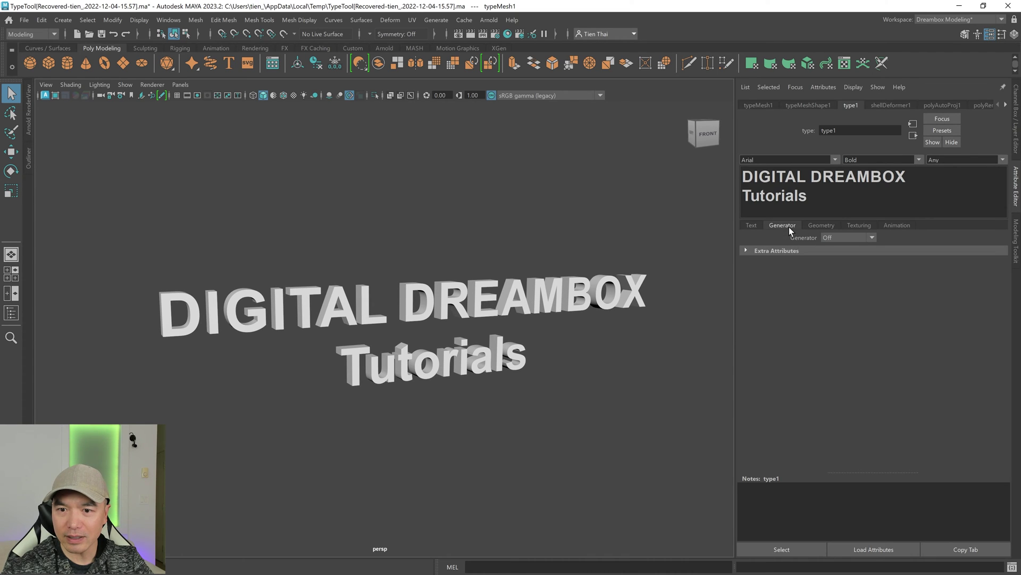
{"action": "left_click", "coordinate": [816, 228]}
{"action": "left_click_drag", "start_coordinate": [515, 269], "coordinate": [543, 270], "text": "alt"}
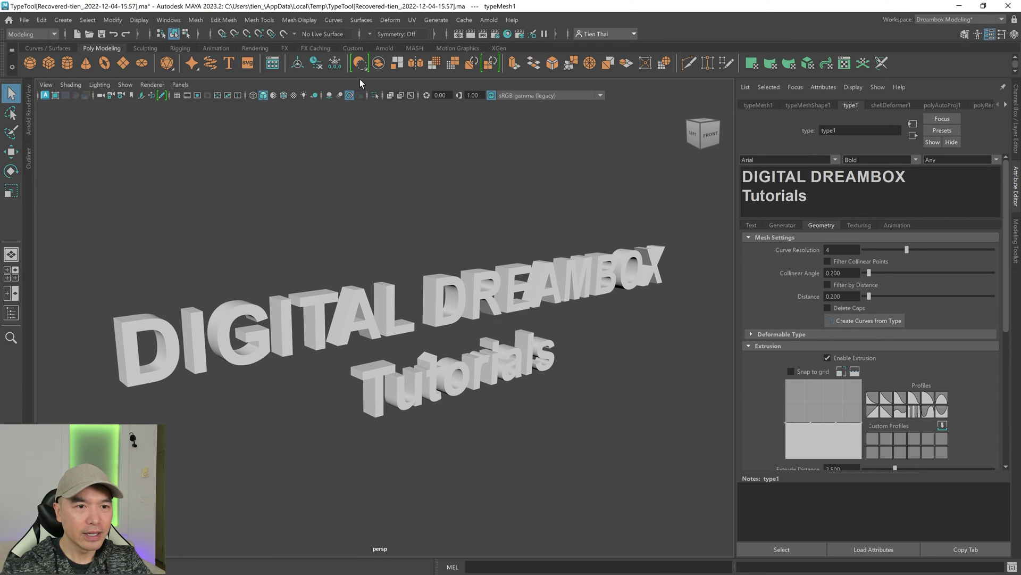
{"action": "left_click", "coordinate": [284, 95]}
{"action": "scroll", "coordinate": [296, 266], "scroll_direction": "up", "scroll_amount": 10}
{"action": "scroll", "coordinate": [353, 294], "scroll_direction": "up", "scroll_amount": 8}
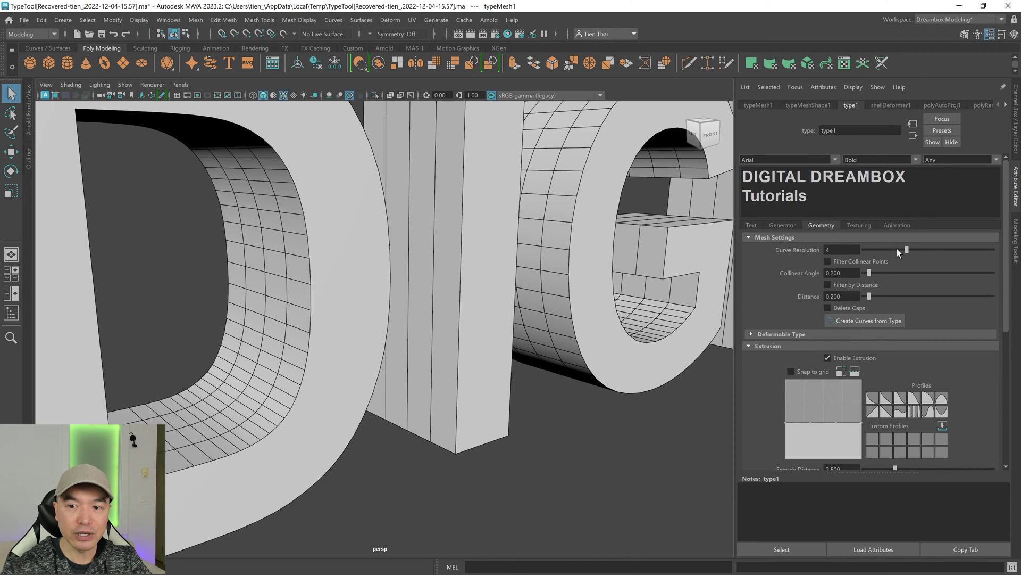
- Try Curve Resolution values of 1 and 5 on the letters' rounded edges
{"action": "left_click_drag", "start_coordinate": [895, 253], "coordinate": [864, 250]}
{"action": "scroll", "coordinate": [454, 250], "scroll_direction": "down", "scroll_amount": 6}
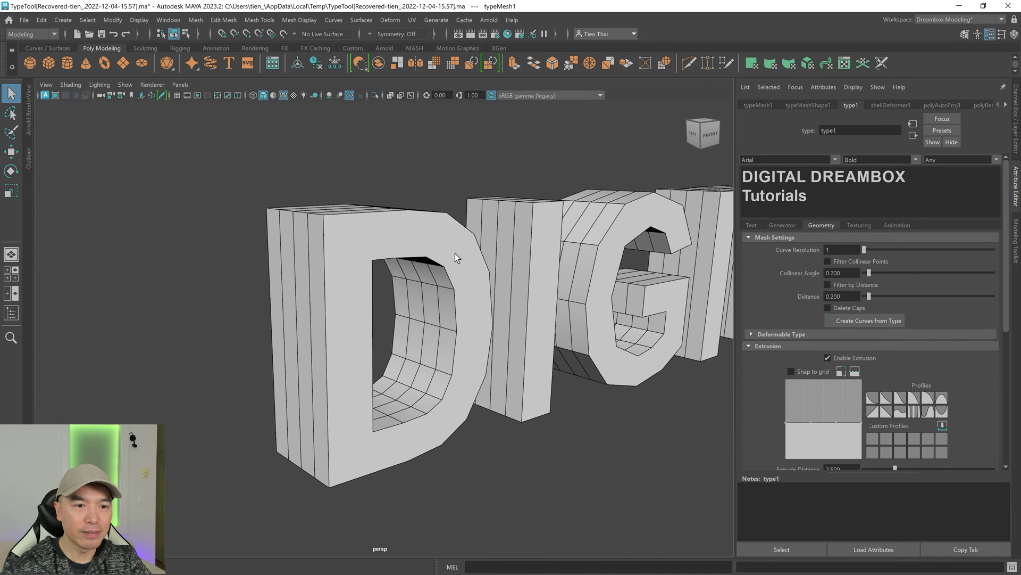
{"action": "scroll", "coordinate": [449, 250], "scroll_direction": "up", "scroll_amount": 3}
{"action": "scroll", "coordinate": [447, 249], "scroll_direction": "up", "scroll_amount": 5}
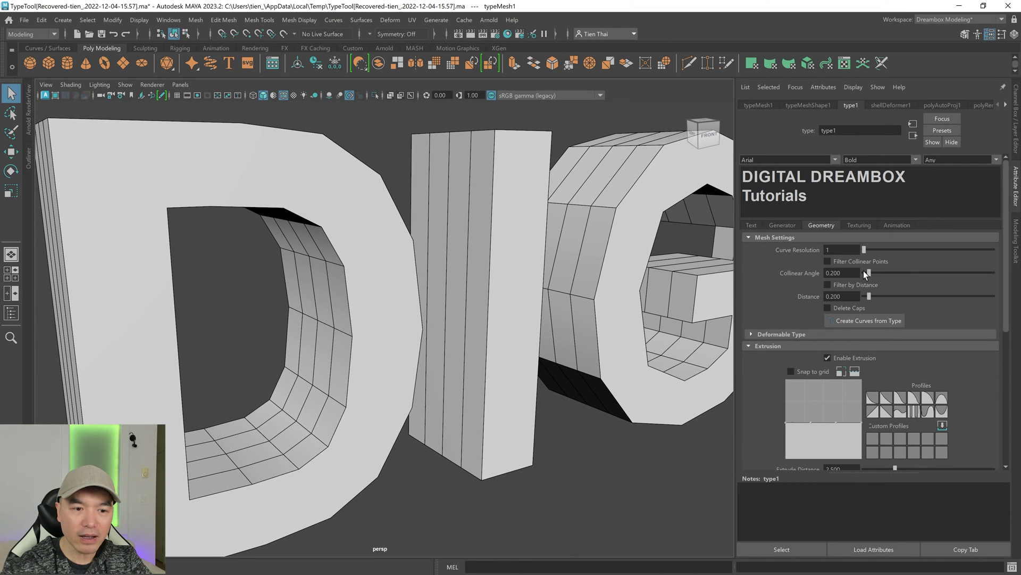
{"action": "left_click_drag", "start_coordinate": [864, 250], "coordinate": [922, 249]}
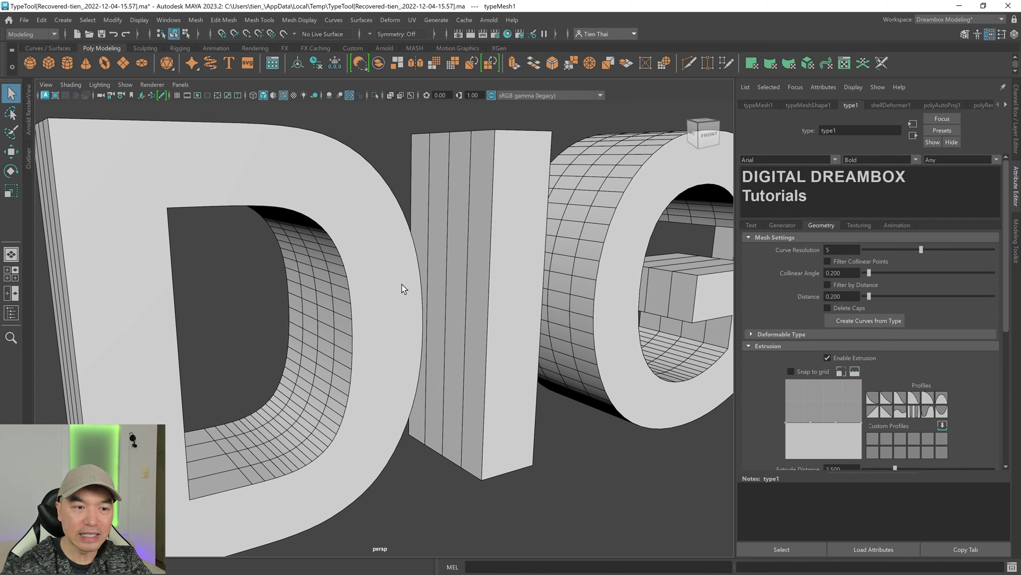
- Hide the wireframe overlay and set the type's Curve Resolution to 4
{"action": "left_click", "coordinate": [285, 96]}
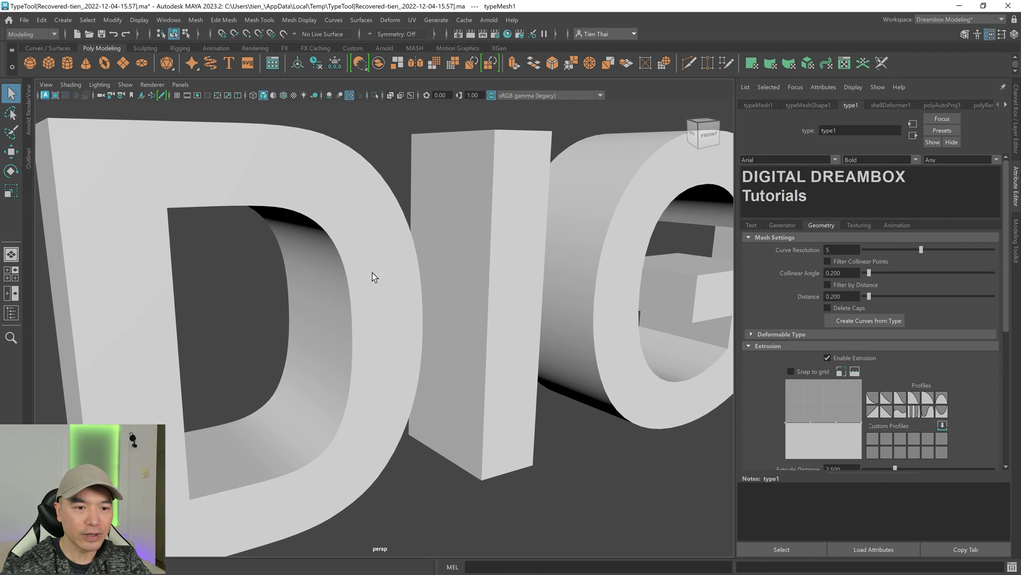
{"action": "left_click", "coordinate": [839, 249]}
{"action": "type", "text": "4"}
{"action": "key", "text": "Return"}
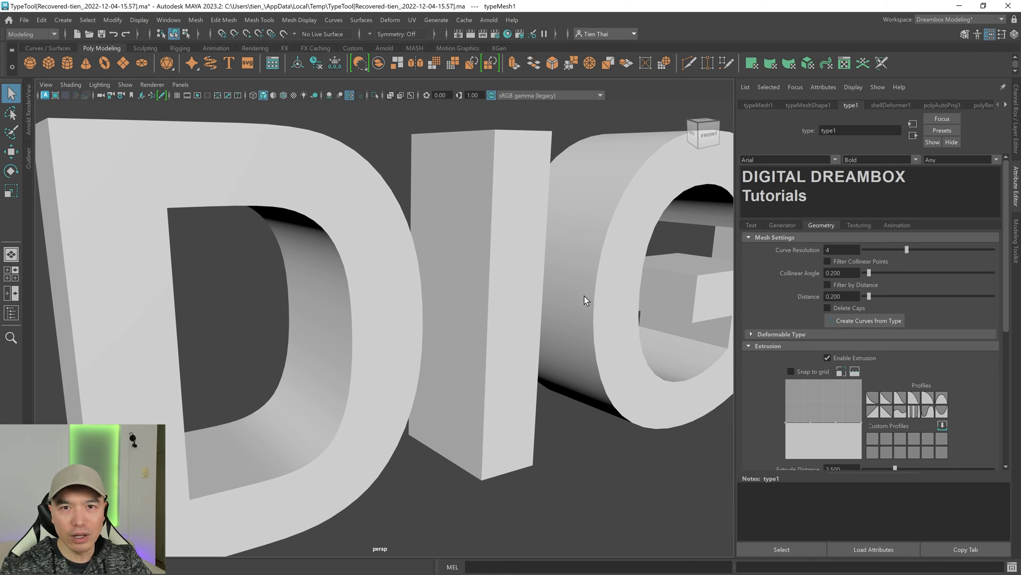
- Try the Delete Caps option on the letters, inspect the hollow shapes and turn the option back off
{"action": "left_click", "coordinate": [828, 308]}
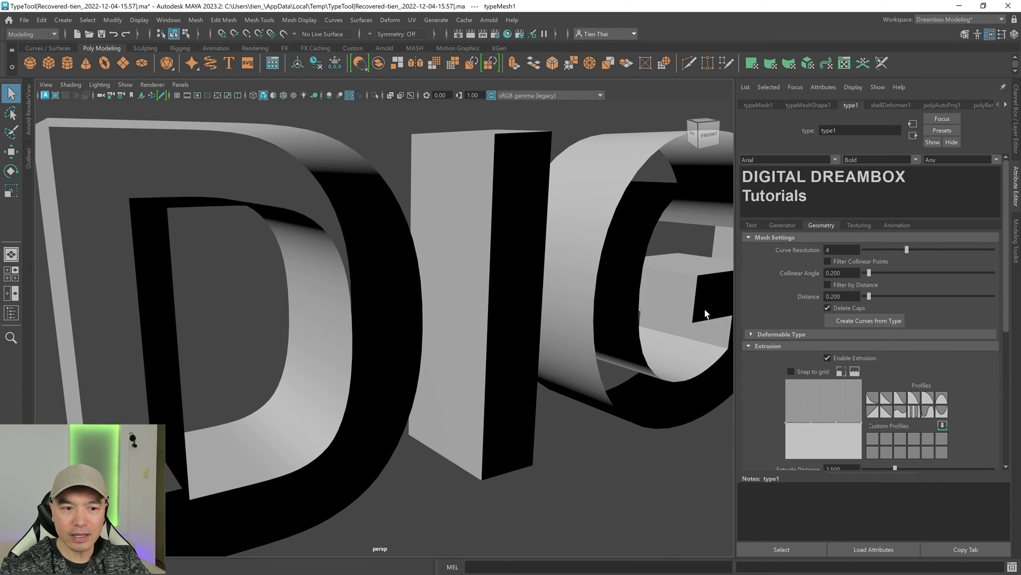
{"action": "left_click_drag", "start_coordinate": [449, 306], "coordinate": [407, 296], "text": "alt"}
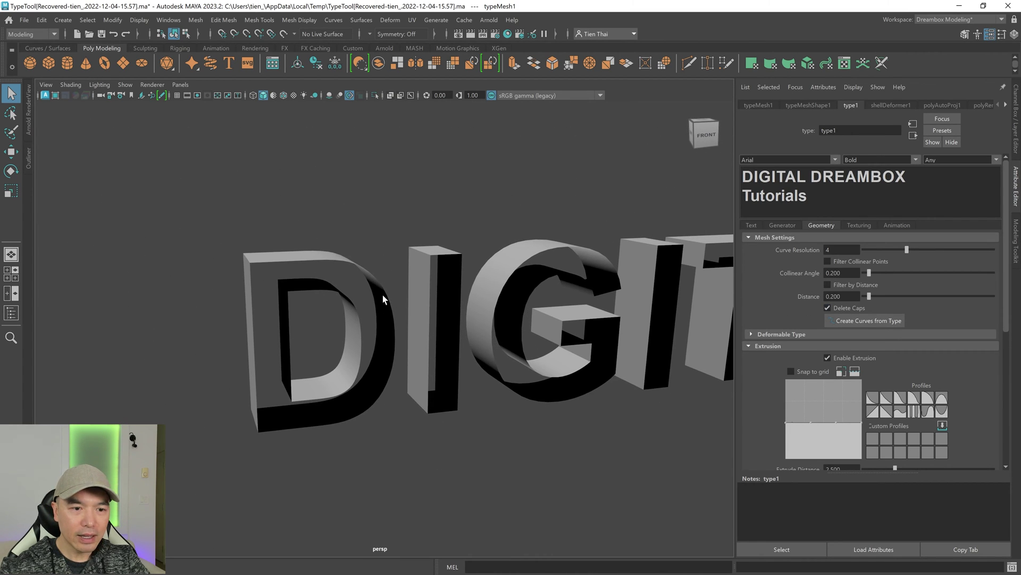
{"action": "left_click", "coordinate": [828, 308]}
{"action": "right_click_drag", "start_coordinate": [494, 332], "coordinate": [764, 342], "text": "alt"}
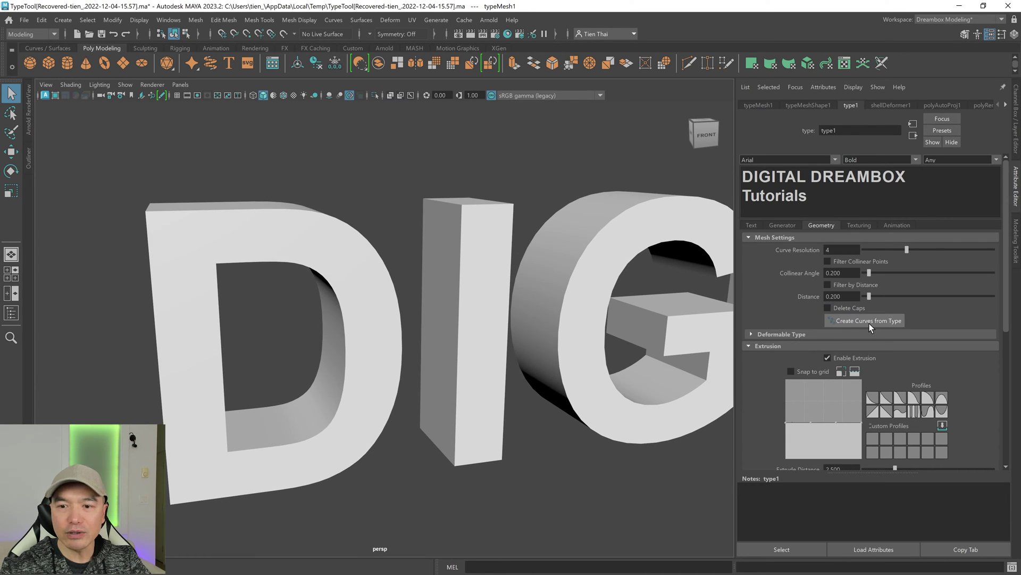
- Expand the Deformable Type settings and display wireframe on shaded over the first letters
{"action": "scroll", "coordinate": [533, 361], "scroll_direction": "down", "scroll_amount": 3}
{"action": "left_click", "coordinate": [780, 334]}
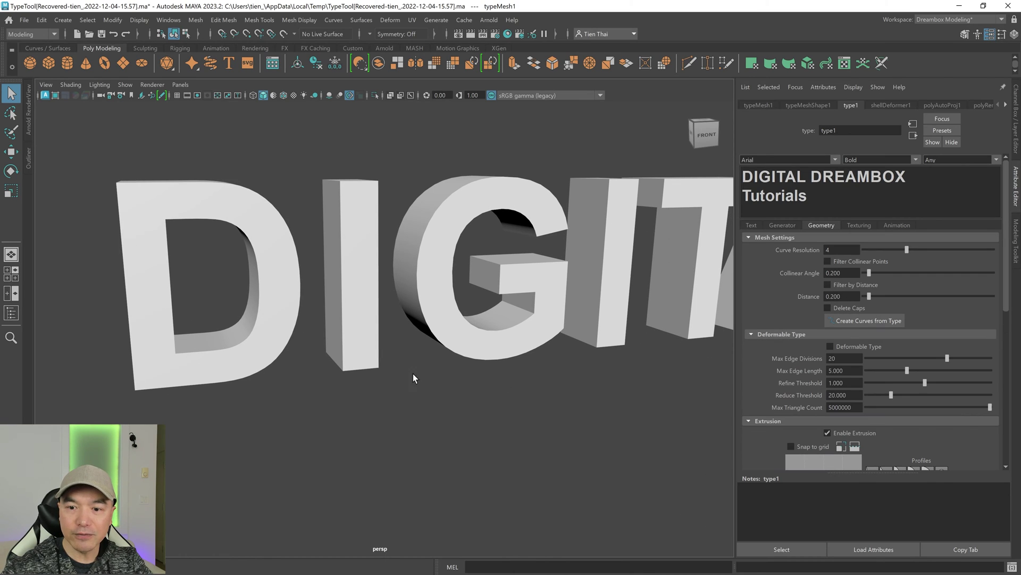
{"action": "left_click_drag", "start_coordinate": [377, 372], "coordinate": [399, 343], "text": "alt"}
{"action": "middle_click_drag", "start_coordinate": [399, 343], "coordinate": [375, 376], "text": "alt"}
{"action": "scroll", "coordinate": [375, 376], "scroll_direction": "up", "scroll_amount": 5}
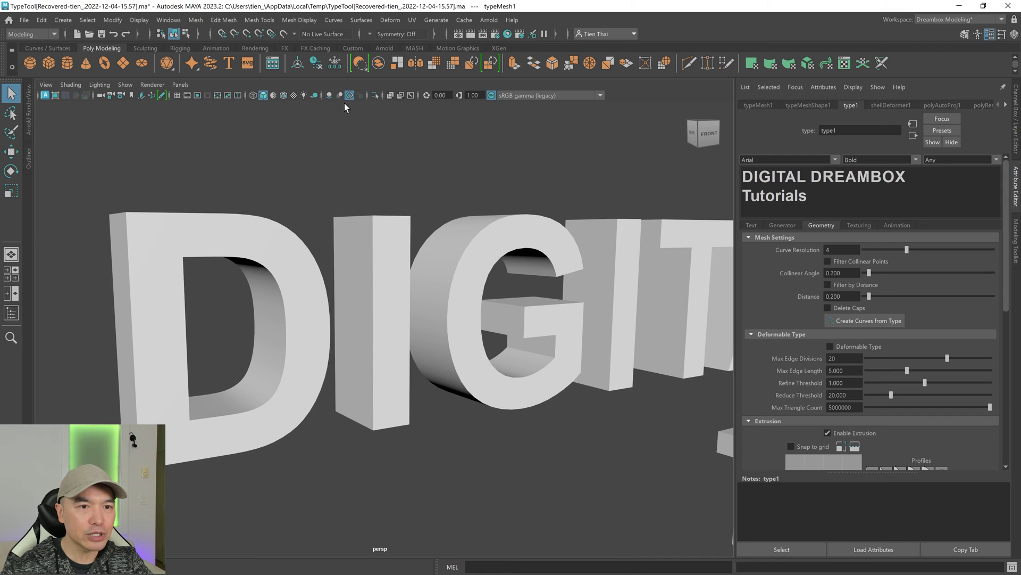
{"action": "left_click", "coordinate": [284, 95]}
{"action": "mouse_move", "coordinate": [289, 258]}
{"action": "middle_mouse_down", "text": "alt"}
{"action": "mouse_move", "coordinate": [301, 250]}
{"action": "mouse_move", "coordinate": [277, 256]}
{"action": "mouse_move", "coordinate": [359, 247]}
{"action": "middle_mouse_up", "text": "alt"}
{"action": "scroll", "coordinate": [317, 257], "scroll_direction": "up", "scroll_amount": 3}
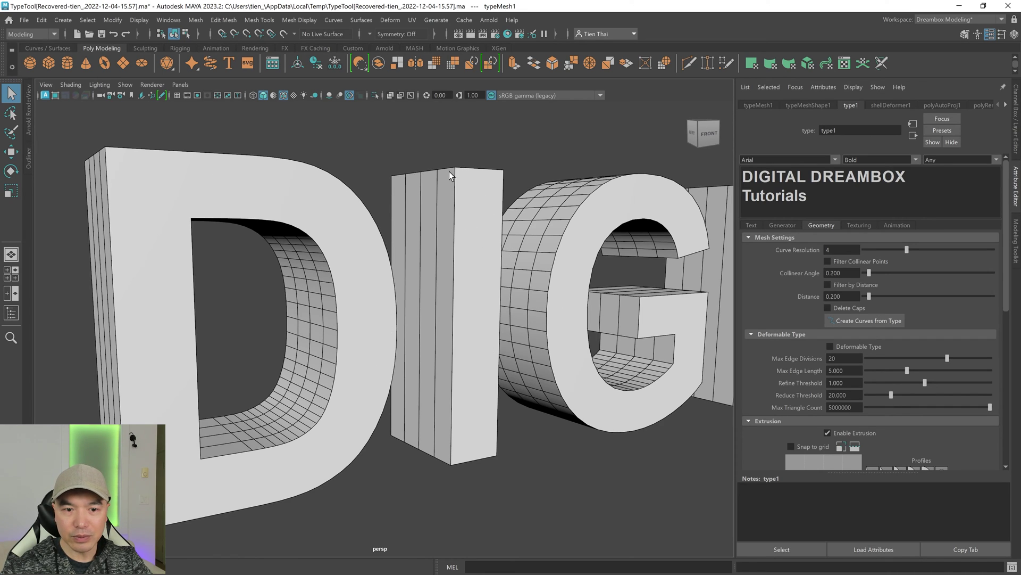
- Try the Deformable Type option on the letters, turn it back off and collapse its settings
{"action": "left_click", "coordinate": [829, 346]}
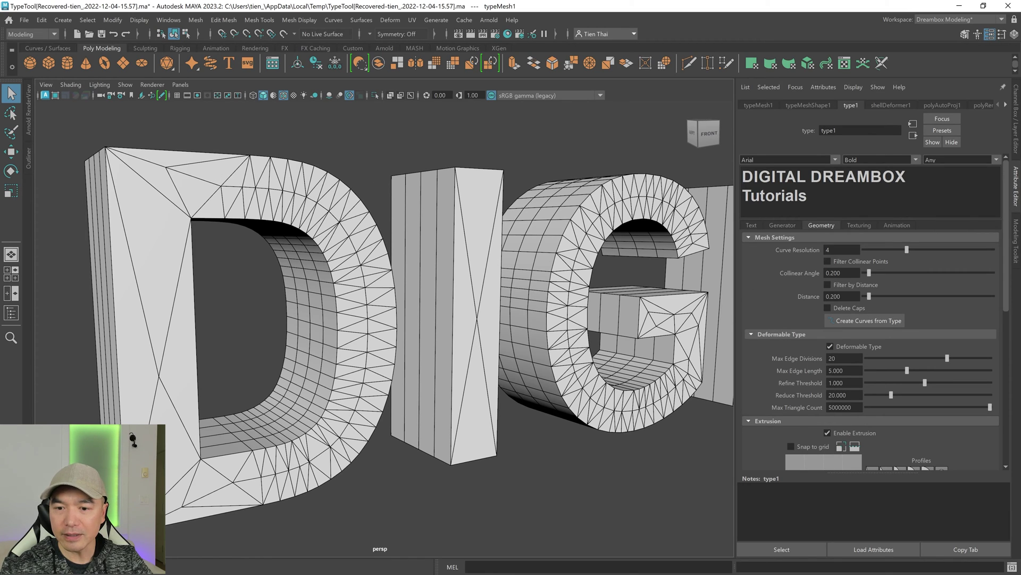
{"action": "left_click", "coordinate": [831, 347]}
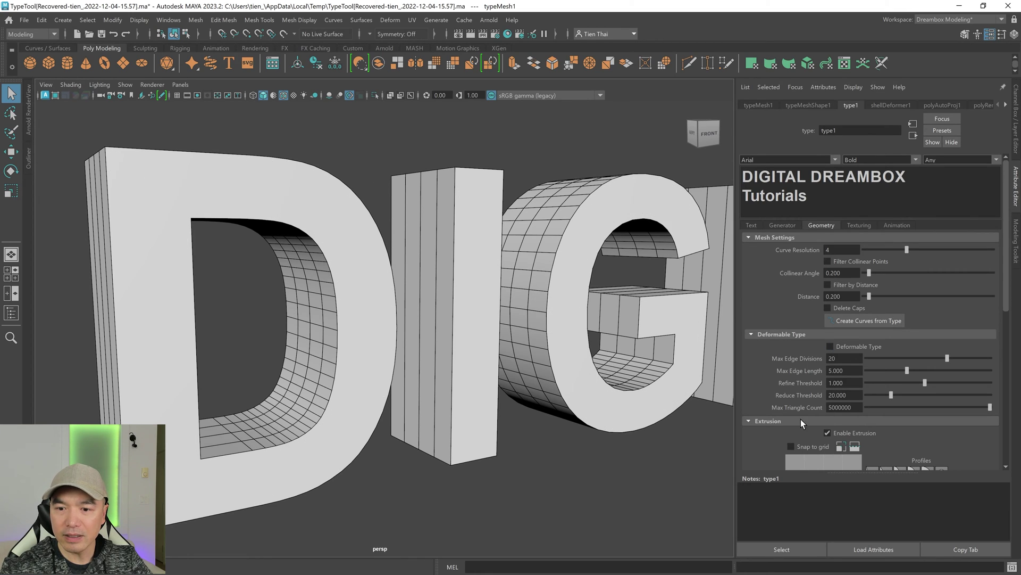
{"action": "left_click", "coordinate": [793, 335]}
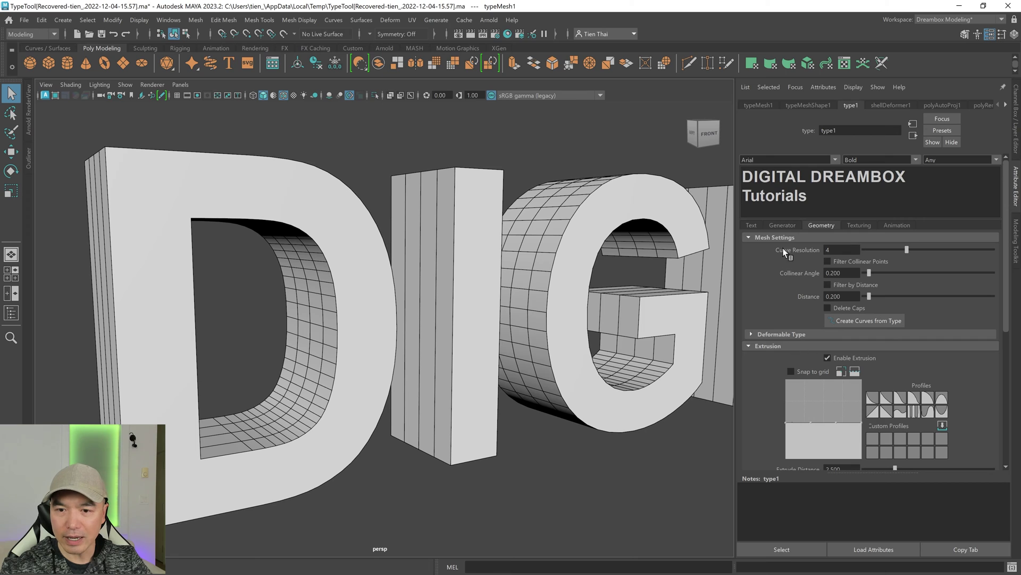
- Bring the Extrusion settings into view and examine the letters' extruded sides from several angles with and without wireframe
{"action": "scroll", "coordinate": [829, 362], "scroll_direction": "down", "scroll_amount": 3}
{"action": "scroll", "coordinate": [830, 363], "scroll_direction": "down", "scroll_amount": 3}
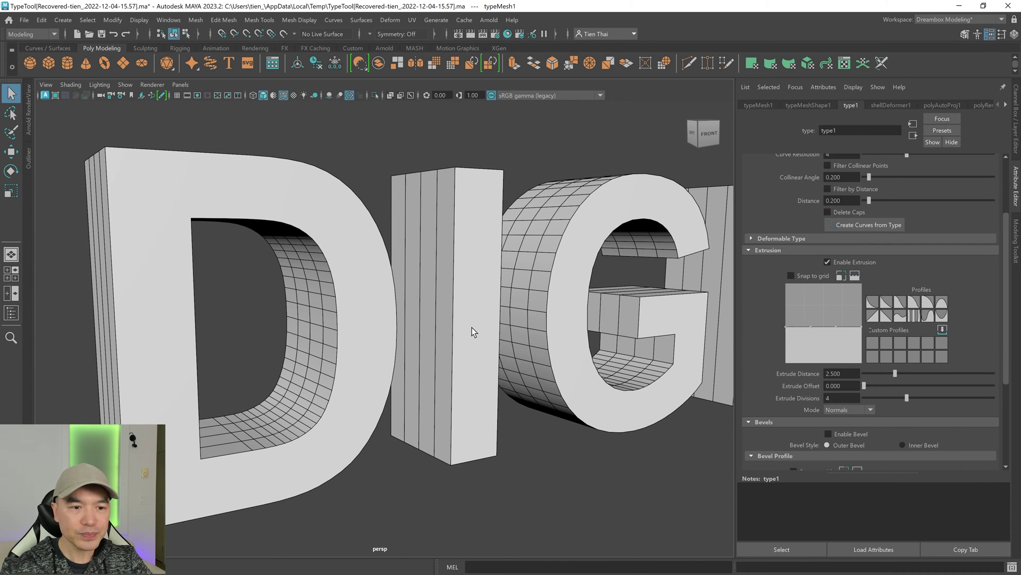
{"action": "left_click_drag", "start_coordinate": [454, 330], "coordinate": [439, 380], "text": "alt"}
{"action": "scroll", "coordinate": [439, 379], "scroll_direction": "down", "scroll_amount": 5}
{"action": "middle_click_drag", "start_coordinate": [454, 381], "coordinate": [368, 397], "text": "alt"}
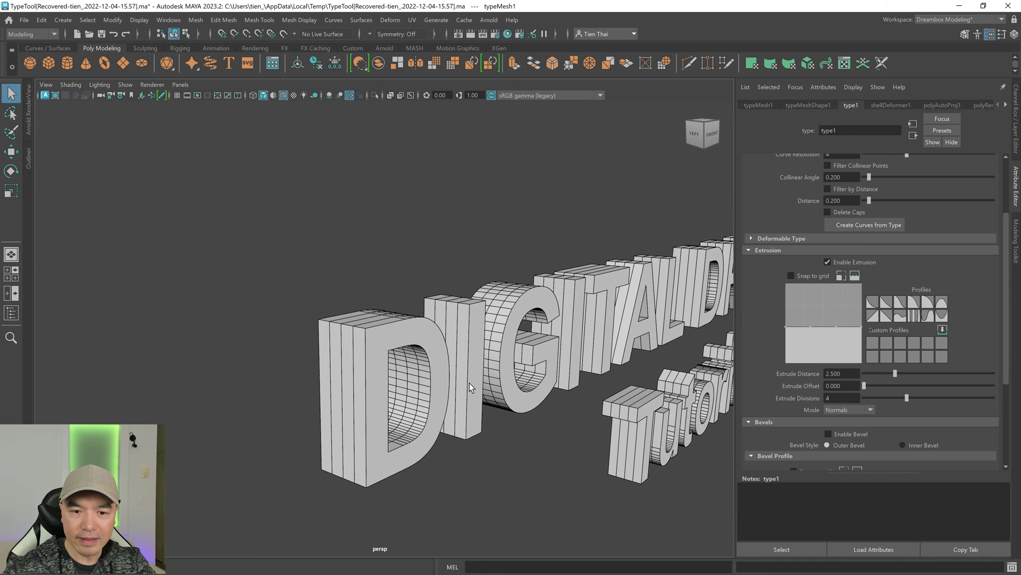
{"action": "right_click_drag", "start_coordinate": [368, 397], "coordinate": [588, 407], "text": "alt"}
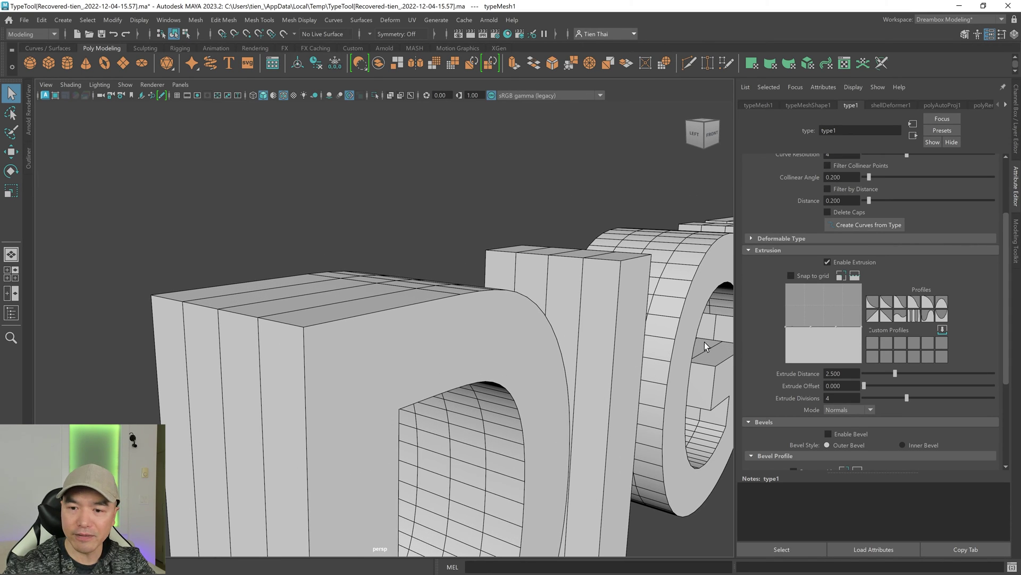
{"action": "scroll", "coordinate": [526, 339], "scroll_direction": "down", "scroll_amount": 5}
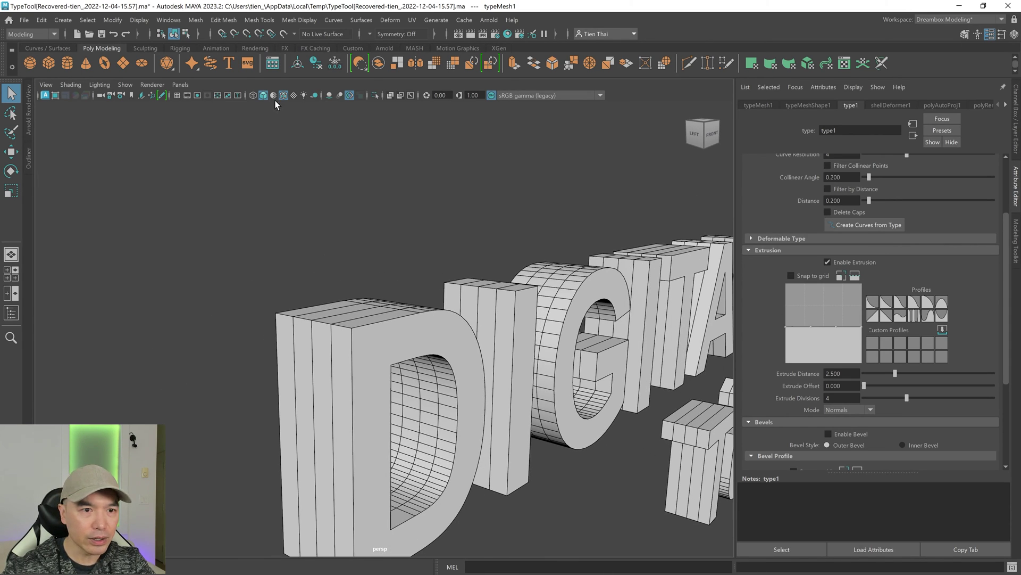
{"action": "left_click", "coordinate": [284, 95]}
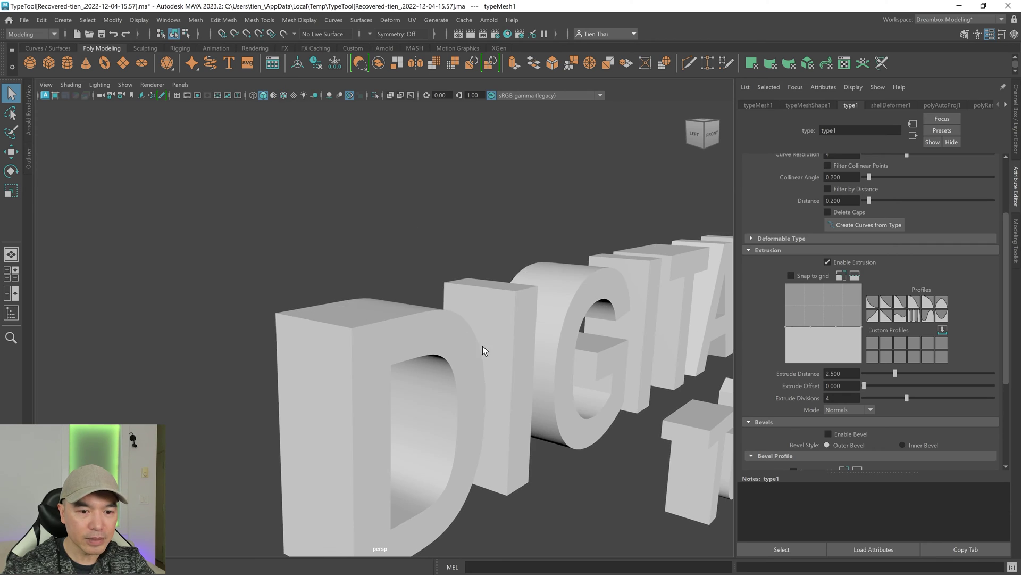
{"action": "middle_click_drag", "start_coordinate": [482, 345], "coordinate": [498, 339], "text": "alt"}
{"action": "right_click_drag", "start_coordinate": [504, 342], "coordinate": [479, 338], "text": "alt"}
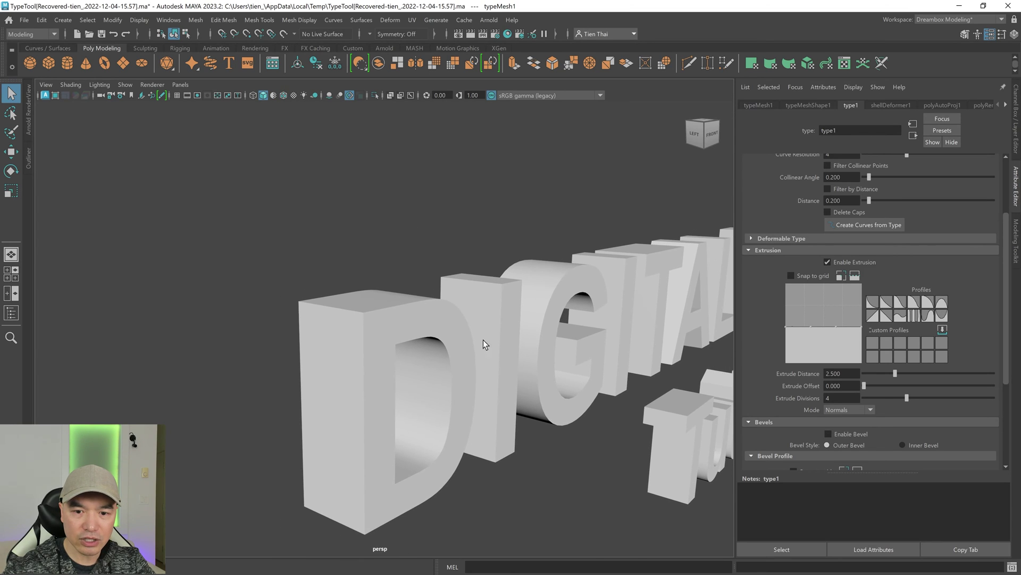
{"action": "mouse_move", "coordinate": [428, 341]}
{"action": "left_mouse_down", "text": "alt"}
{"action": "mouse_move", "coordinate": [515, 344]}
{"action": "mouse_move", "coordinate": [446, 336]}
{"action": "left_mouse_up", "text": "alt"}
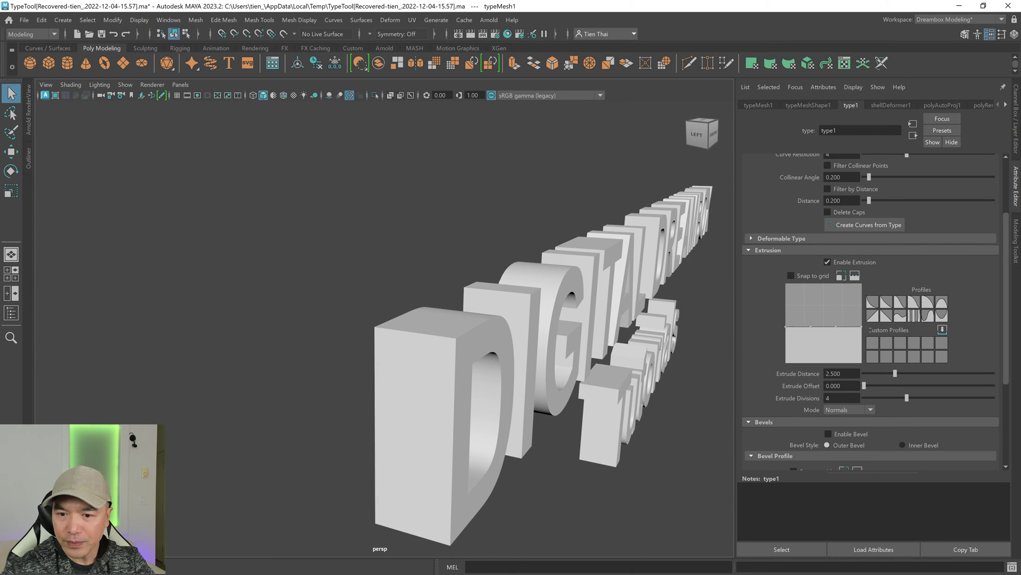
- Set the type's Extrude Distance to 2.493 and its Extrude Divisions to 6, with the wireframe overlay shown
{"action": "mouse_move", "coordinate": [894, 373]}
{"action": "left_mouse_down"}
{"action": "mouse_move", "coordinate": [877, 370]}
{"action": "mouse_move", "coordinate": [895, 365]}
{"action": "left_mouse_up"}
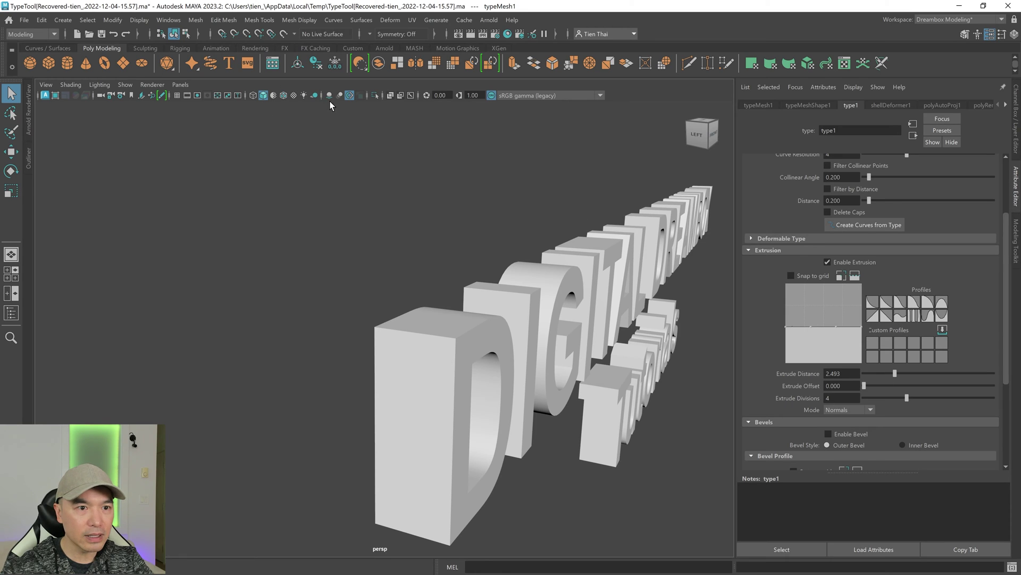
{"action": "left_click", "coordinate": [284, 95]}
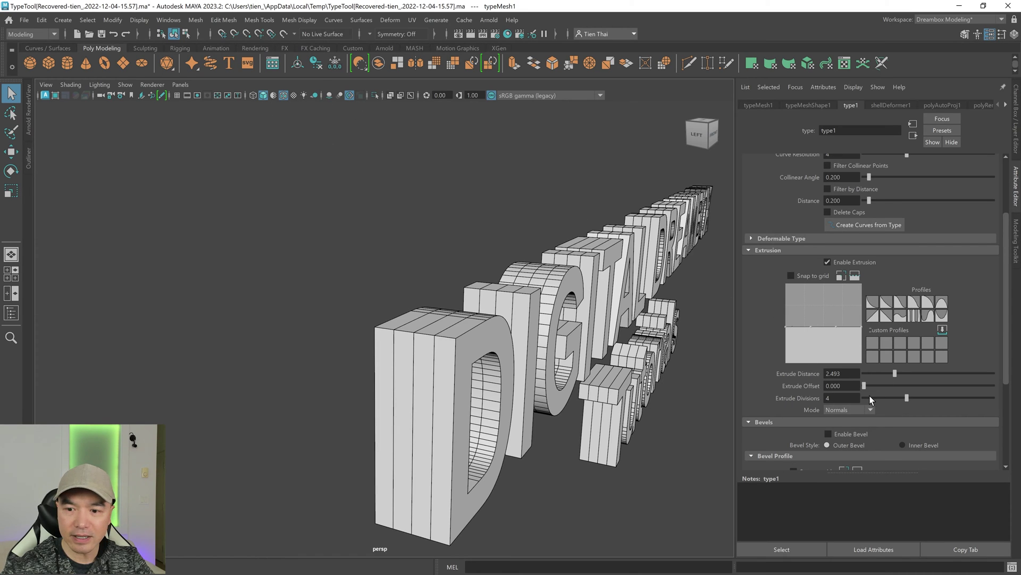
{"action": "left_click_drag", "start_coordinate": [908, 398], "coordinate": [937, 394]}
{"action": "scroll", "coordinate": [673, 379], "scroll_direction": "up", "scroll_amount": 2}
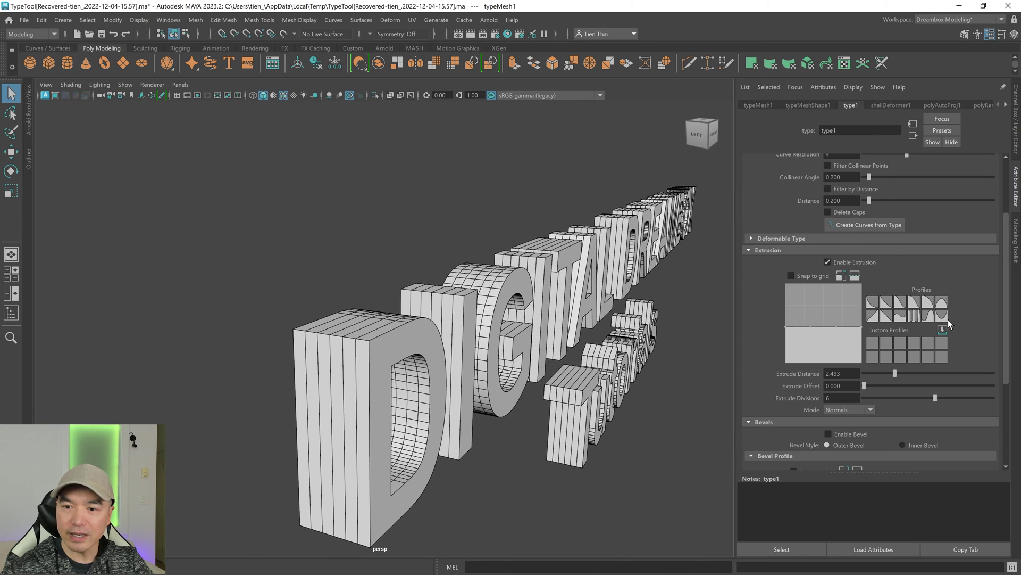
- Apply the first concave profile preset to the type's extrusion, set the Extrude Offset to 0.304 and inspect the letters' sides
{"action": "left_click", "coordinate": [872, 302]}
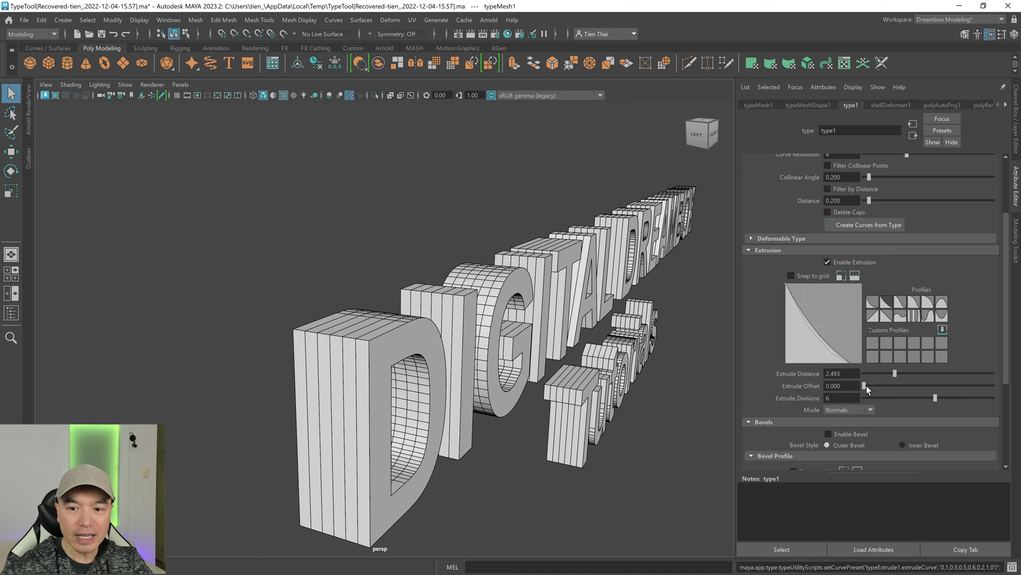
{"action": "left_click_drag", "start_coordinate": [864, 386], "coordinate": [903, 386]}
{"action": "scroll", "coordinate": [500, 376], "scroll_direction": "down", "scroll_amount": 3}
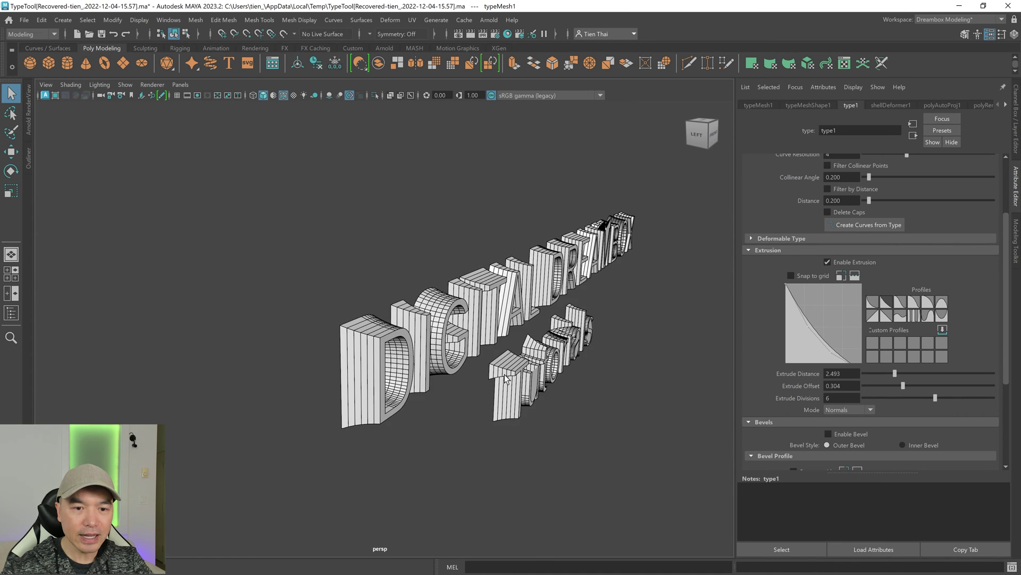
{"action": "left_click_drag", "start_coordinate": [500, 377], "coordinate": [405, 365], "text": "alt"}
{"action": "middle_click_drag", "start_coordinate": [404, 365], "coordinate": [446, 370], "text": "alt"}
{"action": "right_click_drag", "start_coordinate": [447, 370], "coordinate": [514, 369], "text": "alt"}
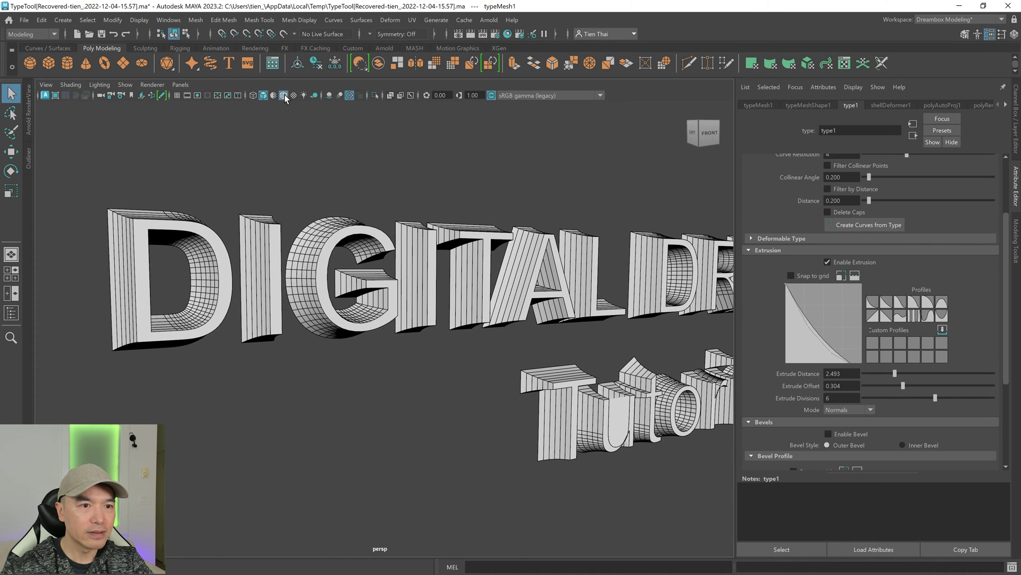
- Apply the convex arc profile preset to the extrusion and set the Extrude Offset to 0.149, with the wireframe overlay hidden
{"action": "left_click", "coordinate": [284, 95]}
{"action": "left_click_drag", "start_coordinate": [896, 384], "coordinate": [880, 383]}
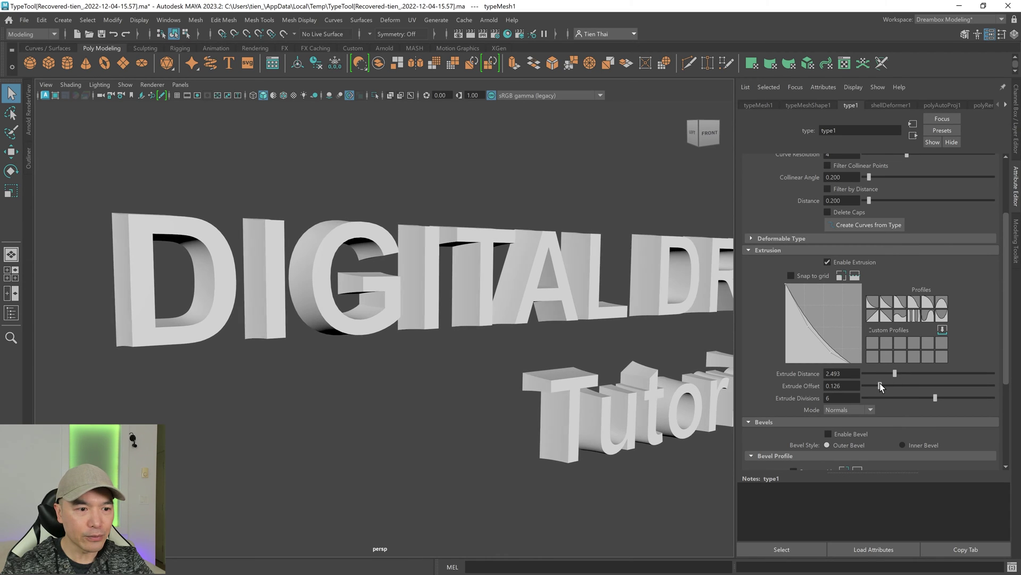
{"action": "left_click", "coordinate": [935, 308]}
{"action": "scroll", "coordinate": [314, 343], "scroll_direction": "up", "scroll_amount": 6}
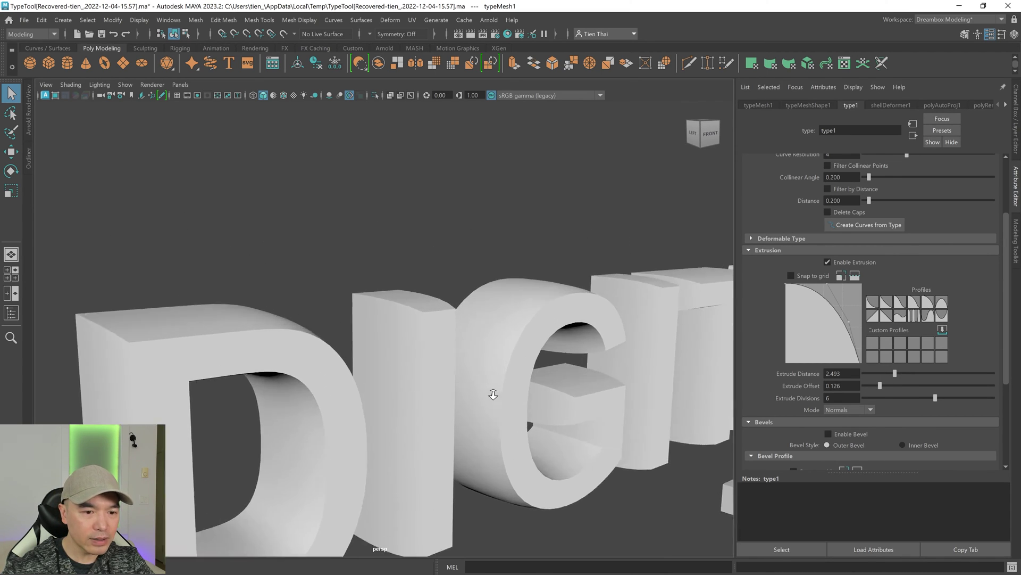
{"action": "middle_click_drag", "start_coordinate": [493, 394], "coordinate": [507, 329], "text": "alt"}
{"action": "left_click_drag", "start_coordinate": [877, 385], "coordinate": [882, 383]}
{"action": "scroll", "coordinate": [529, 276], "scroll_direction": "down", "scroll_amount": 3}
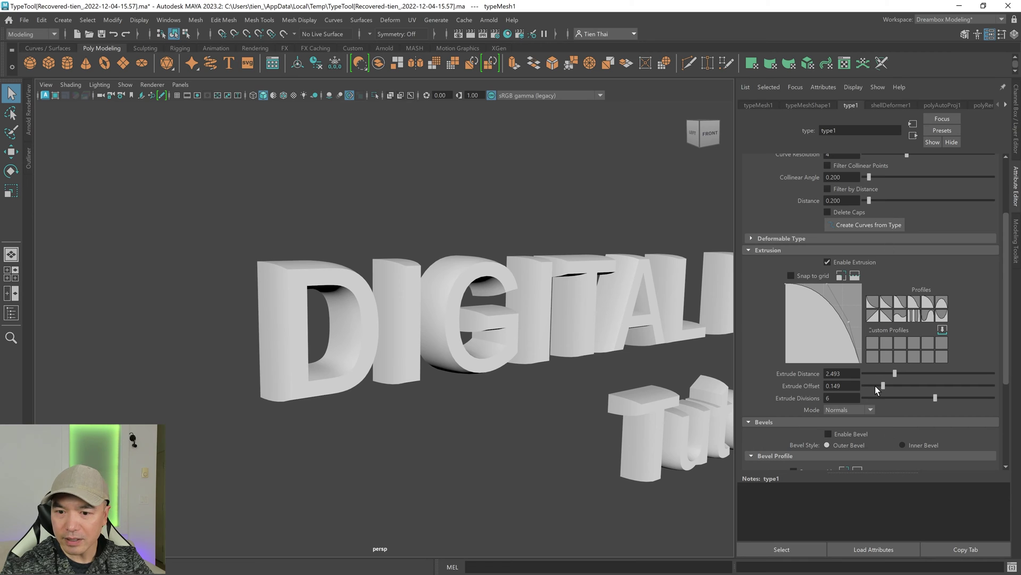
- Set the type's Extrude Distance to 1.470 and inspect the shallower letters
{"action": "left_click_drag", "start_coordinate": [895, 372], "coordinate": [882, 373]}
{"action": "scroll", "coordinate": [416, 334], "scroll_direction": "up", "scroll_amount": 2}
{"action": "mouse_move", "coordinate": [399, 332]}
{"action": "left_mouse_down", "text": "alt"}
{"action": "mouse_move", "coordinate": [349, 326]}
{"action": "mouse_move", "coordinate": [407, 326]}
{"action": "left_mouse_up", "text": "alt"}
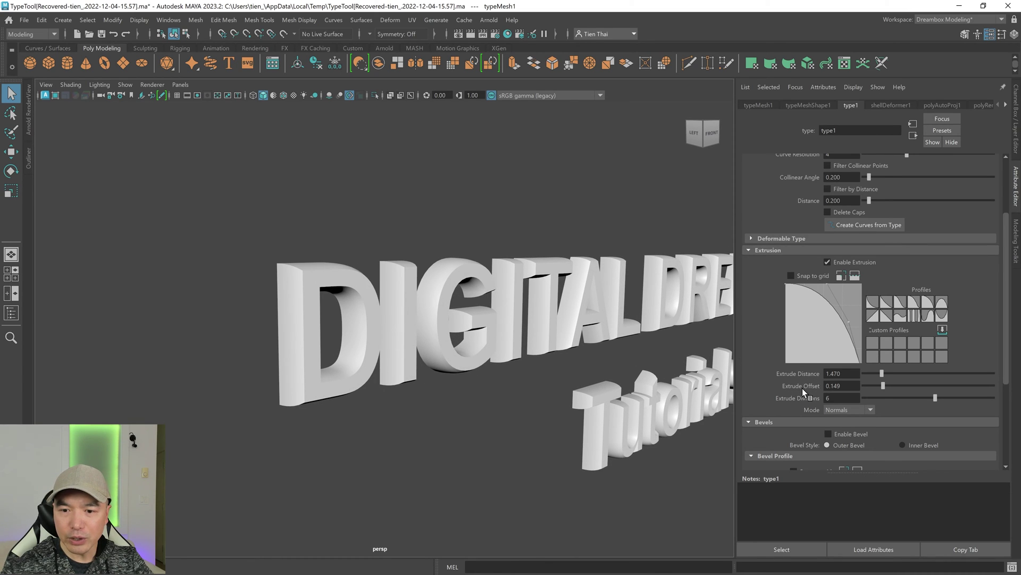
{"action": "scroll", "coordinate": [818, 380], "scroll_direction": "down", "scroll_amount": 5}
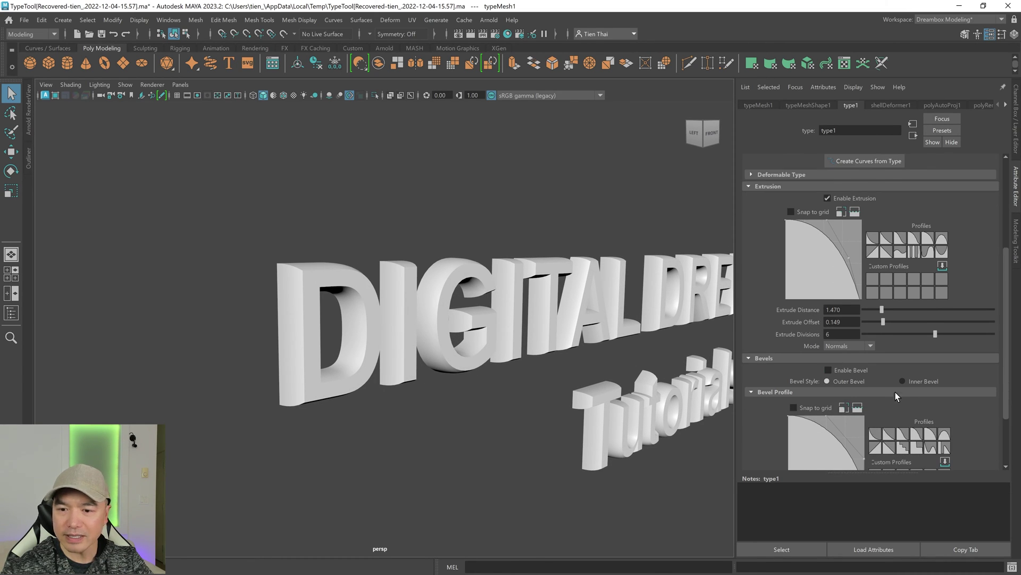
{"action": "scroll", "coordinate": [852, 405], "scroll_direction": "up", "scroll_amount": 2}
{"action": "scroll", "coordinate": [576, 285], "scroll_direction": "up", "scroll_amount": 3}
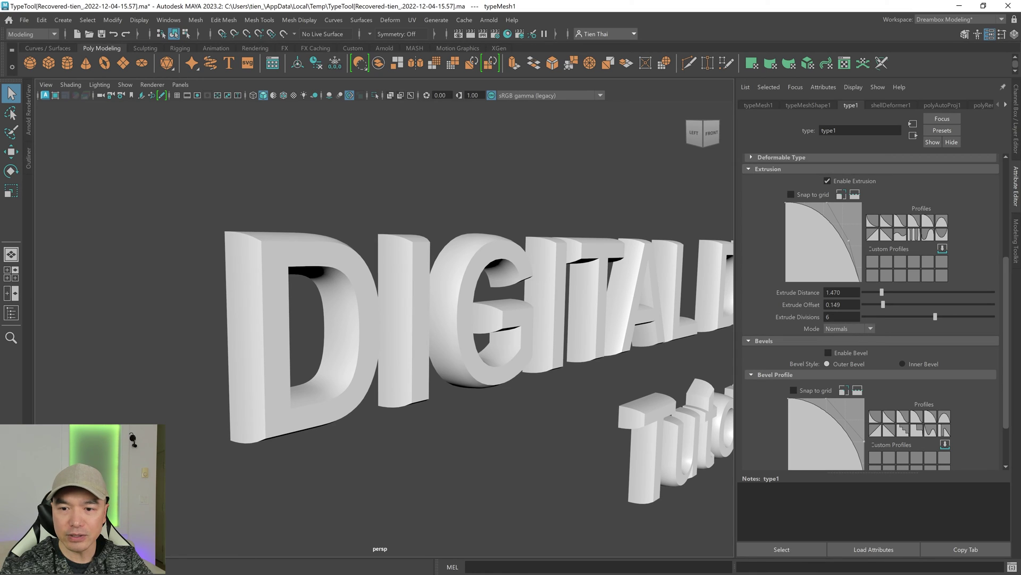
- Set the type's Extrude Divisions to 1 and display the wireframe over the shaded letters
{"action": "left_click_drag", "start_coordinate": [837, 316], "coordinate": [791, 310]}
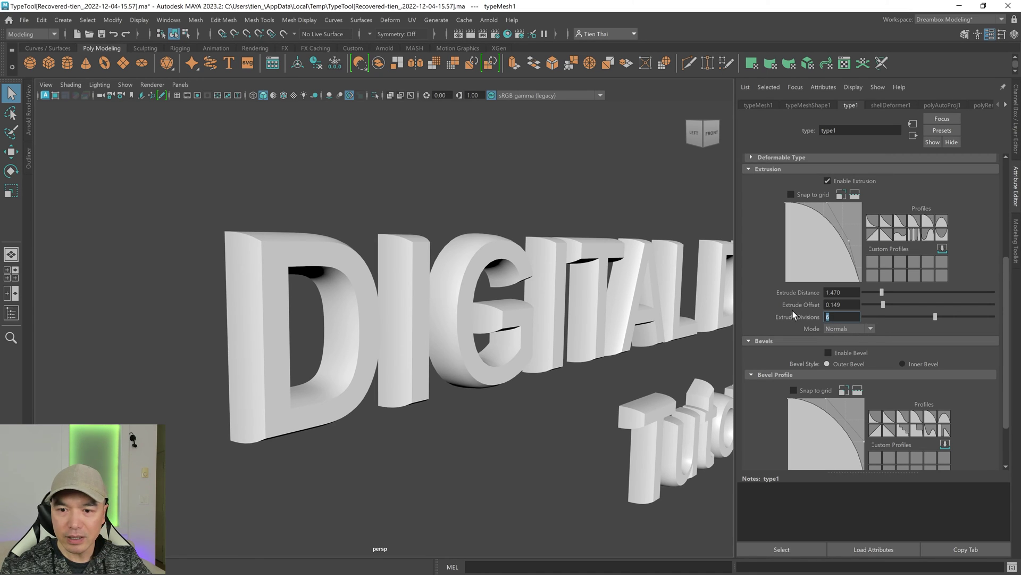
{"action": "type", "text": "1"}
{"action": "key", "text": "Return"}
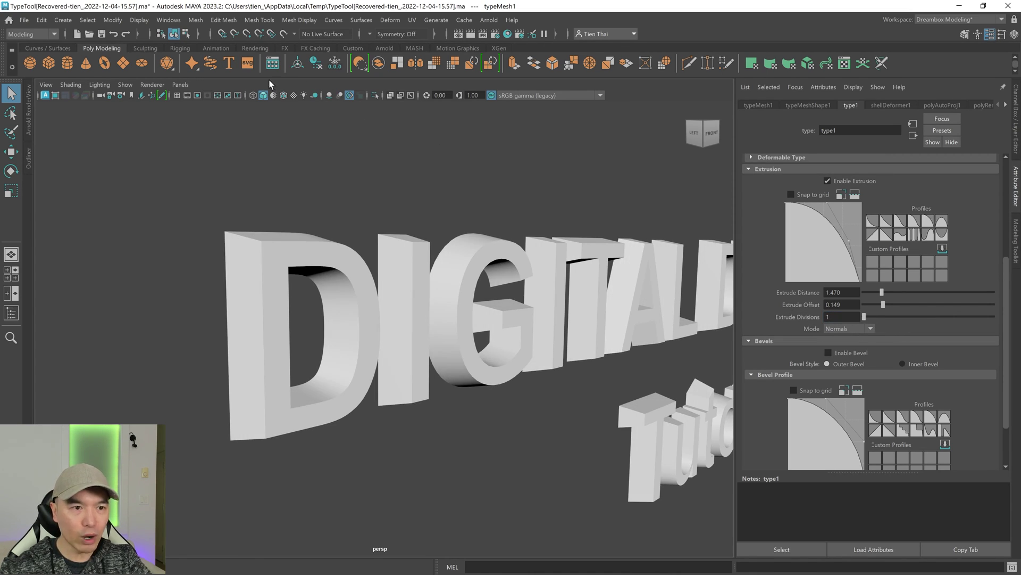
{"action": "left_click", "coordinate": [284, 96]}
{"action": "scroll", "coordinate": [572, 341], "scroll_direction": "down", "scroll_amount": 3}
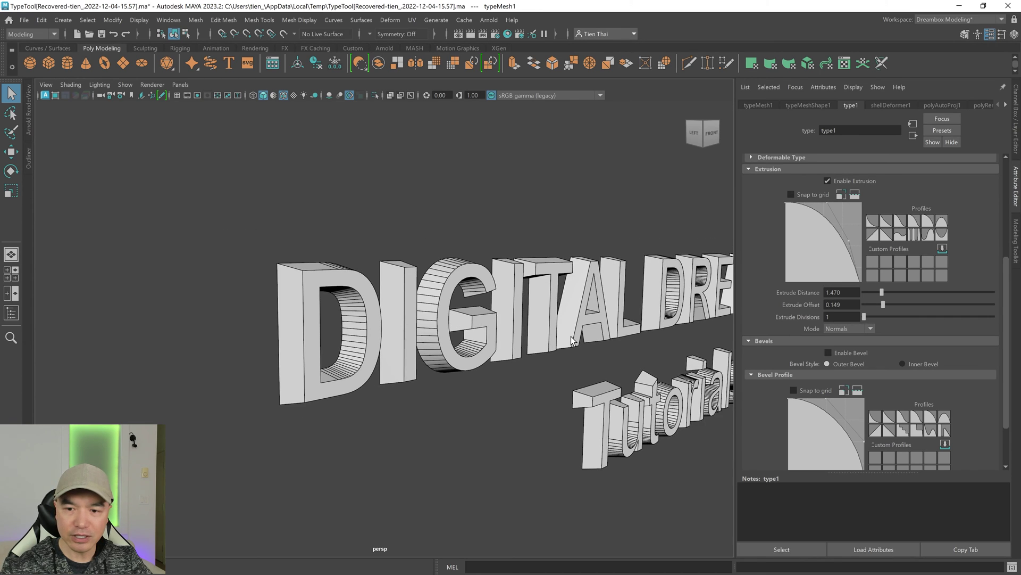
{"action": "scroll", "coordinate": [572, 341], "scroll_direction": "down", "scroll_amount": 3}
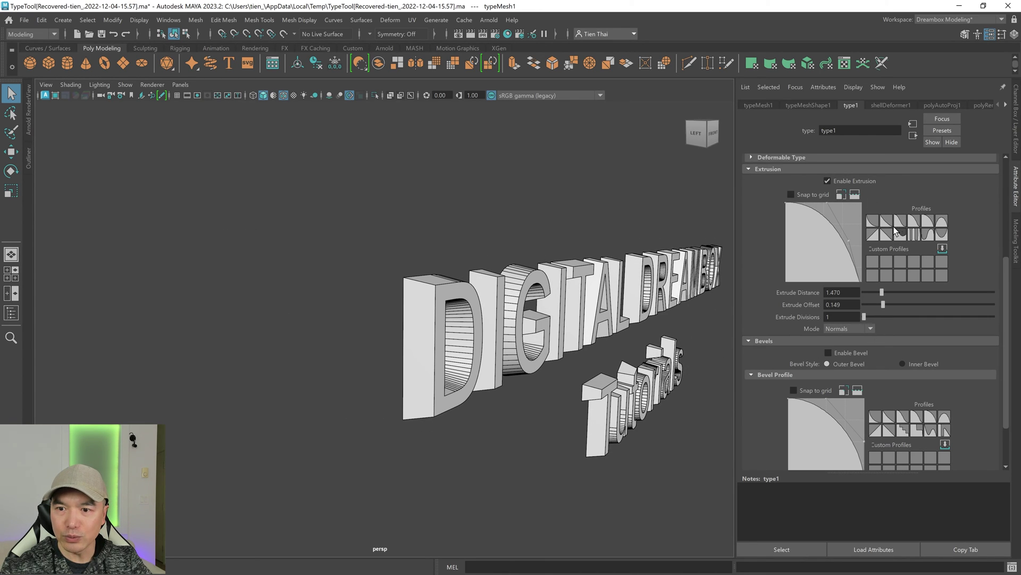
- Reset the extrusion profile curve to a flat line, and open and close its enlarged Curve Editor
{"action": "left_click", "coordinate": [855, 195]}
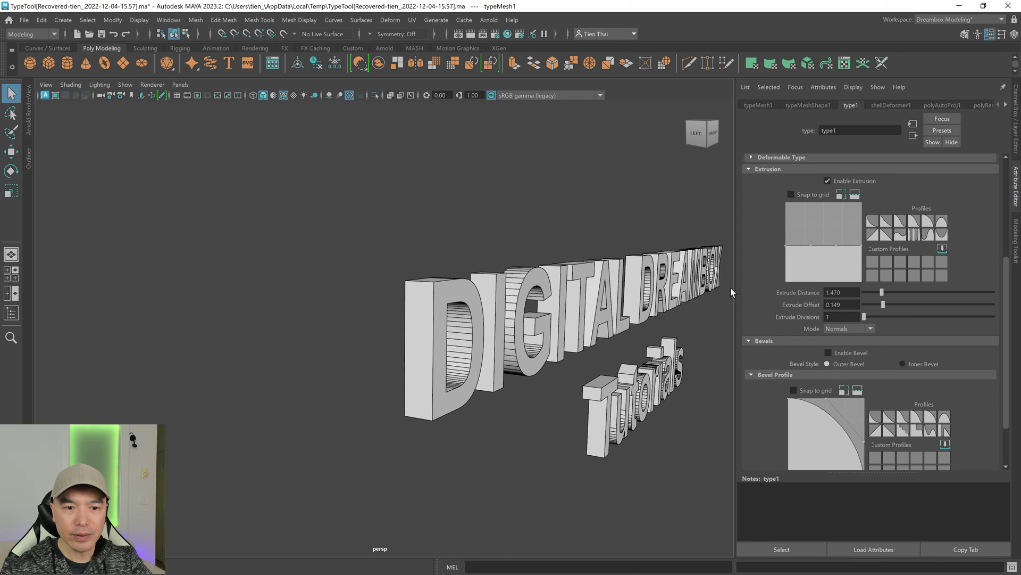
{"action": "left_click", "coordinate": [840, 195]}
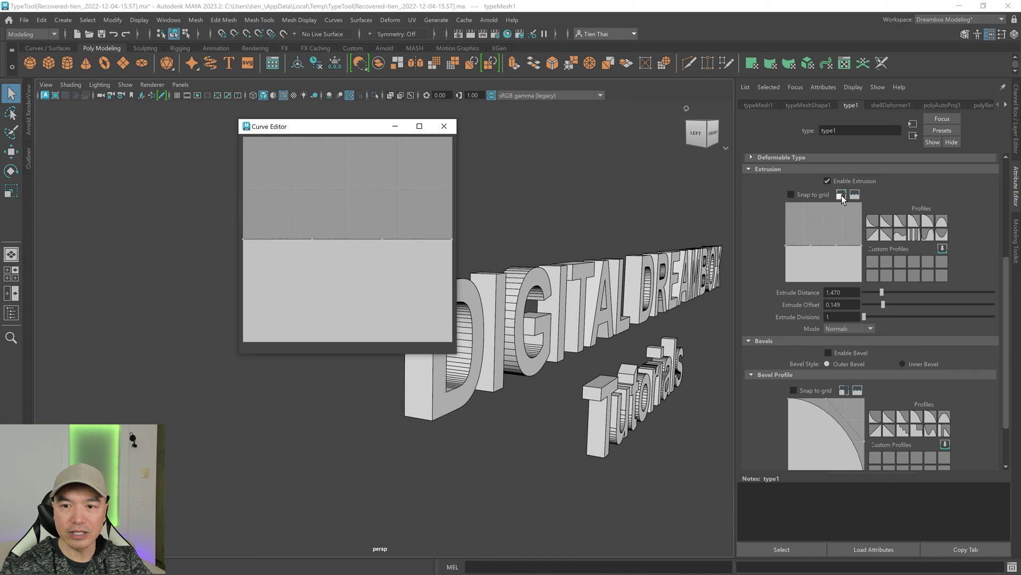
{"action": "left_click", "coordinate": [443, 130]}
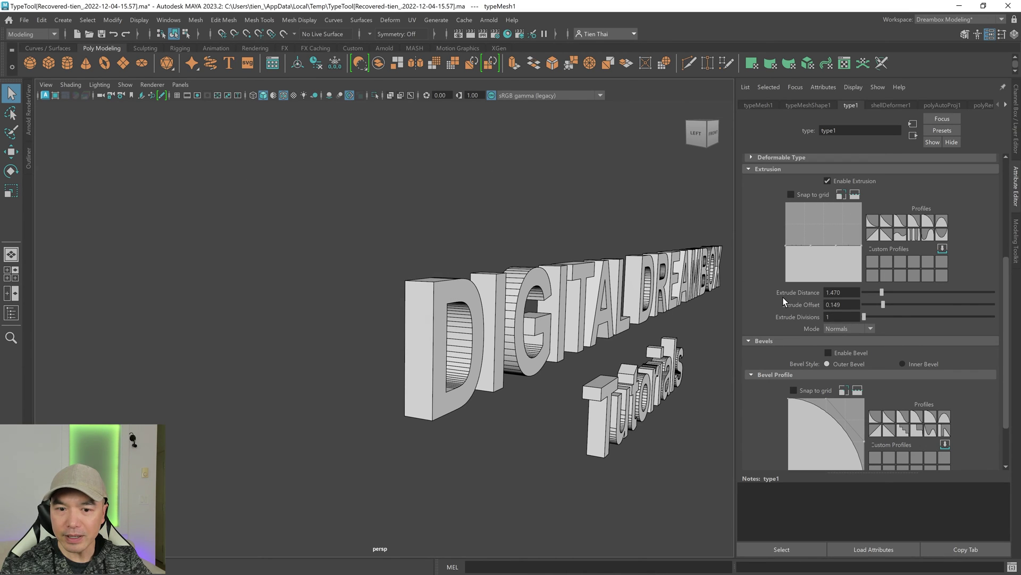
- Enable Bevel for the DIGITAL DREAMBOX Tutorials type, using the Outer Bevel style
{"action": "scroll", "coordinate": [713, 299], "scroll_direction": "up", "scroll_amount": 6}
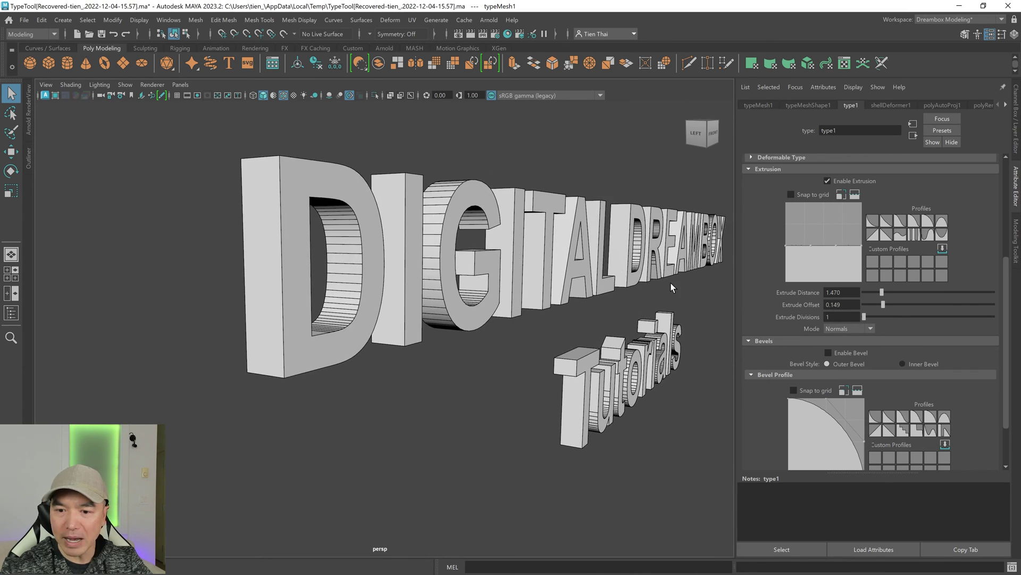
{"action": "scroll", "coordinate": [909, 324], "scroll_direction": "down", "scroll_amount": 3}
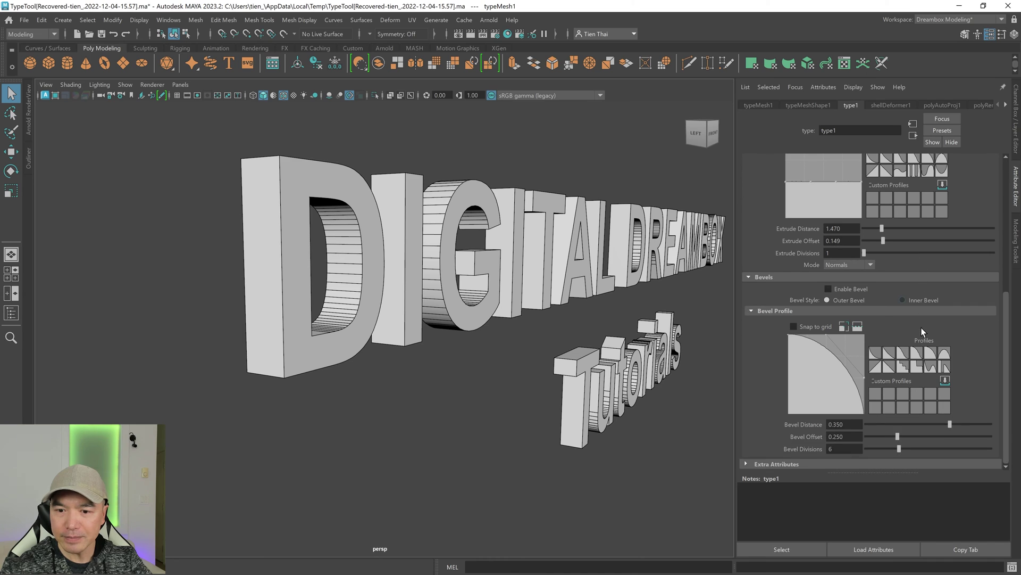
{"action": "left_click", "coordinate": [827, 288]}
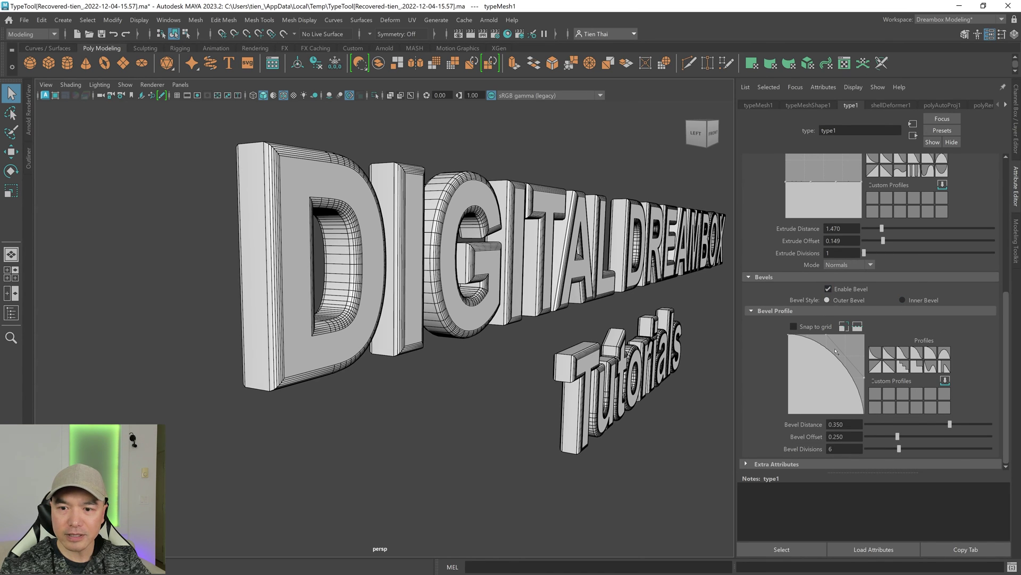
{"action": "left_click_drag", "start_coordinate": [511, 321], "coordinate": [468, 324], "text": "alt"}
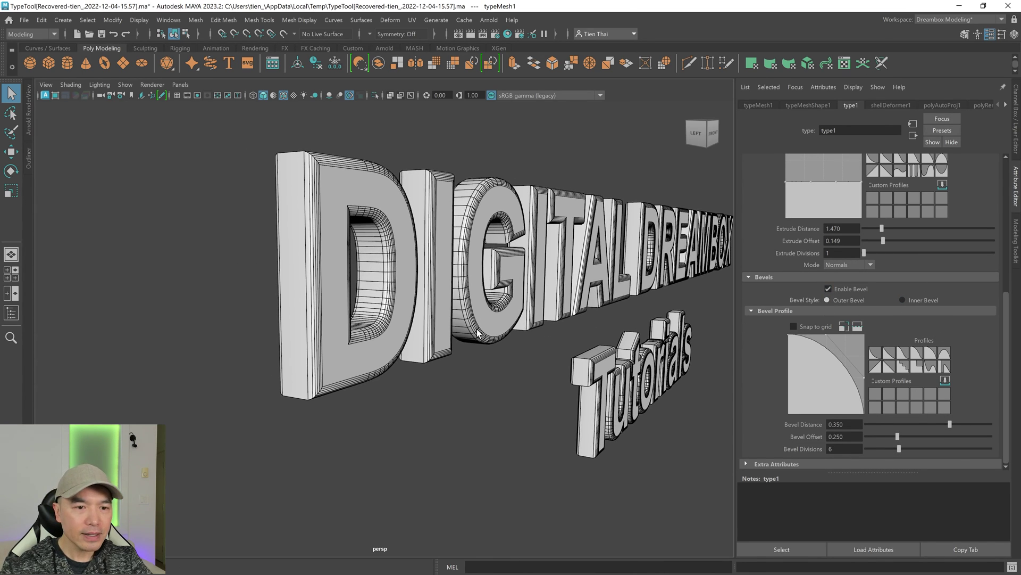
- Hide the wireframe overlay and examine the bevelled edges of the letters from the side, back and front
{"action": "left_click", "coordinate": [284, 96]}
{"action": "left_click_drag", "start_coordinate": [335, 197], "coordinate": [360, 203], "text": "alt"}
{"action": "right_click_drag", "start_coordinate": [361, 203], "coordinate": [273, 197], "text": "alt"}
{"action": "left_click_drag", "start_coordinate": [346, 218], "coordinate": [278, 241], "text": "alt"}
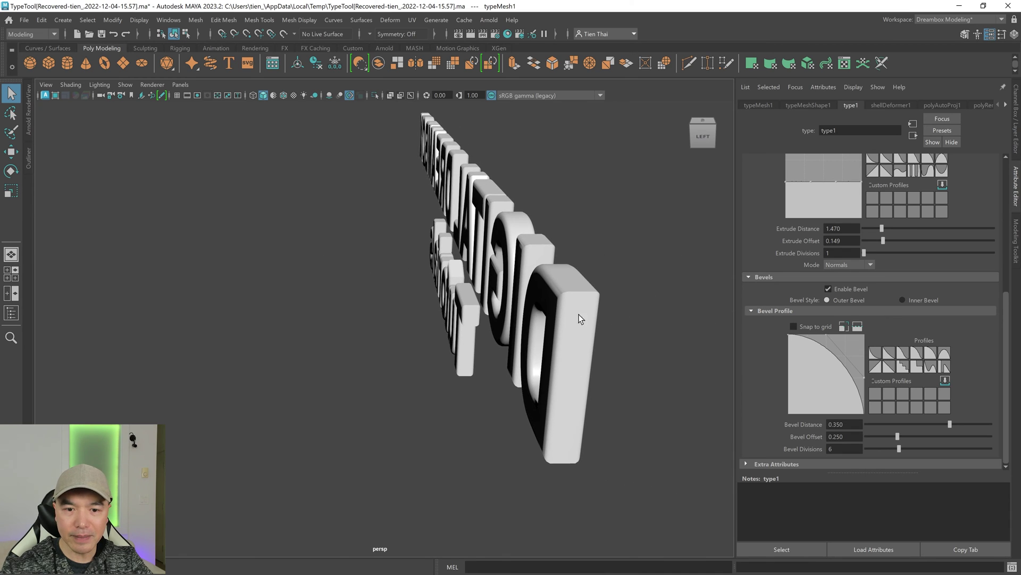
{"action": "left_click_drag", "start_coordinate": [570, 317], "coordinate": [483, 303], "text": "alt"}
{"action": "middle_click_drag", "start_coordinate": [398, 295], "coordinate": [562, 327], "text": "alt"}
{"action": "left_click_drag", "start_coordinate": [492, 314], "coordinate": [581, 328], "text": "alt"}
{"action": "right_click_drag", "start_coordinate": [469, 299], "coordinate": [570, 321], "text": "alt"}
{"action": "middle_click_drag", "start_coordinate": [570, 321], "coordinate": [557, 331], "text": "alt"}
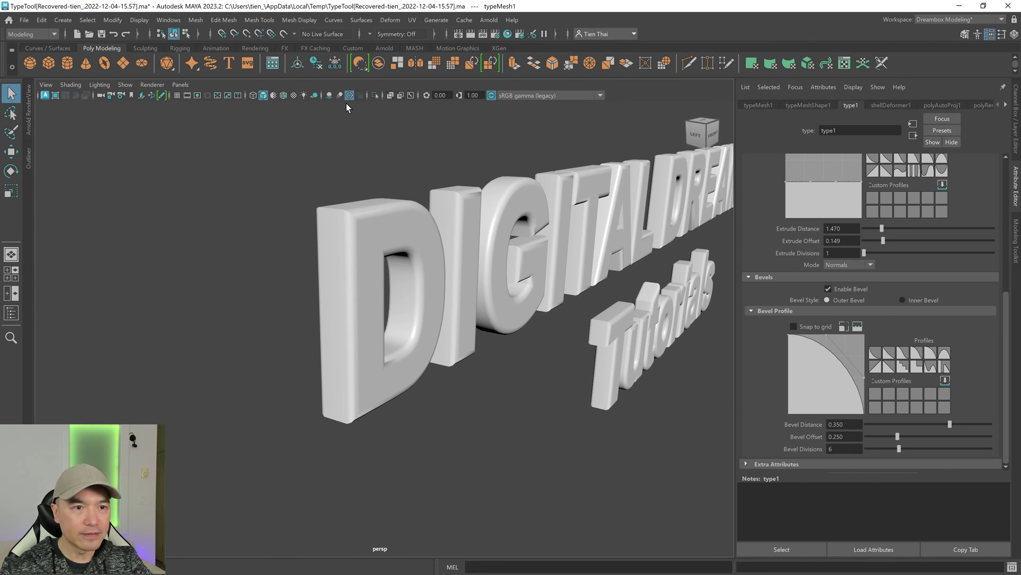
- Set the Bevel Divisions to 7 and Bevel Offset to 0.377, and apply a fuller convex bevel profile with the wireframe shown
{"action": "left_click", "coordinate": [284, 96]}
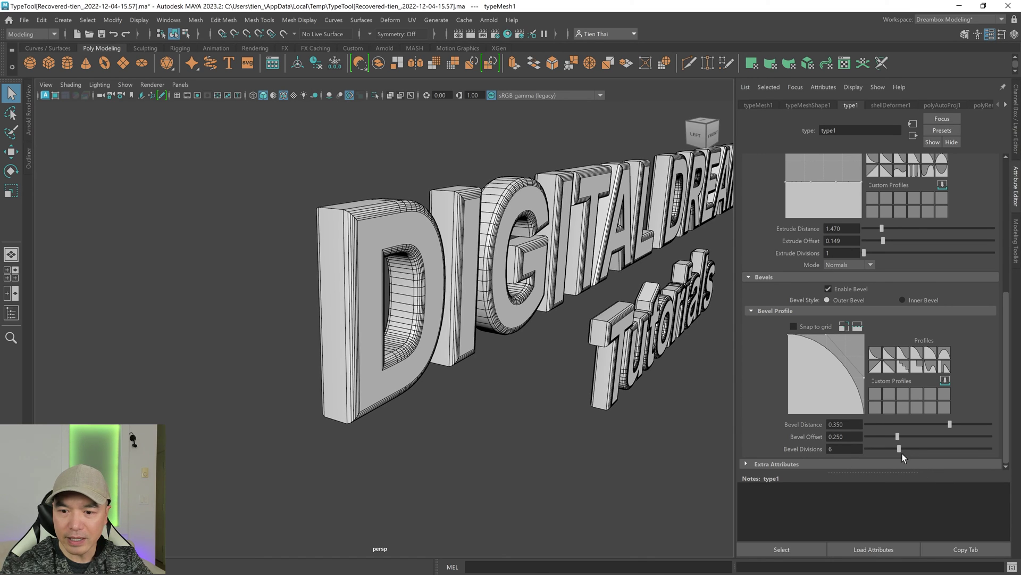
{"action": "mouse_move", "coordinate": [905, 448]}
{"action": "left_mouse_down"}
{"action": "mouse_move", "coordinate": [927, 432]}
{"action": "mouse_move", "coordinate": [914, 433]}
{"action": "left_mouse_up"}
{"action": "left_click", "coordinate": [929, 356]}
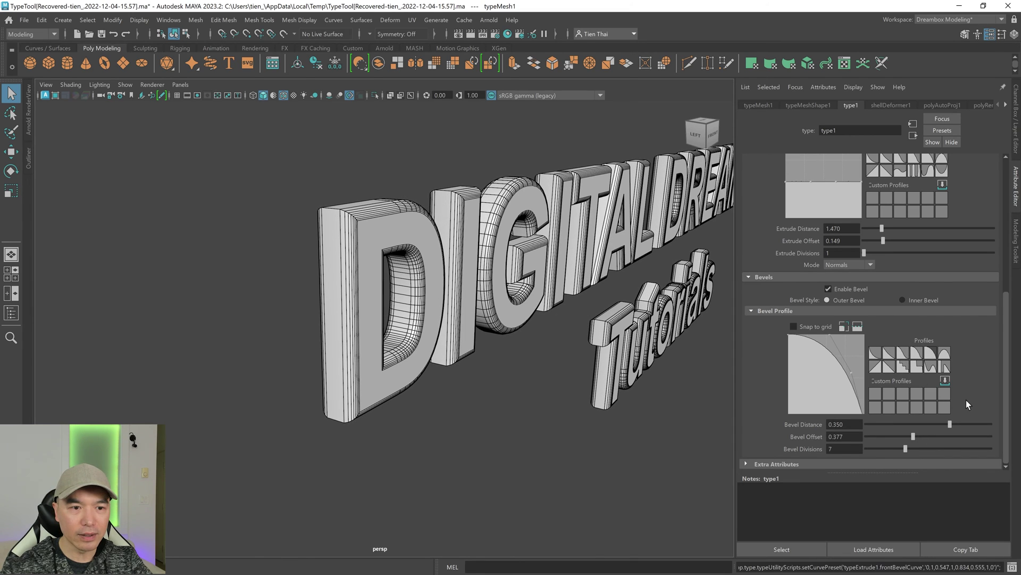
- Apply the single-step bevel profile preset and examine the stepped letter edges up close without wireframe
{"action": "left_click", "coordinate": [917, 366]}
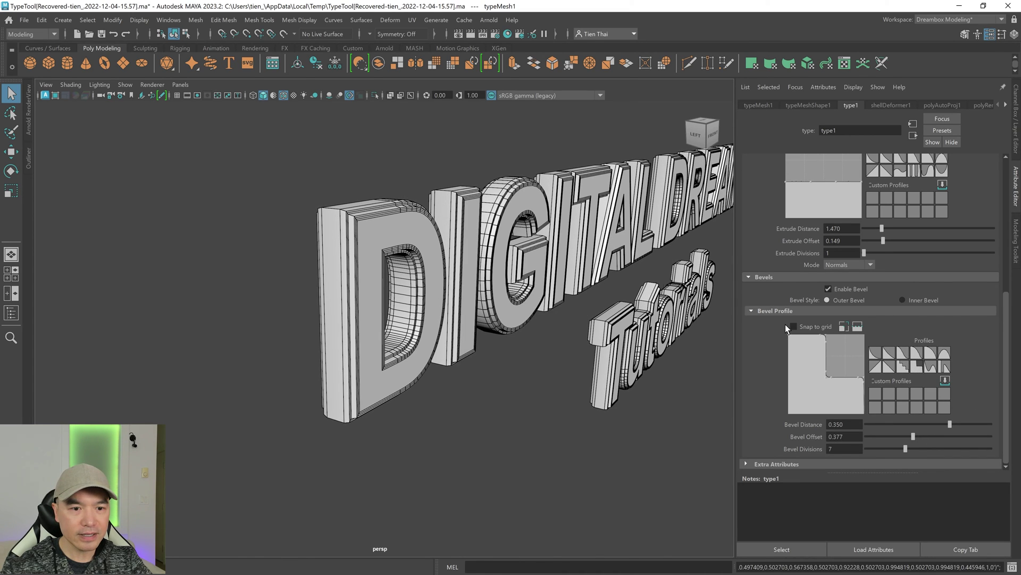
{"action": "left_click", "coordinate": [284, 95]}
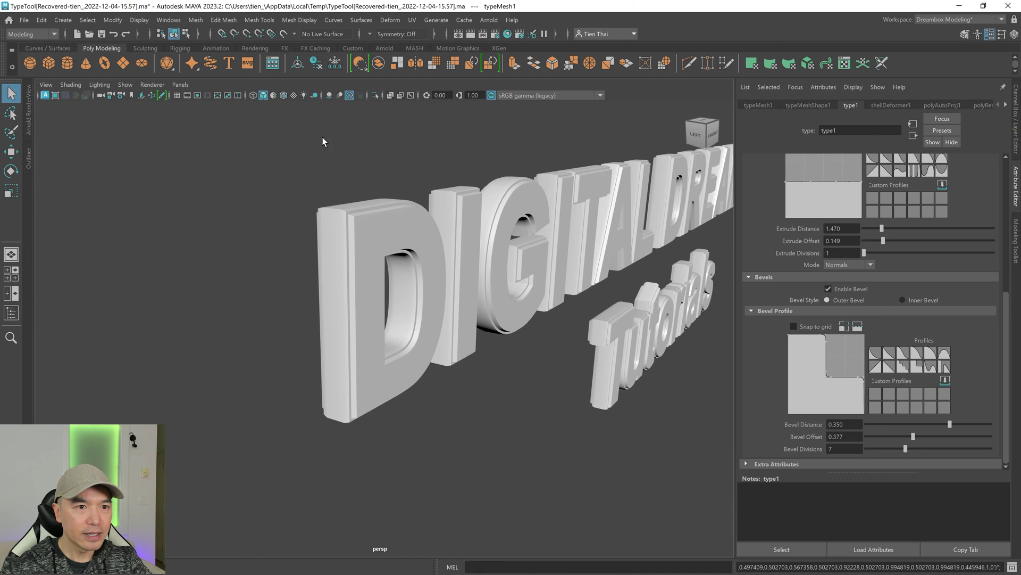
{"action": "mouse_move", "coordinate": [507, 343]}
{"action": "left_mouse_down", "text": "alt"}
{"action": "mouse_move", "coordinate": [423, 343]}
{"action": "mouse_move", "coordinate": [469, 349]}
{"action": "left_mouse_up", "text": "alt"}
{"action": "right_click_drag", "start_coordinate": [358, 349], "coordinate": [381, 348], "text": "alt"}
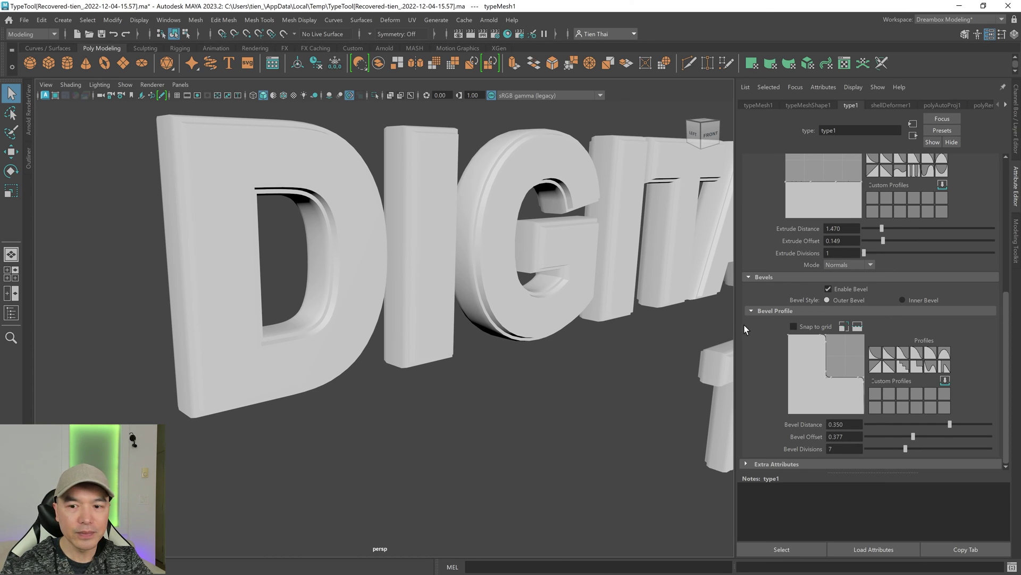
{"action": "scroll", "coordinate": [391, 283], "scroll_direction": "down", "scroll_amount": 3}
{"action": "left_click_drag", "start_coordinate": [335, 292], "coordinate": [365, 324], "text": "alt"}
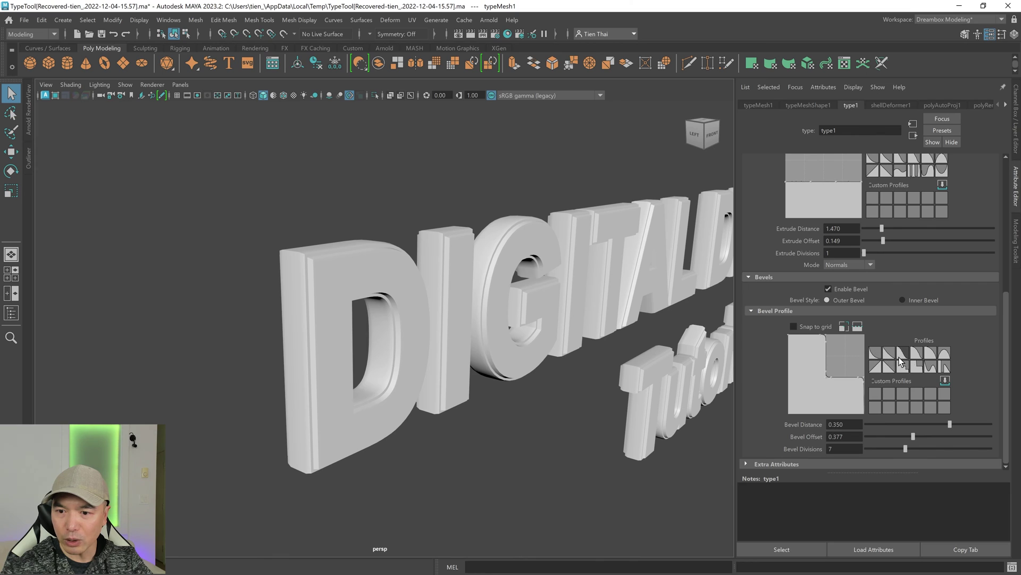
- Apply the straight diagonal bevel profile with Bevel Divisions set to 1, and check the chamfered letters with and without wireframe
{"action": "left_click", "coordinate": [892, 370]}
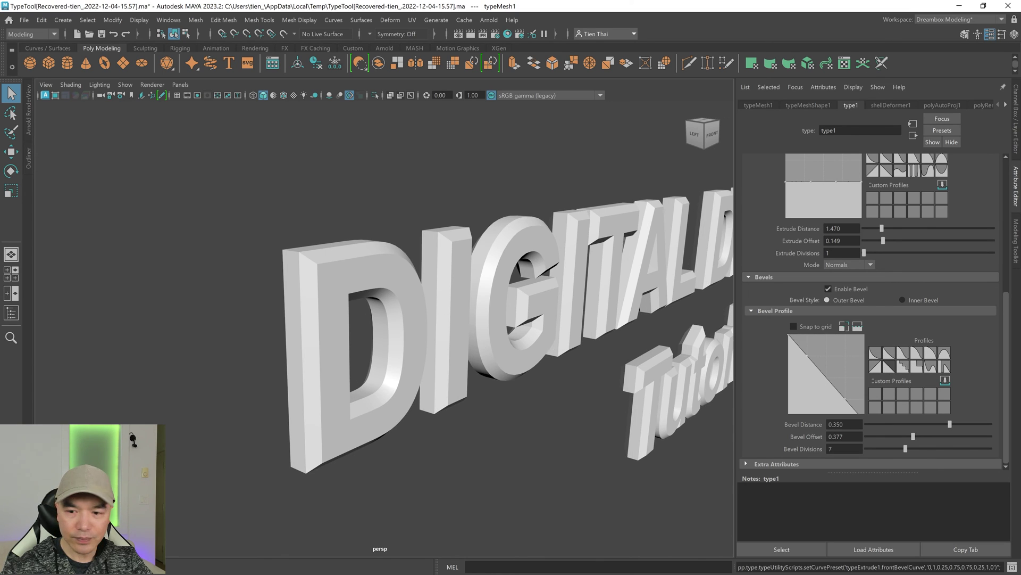
{"action": "left_click", "coordinate": [283, 96]}
{"action": "right_click_drag", "start_coordinate": [509, 300], "coordinate": [456, 283], "text": "alt"}
{"action": "left_click_drag", "start_coordinate": [456, 283], "coordinate": [391, 283], "text": "alt"}
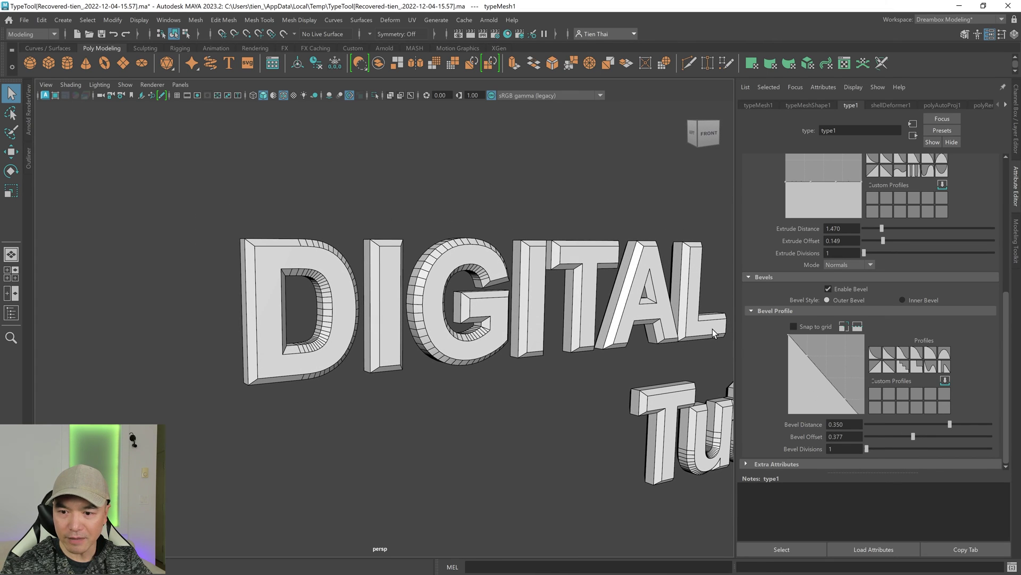
{"action": "left_click", "coordinate": [284, 96]}
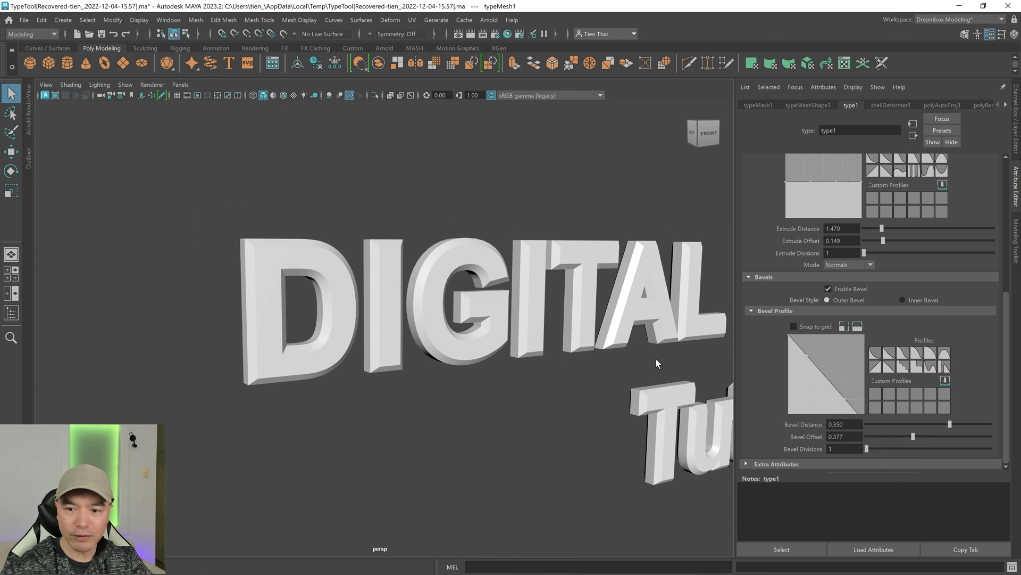
- Reduce the Bevel Offset to 0.220 and inspect the chamfered letters from several angles
{"action": "left_click_drag", "start_coordinate": [314, 308], "coordinate": [654, 404], "text": "alt"}
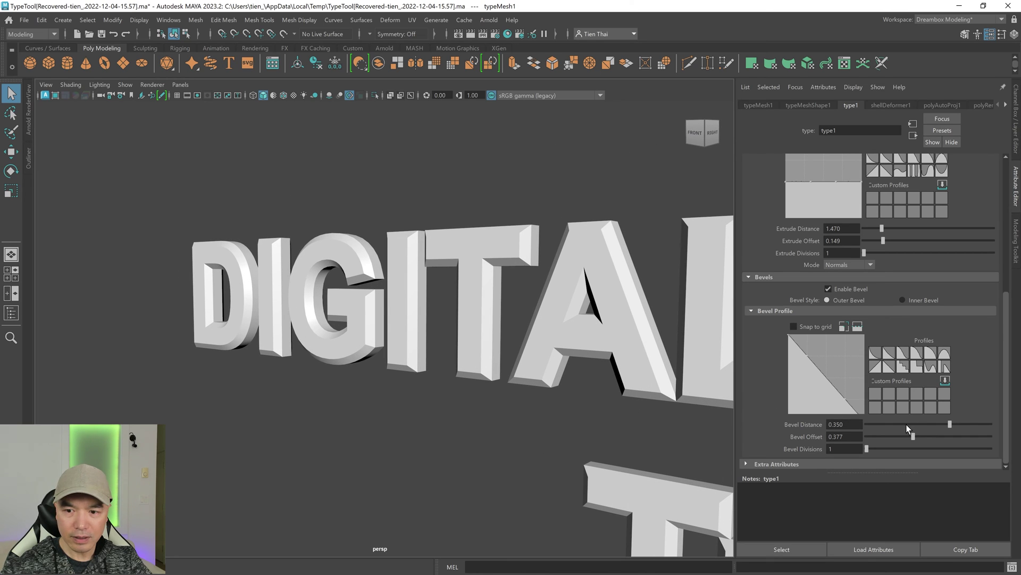
{"action": "left_click_drag", "start_coordinate": [915, 440], "coordinate": [893, 436]}
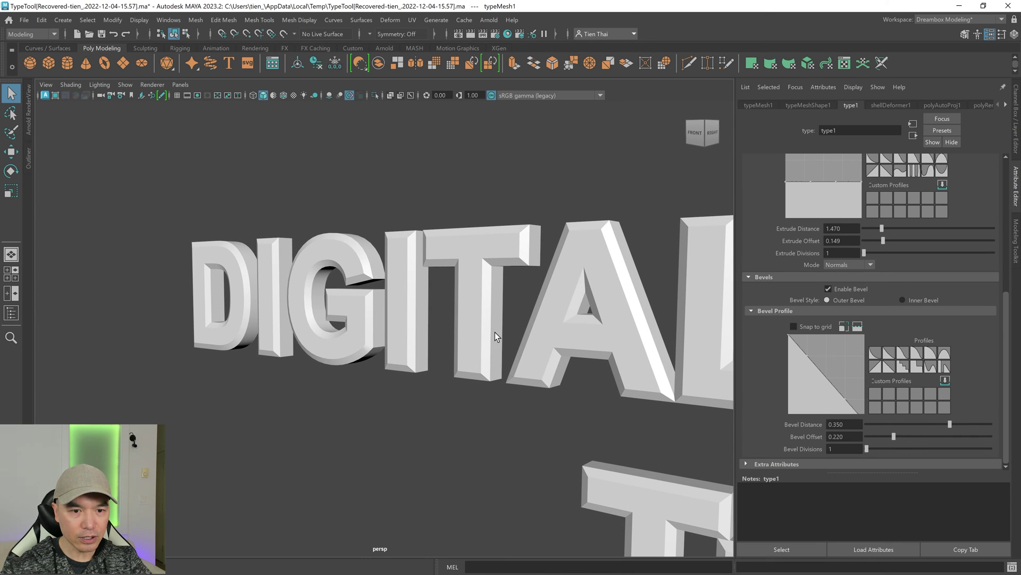
{"action": "right_click_drag", "start_coordinate": [420, 321], "coordinate": [393, 323], "text": "alt"}
{"action": "left_click_drag", "start_coordinate": [393, 323], "coordinate": [436, 322], "text": "alt"}
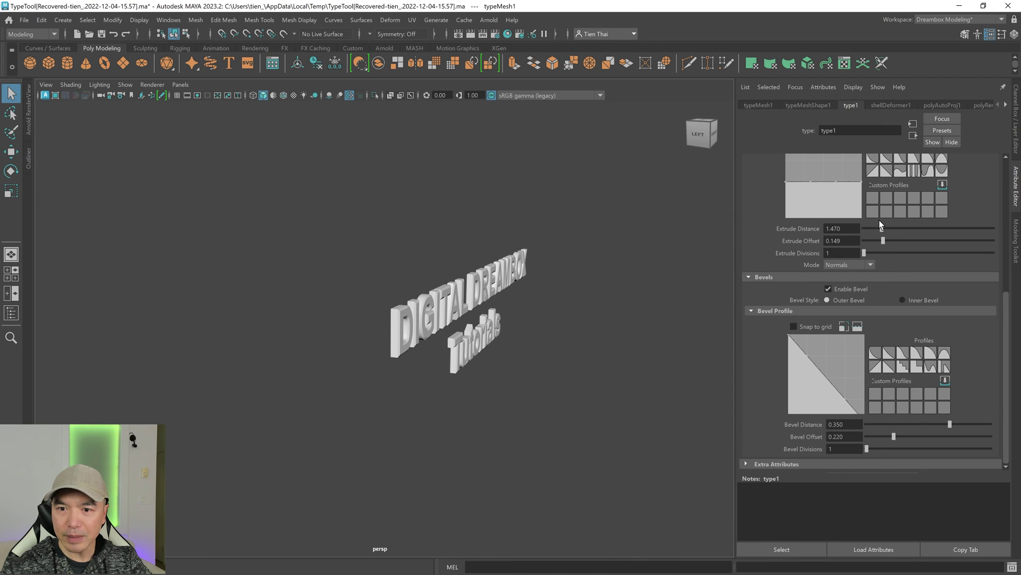
- Set the type's Extrude Distance to 1.532 and collapse the Bevel Profile settings
{"action": "left_click_drag", "start_coordinate": [881, 227], "coordinate": [883, 226]}
{"action": "scroll", "coordinate": [669, 286], "scroll_direction": "down", "scroll_amount": 3}
{"action": "left_click_drag", "start_coordinate": [669, 285], "coordinate": [535, 277], "text": "alt"}
{"action": "left_click", "coordinate": [809, 310]}
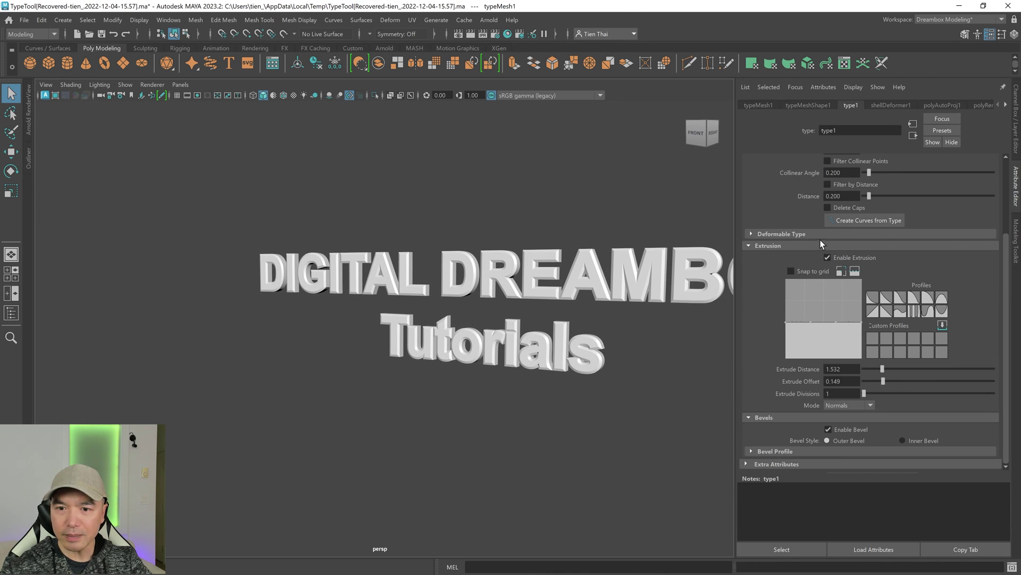
{"action": "scroll", "coordinate": [819, 234], "scroll_direction": "up", "scroll_amount": 5}
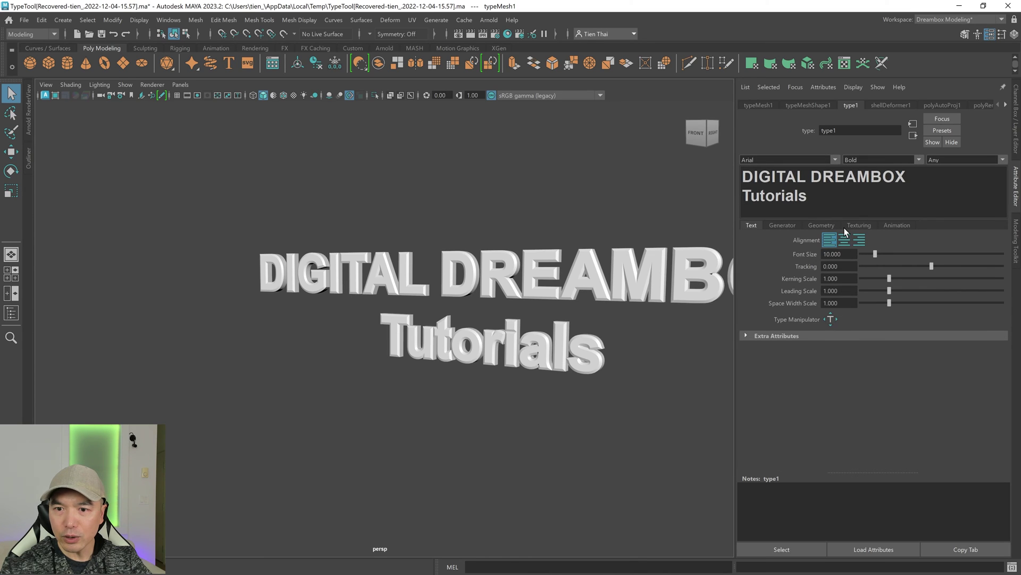
- Show the type's Texturing settings and examine its typeBlinn material in the Hypershade, closing that window when done
{"action": "left_click", "coordinate": [859, 225]}
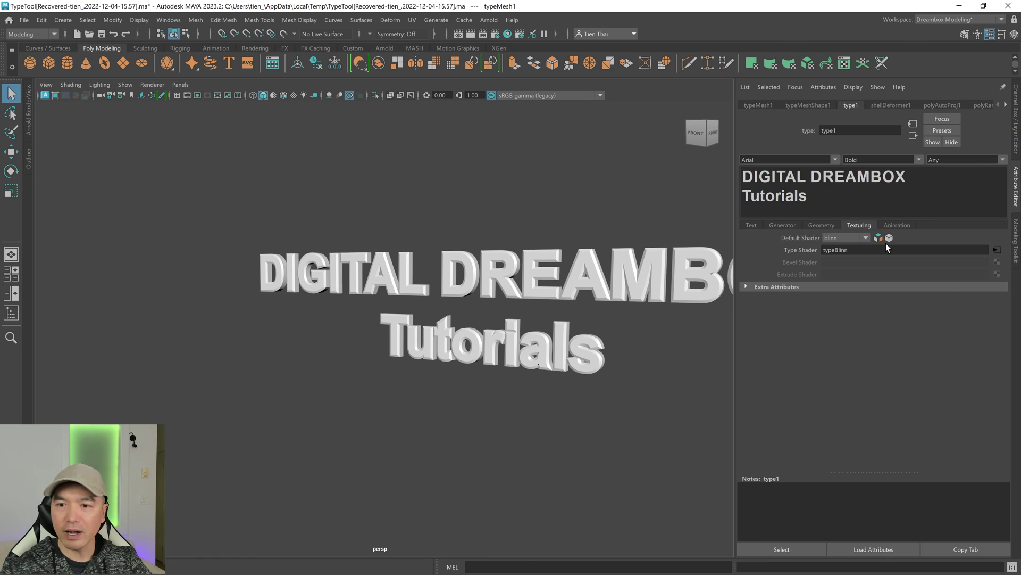
{"action": "middle_click_drag", "start_coordinate": [525, 307], "coordinate": [390, 308], "text": "alt"}
{"action": "scroll", "coordinate": [390, 308], "scroll_direction": "down", "scroll_amount": 3}
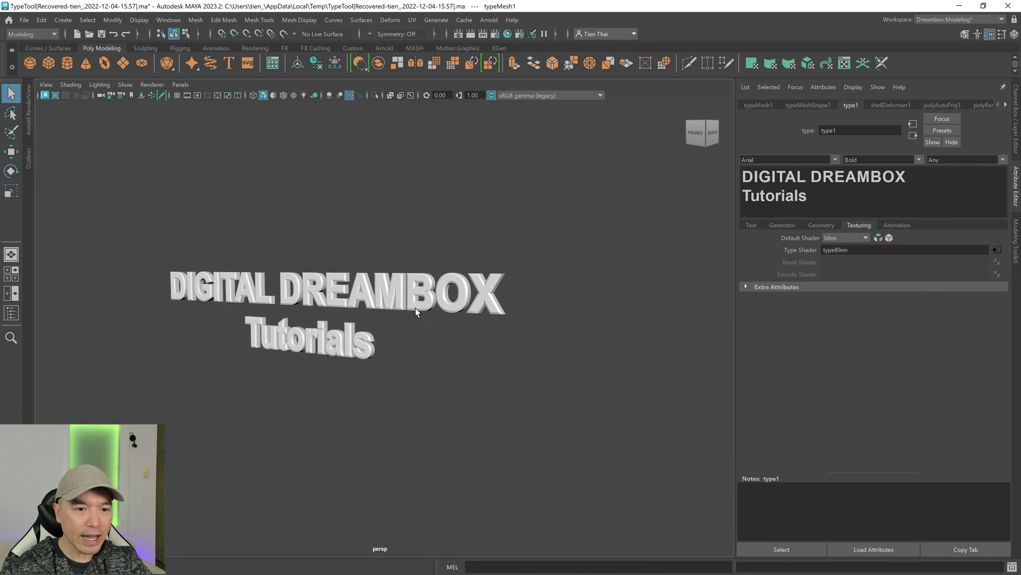
{"action": "left_click", "coordinate": [507, 33]}
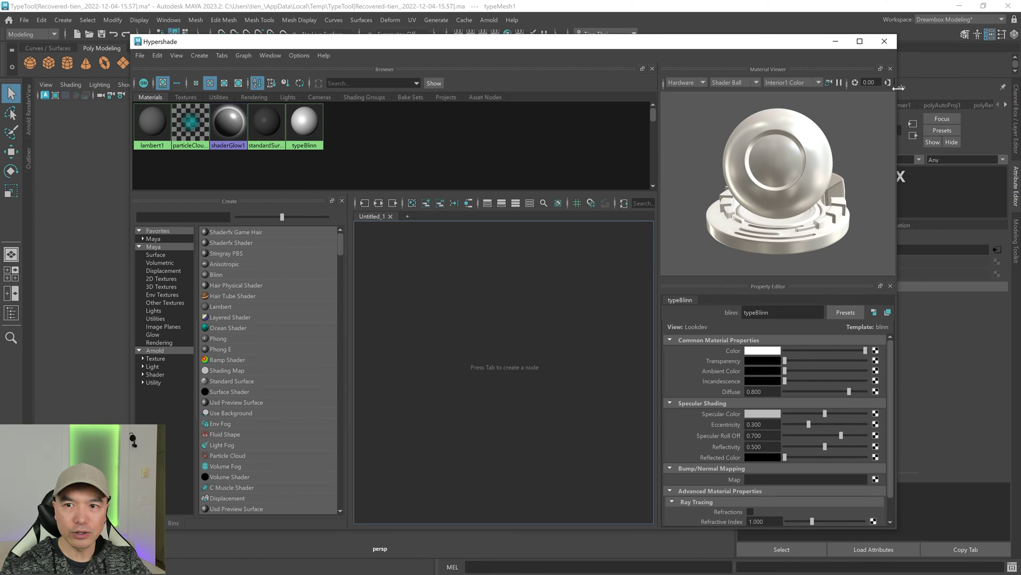
{"action": "left_click", "coordinate": [885, 40]}
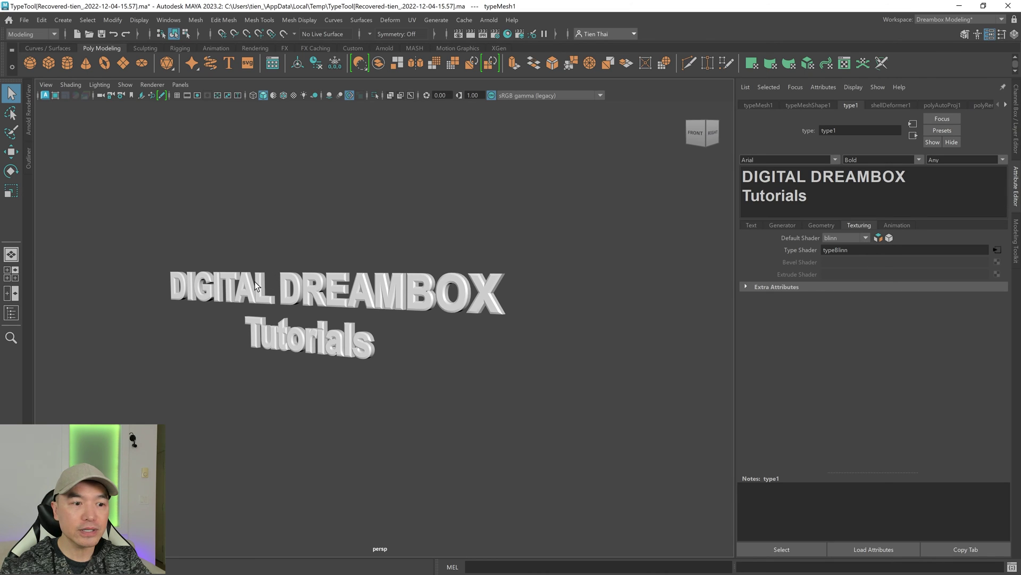
- Split the type's default shader into separate cap, bevel and extrusion shaders, and check the coloured letters from several angles
{"action": "left_click_drag", "start_coordinate": [263, 294], "coordinate": [611, 329], "text": "alt"}
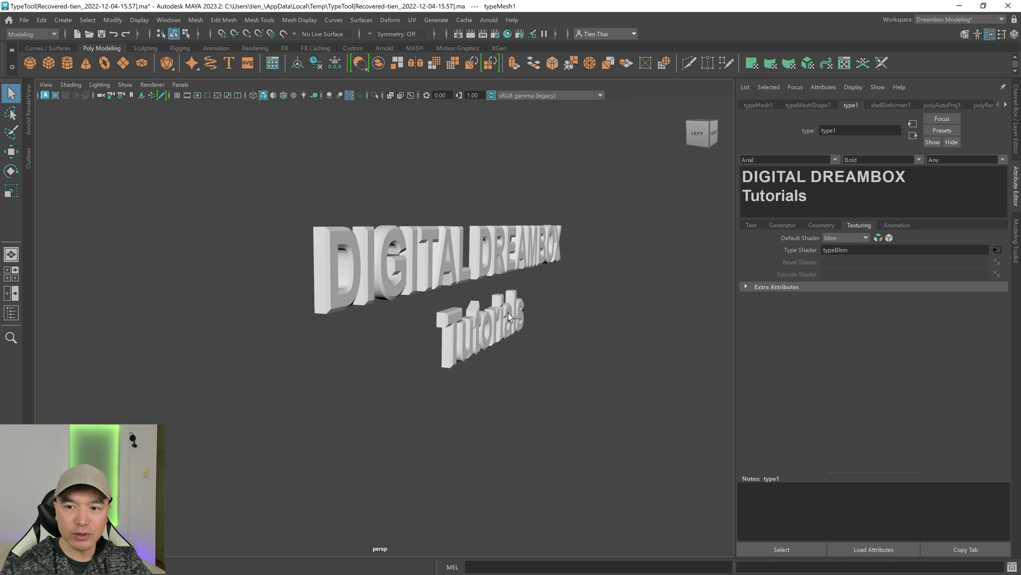
{"action": "left_click_drag", "start_coordinate": [459, 310], "coordinate": [434, 282], "text": "alt"}
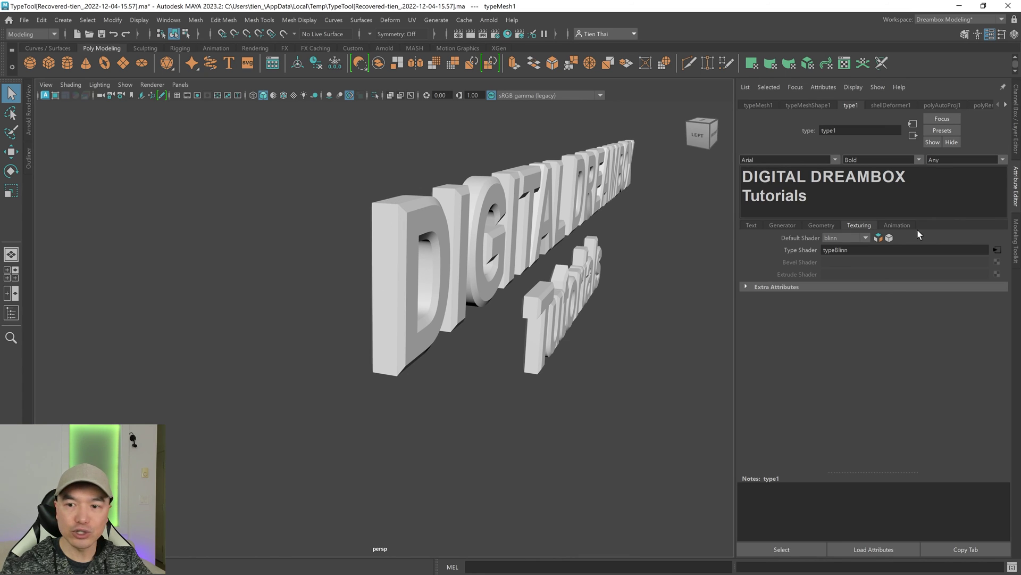
{"action": "left_click", "coordinate": [879, 238]}
{"action": "left_click_drag", "start_coordinate": [529, 300], "coordinate": [579, 280], "text": "alt"}
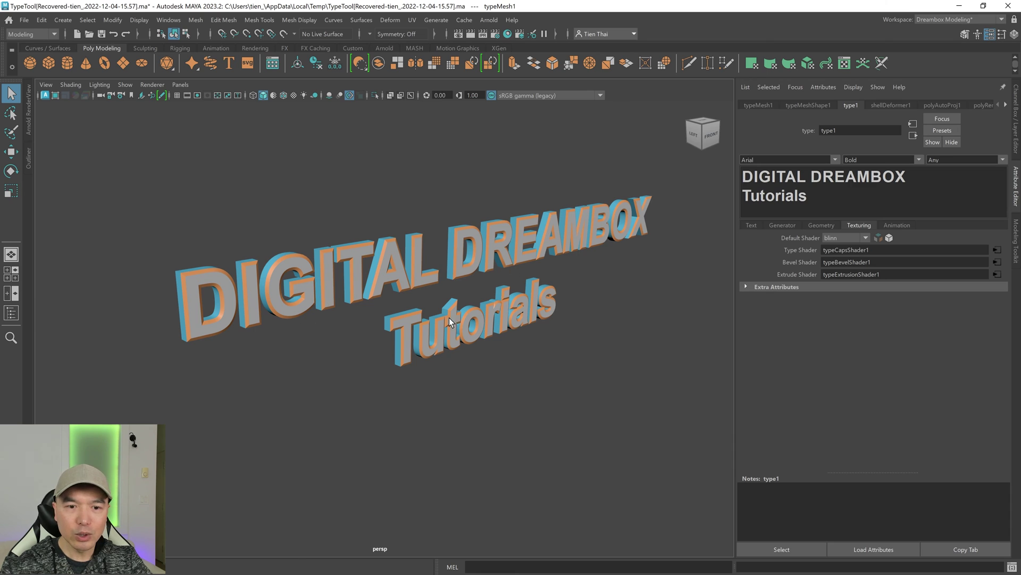
{"action": "left_click_drag", "start_coordinate": [527, 283], "coordinate": [479, 269], "text": "alt"}
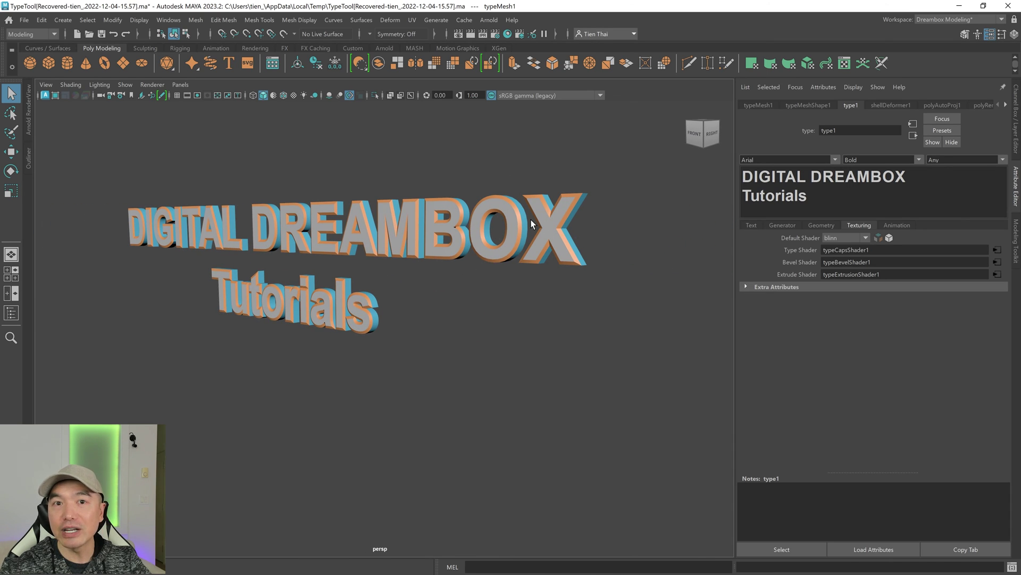
{"action": "left_click_drag", "start_coordinate": [524, 228], "coordinate": [528, 276], "text": "alt"}
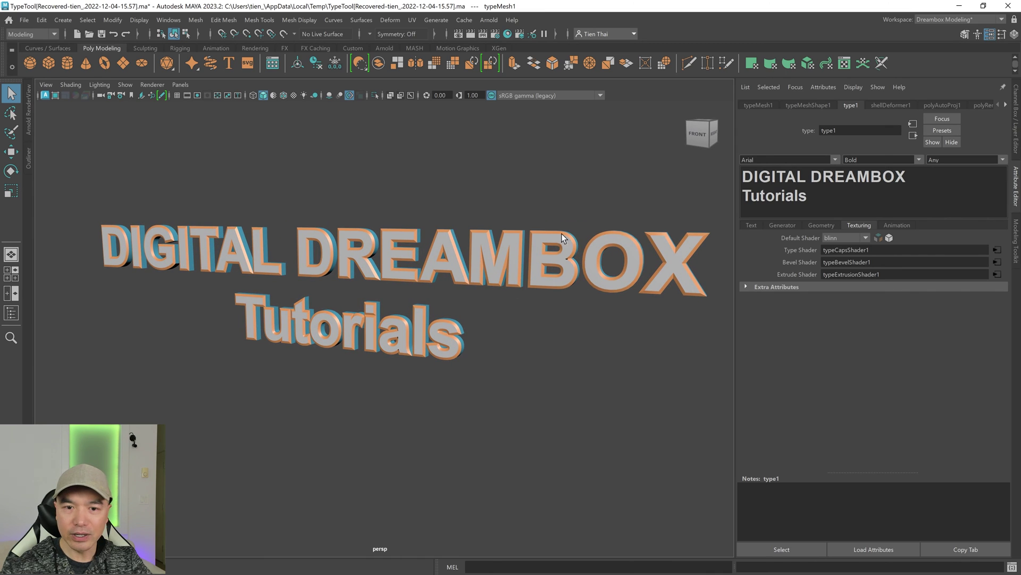
- Open the material attributes of the letters' front-face shader and check its shading group
{"action": "right_click", "coordinate": [460, 248]}
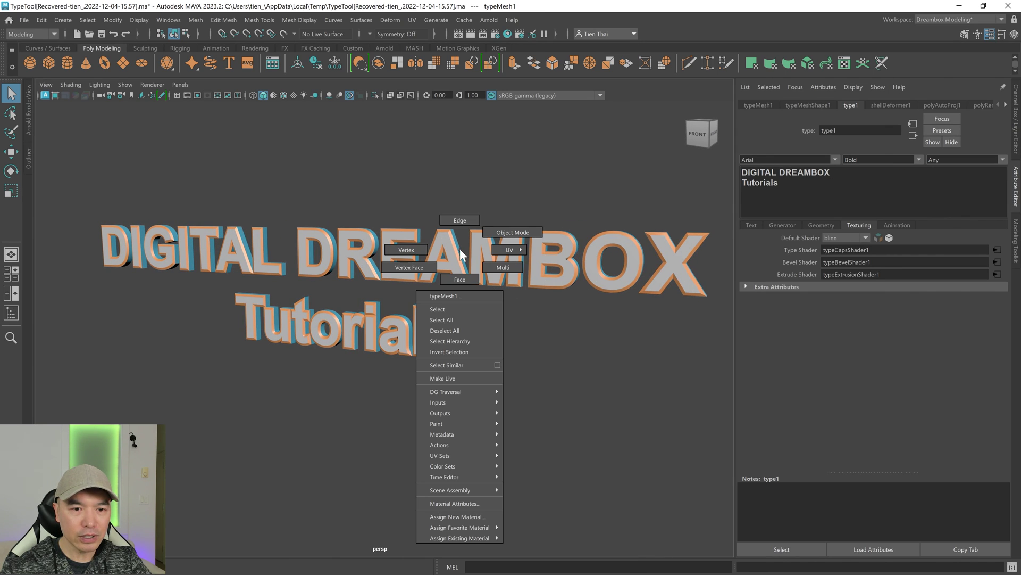
{"action": "left_click", "coordinate": [468, 500]}
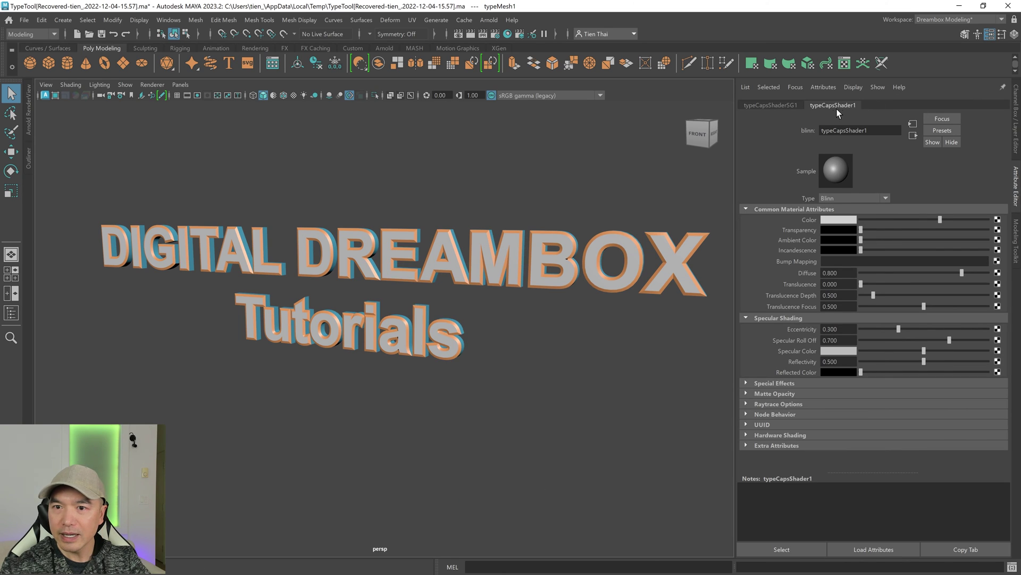
{"action": "left_click", "coordinate": [776, 105]}
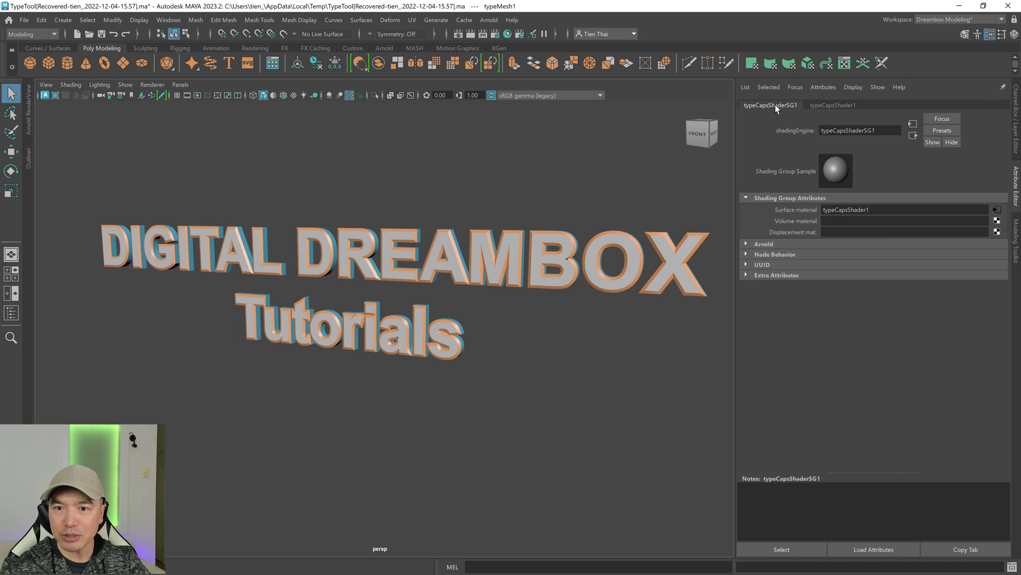
{"action": "left_click", "coordinate": [835, 105]}
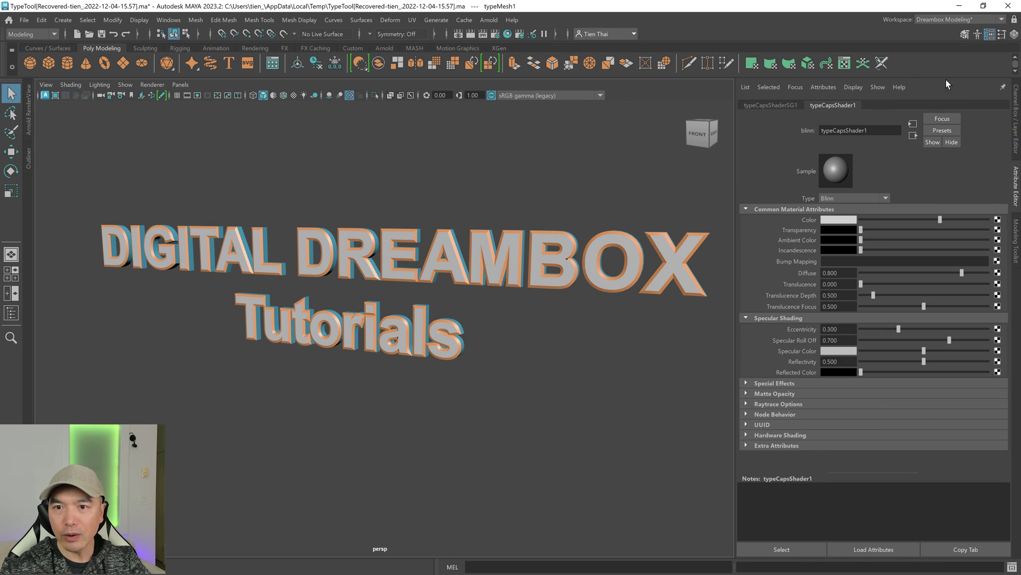
- Try a pale yellow and a dark teal as the colour of the front-face shader typeCapsShader1
{"action": "left_click", "coordinate": [841, 219]}
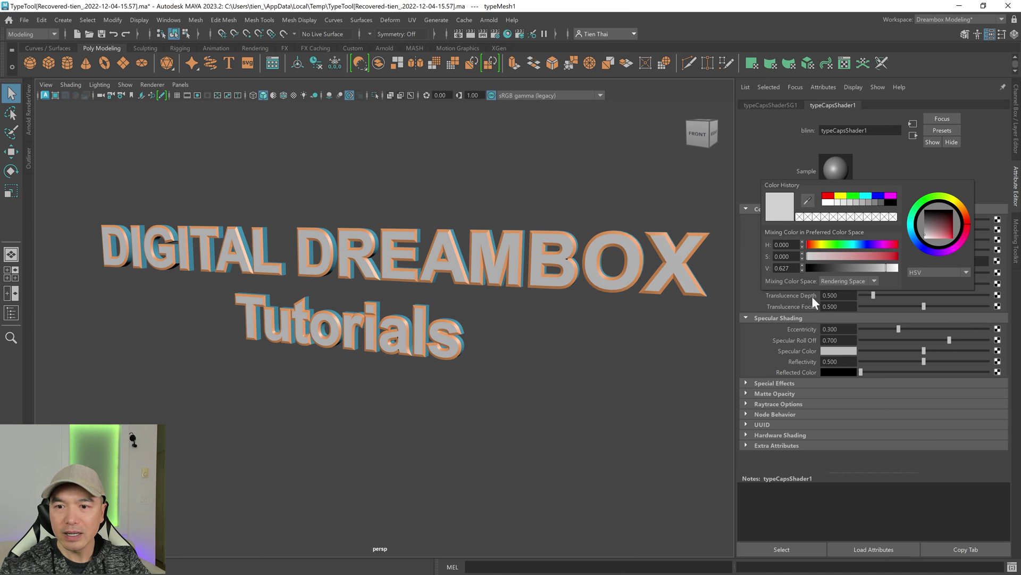
{"action": "left_click", "coordinate": [957, 203]}
{"action": "left_click_drag", "start_coordinate": [937, 228], "coordinate": [940, 240]}
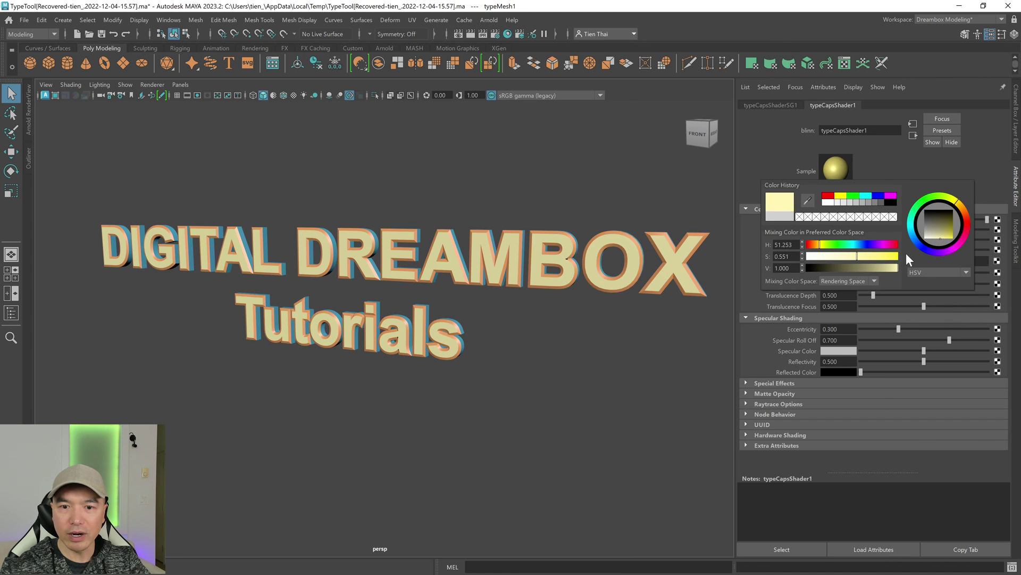
{"action": "left_click", "coordinate": [911, 223]}
{"action": "left_click", "coordinate": [945, 229]}
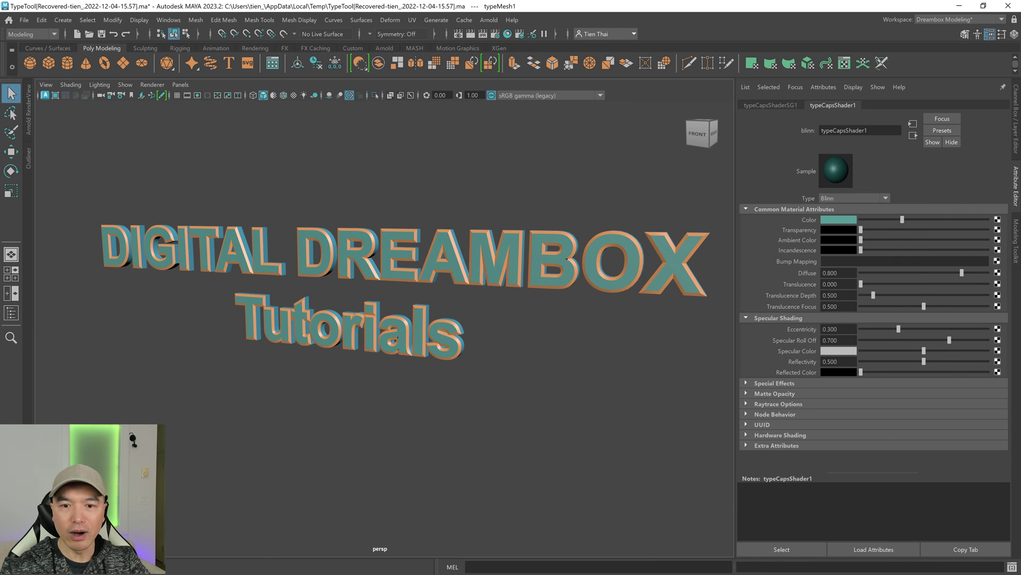
- Set the colour of the front-face shader typeCapsShader1 to white
{"action": "left_click", "coordinate": [831, 213]}
{"action": "left_click", "coordinate": [920, 232]}
{"action": "left_click_drag", "start_coordinate": [917, 228], "coordinate": [913, 230]}
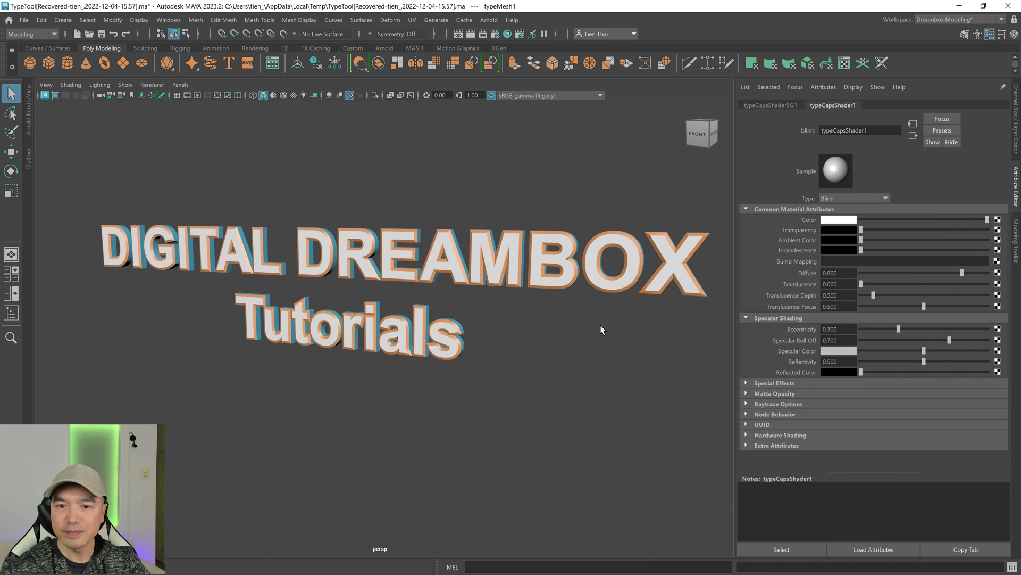
- Deselect the type, hide the attribute editor, and review the finished multicoloured lettering from several angles
{"action": "left_click", "coordinate": [584, 332]}
{"action": "scroll", "coordinate": [564, 368], "scroll_direction": "down", "scroll_amount": 4}
{"action": "left_click_drag", "start_coordinate": [563, 368], "coordinate": [531, 363], "text": "alt"}
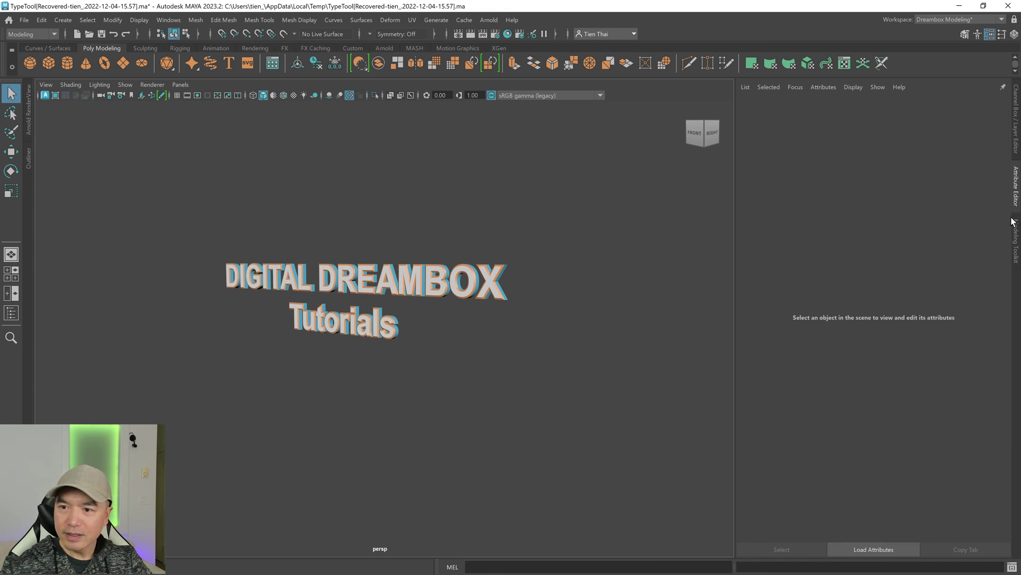
{"action": "left_click", "coordinate": [1015, 196]}
{"action": "left_click_drag", "start_coordinate": [894, 244], "coordinate": [593, 308], "text": "alt"}
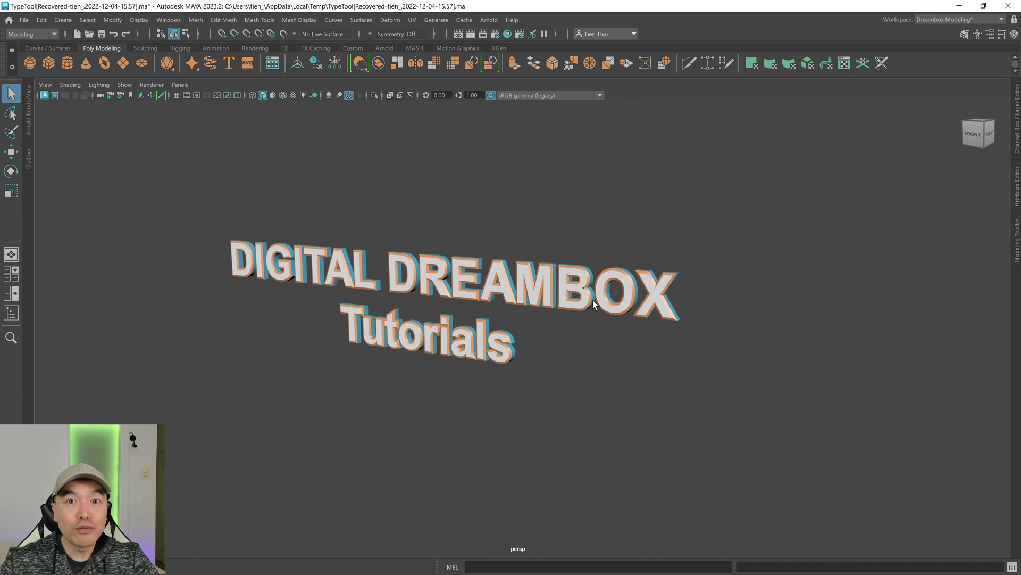
{"action": "right_click_drag", "start_coordinate": [593, 300], "coordinate": [596, 338], "text": "alt"}
{"action": "mouse_move", "coordinate": [595, 337]}
{"action": "left_mouse_down", "text": "alt"}
{"action": "mouse_move", "coordinate": [625, 342]}
{"action": "mouse_move", "coordinate": [582, 346]}
{"action": "left_mouse_up", "text": "alt"}
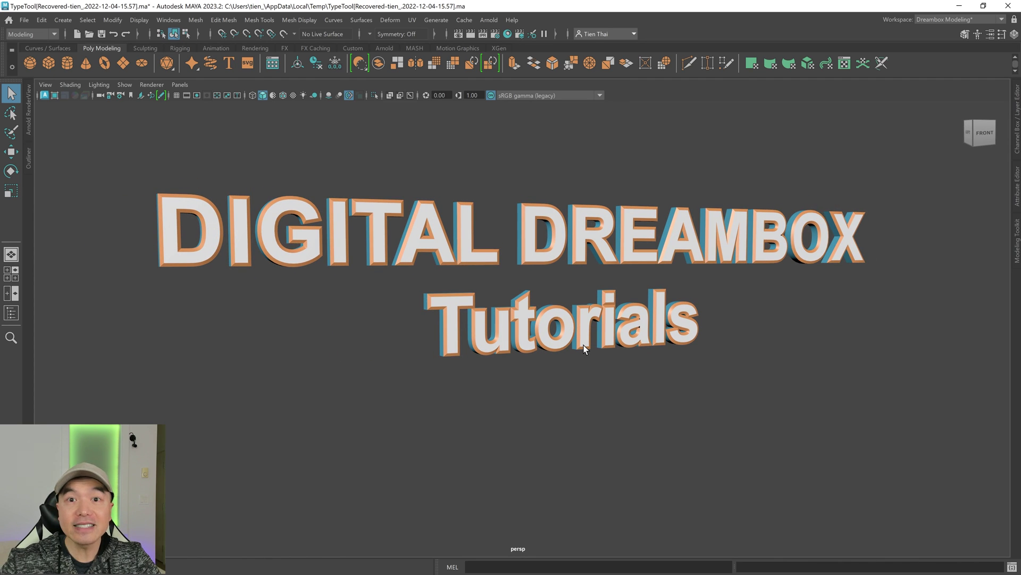